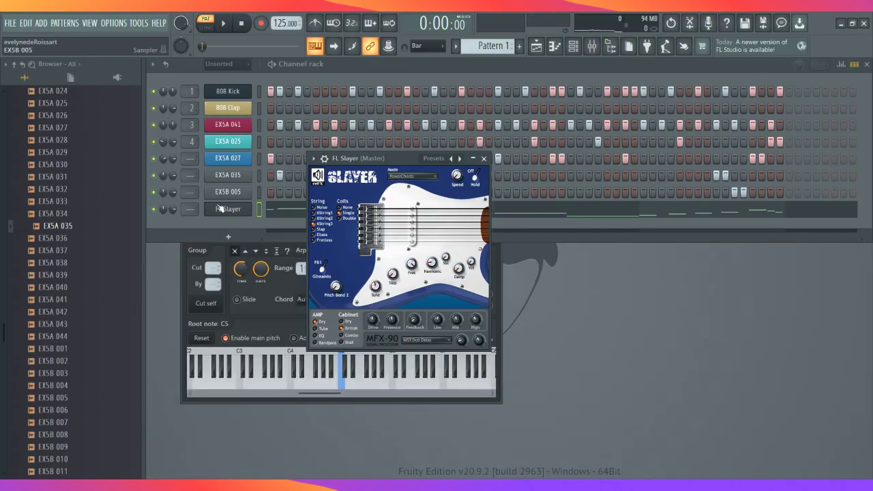
# Mute the FL Slayer channel and play the pattern
pyautogui.click(154, 209)
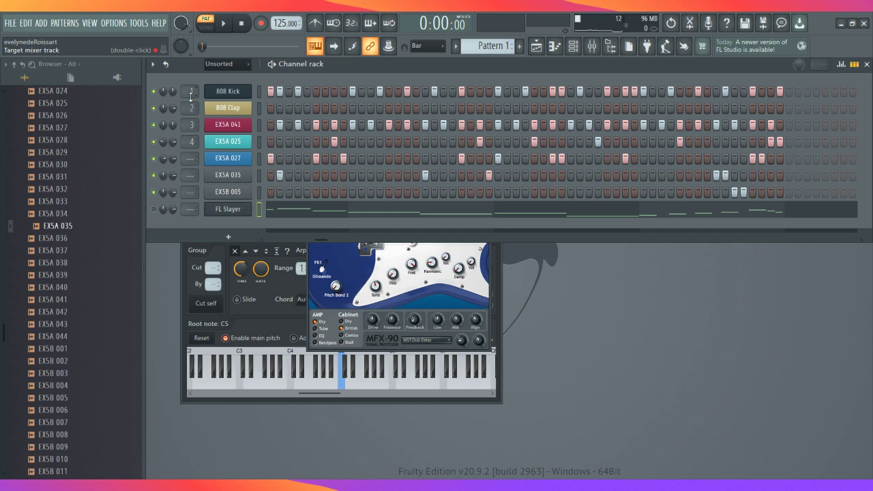
pyautogui.click(223, 23)
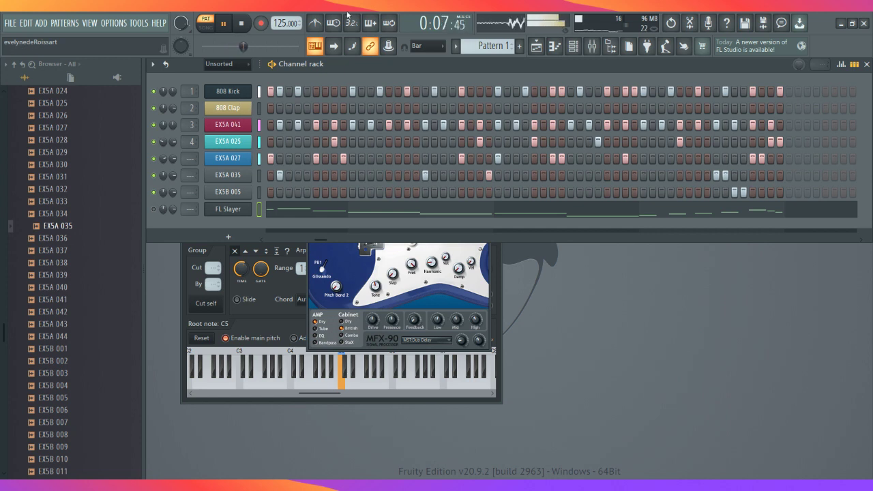
# Insert an empty Patcher channel above FL Slayer and move its window below the channel rack
pyautogui.click(153, 210)
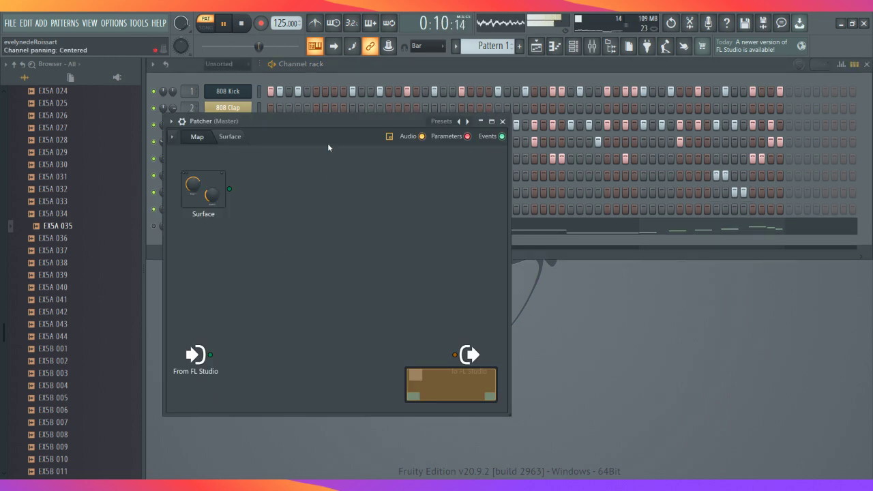
pyautogui.moveTo(325, 119); pyautogui.dragTo(358, 298)
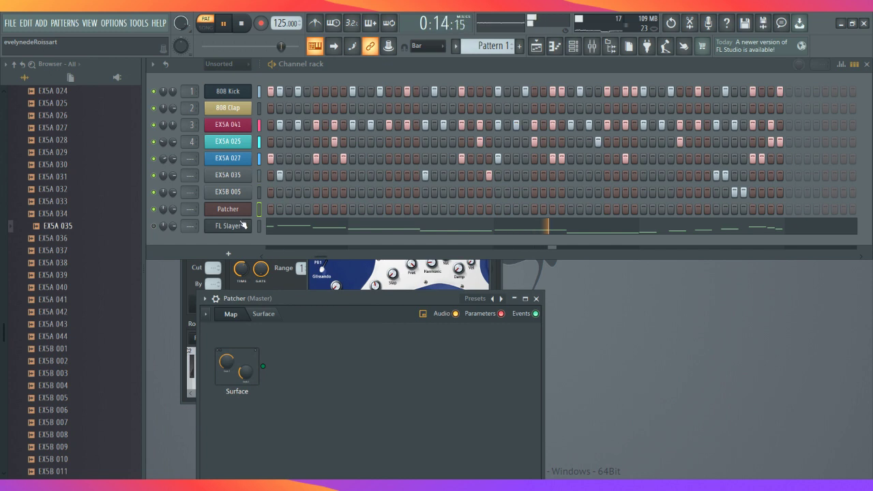
pyautogui.click(229, 211)
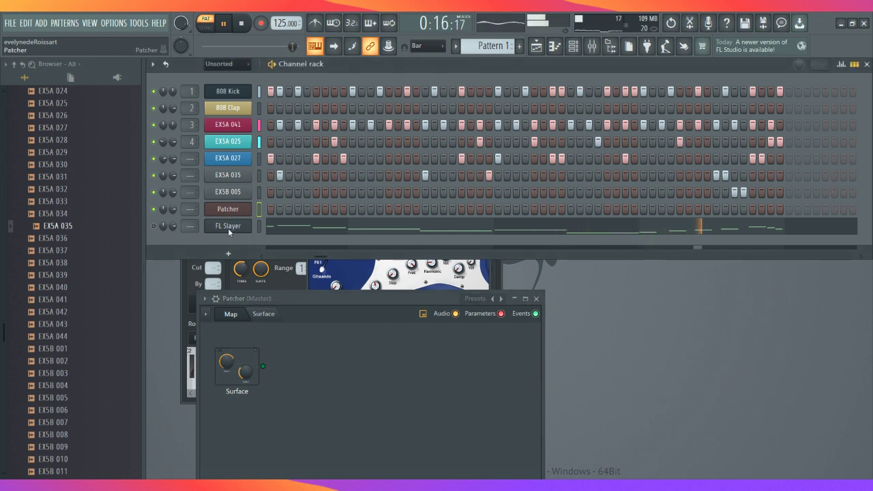
# Replace the FL Slayer channel with a second Patcher and route ABPL2 through Big Beauty to its output
pyautogui.click(227, 227)
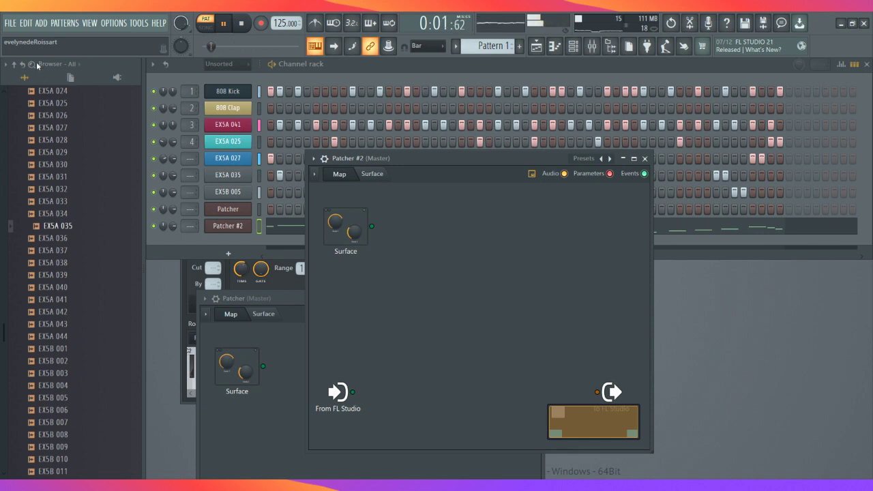
pyautogui.moveTo(37, 66); pyautogui.dragTo(431, 305)
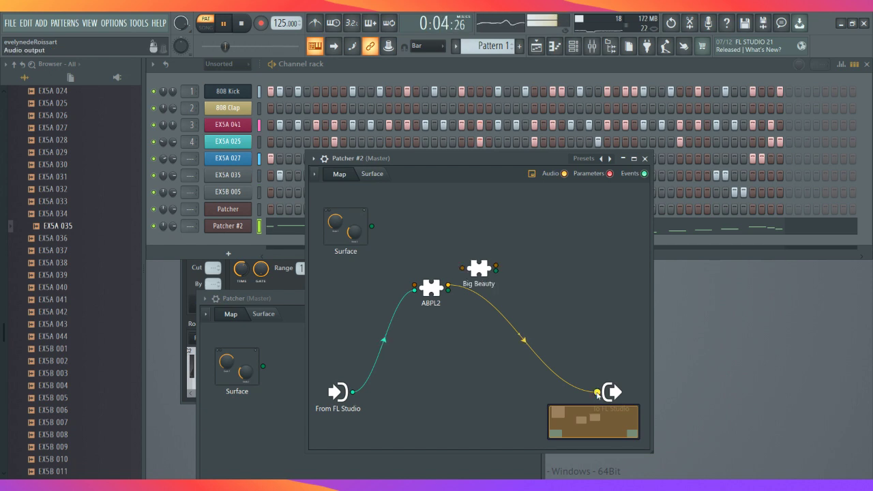
pyautogui.moveTo(598, 396)
pyautogui.mouseDown()
pyautogui.moveTo(477, 293)
pyautogui.moveTo(462, 268)
pyautogui.moveTo(546, 334)
pyautogui.moveTo(598, 393)
pyautogui.mouseUp()
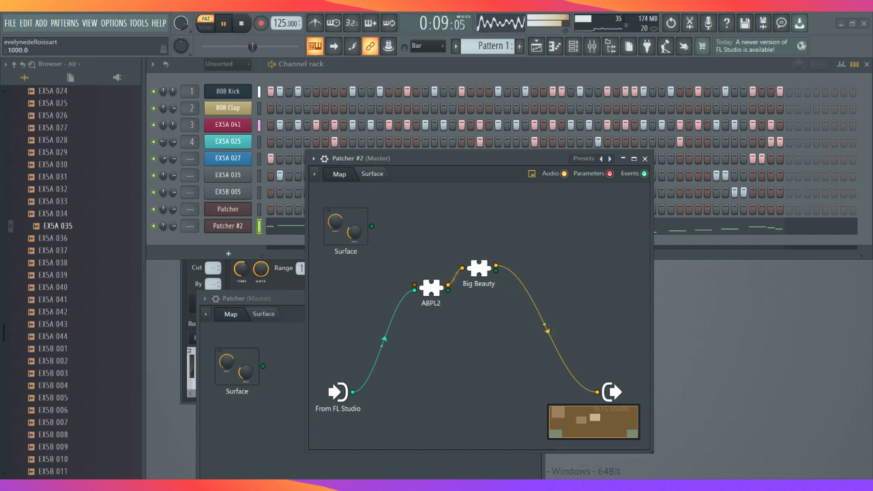
# Redraw the velocities of the Patcher #2 notes with varied levels through bar 9
pyautogui.click(646, 159)
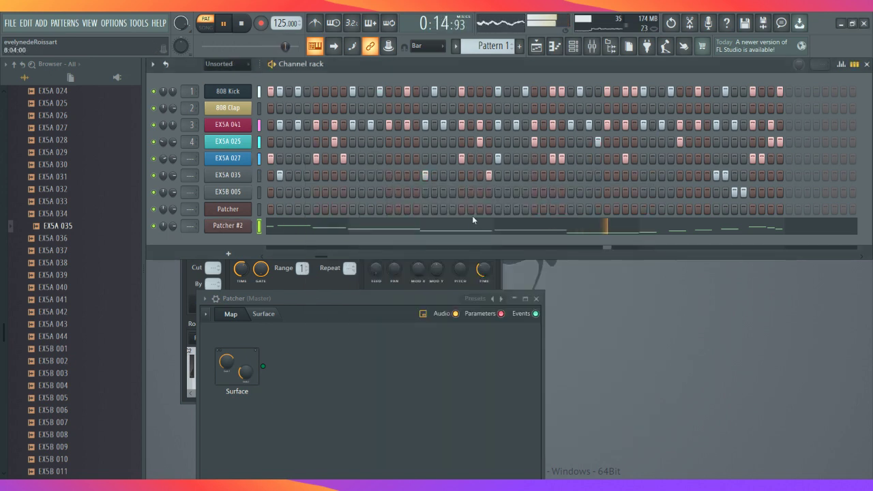
pyautogui.click(232, 225)
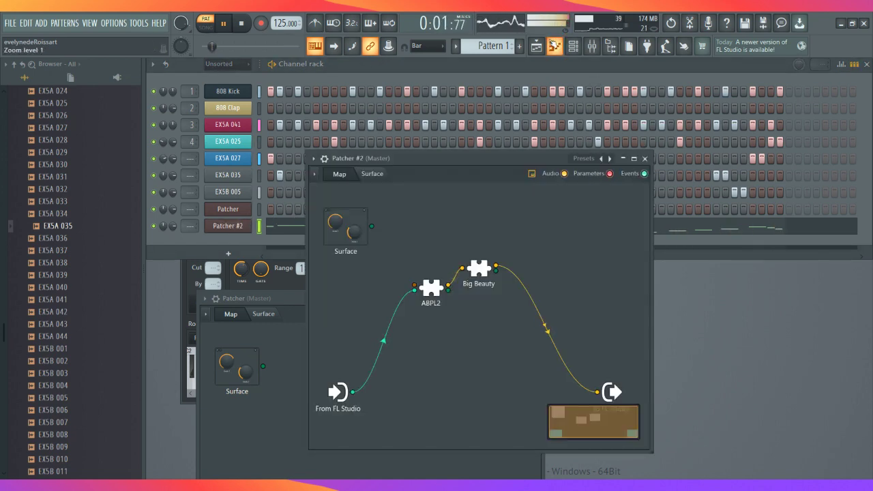
pyautogui.click(555, 46)
pyautogui.moveTo(193, 334)
pyautogui.mouseDown()
pyautogui.moveTo(287, 316)
pyautogui.moveTo(365, 350)
pyautogui.moveTo(525, 310)
pyautogui.moveTo(586, 308)
pyautogui.moveTo(632, 357)
pyautogui.moveTo(803, 300)
pyautogui.mouseUp()
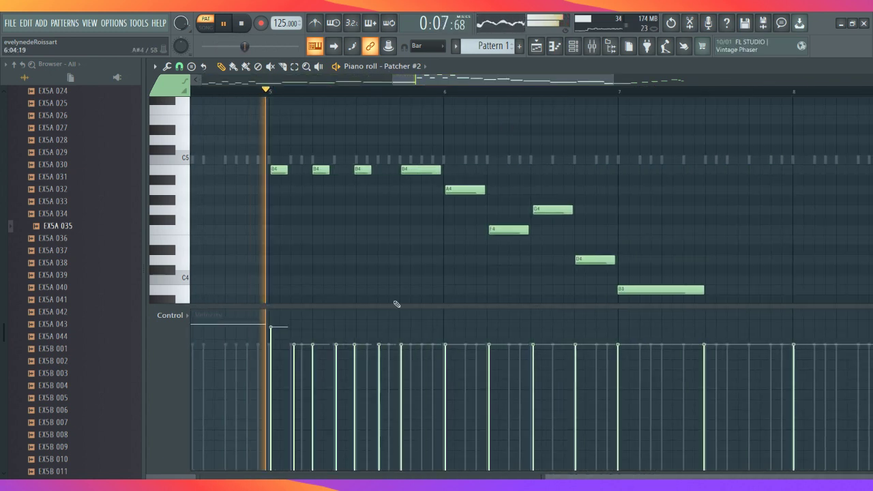
pyautogui.moveTo(271, 360)
pyautogui.mouseDown()
pyautogui.moveTo(432, 304)
pyautogui.moveTo(530, 368)
pyautogui.moveTo(661, 312)
pyautogui.moveTo(781, 400)
pyautogui.moveTo(851, 332)
pyautogui.mouseUp()
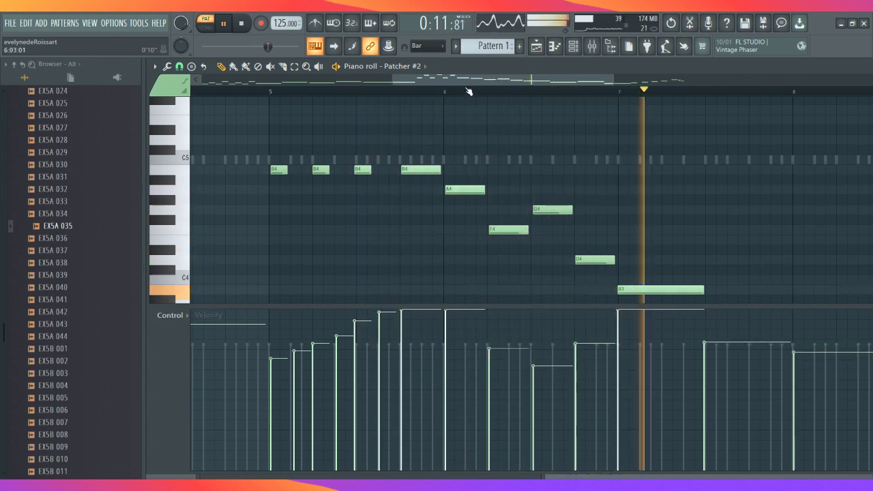
pyautogui.moveTo(435, 327)
pyautogui.mouseDown()
pyautogui.moveTo(550, 308)
pyautogui.moveTo(592, 311)
pyautogui.mouseUp()
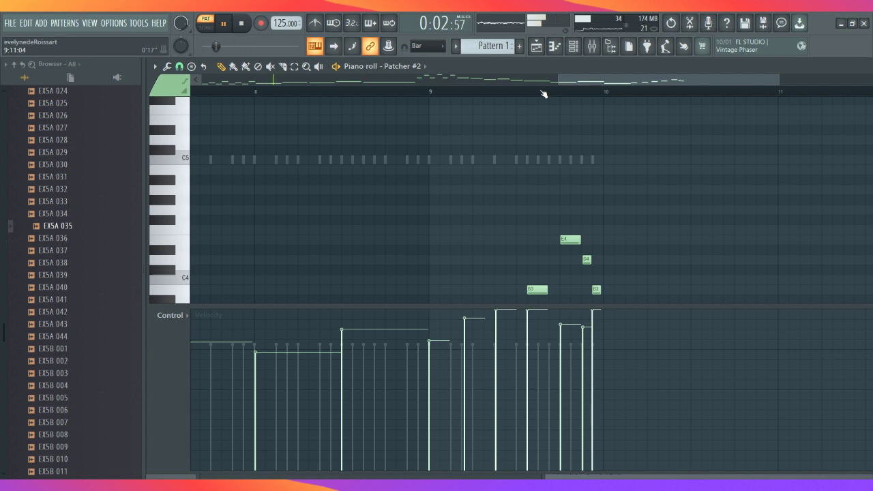
pyautogui.click(554, 46)
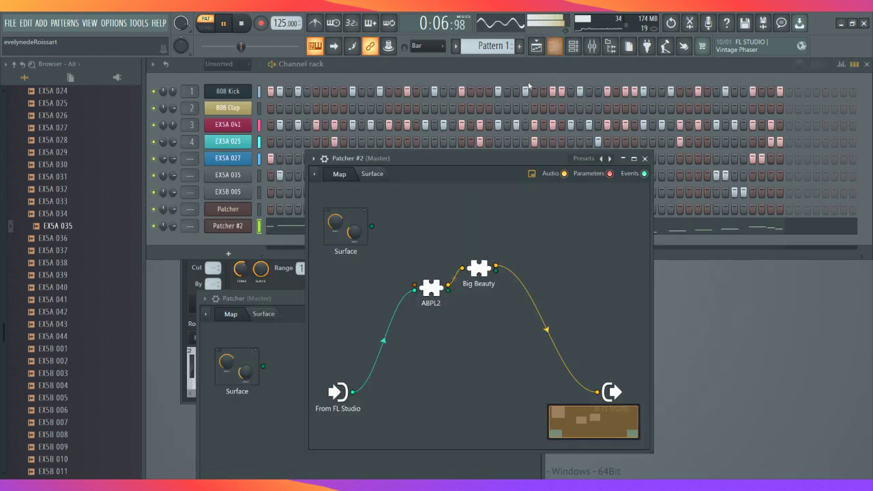
# In the empty Patcher channel, load FL Slayer and Face Bender_2 and route FL Slayer through Face Bender_2 to the output
pyautogui.click(645, 158)
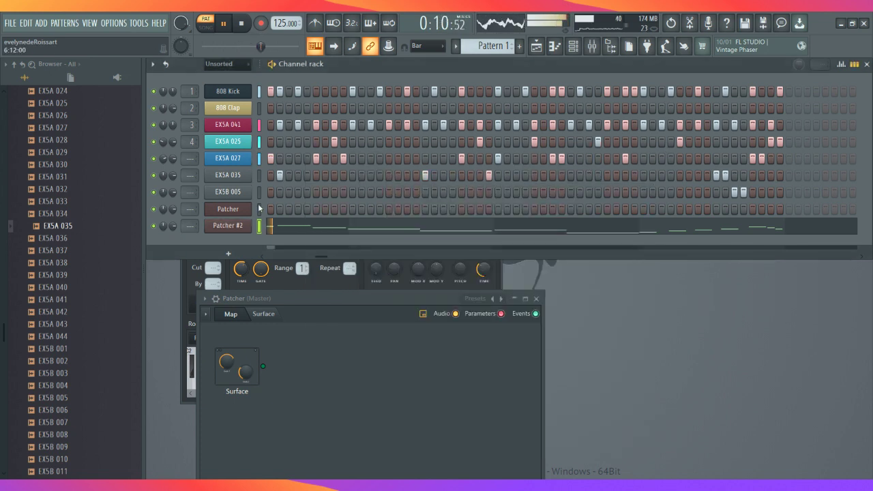
pyautogui.click(228, 209)
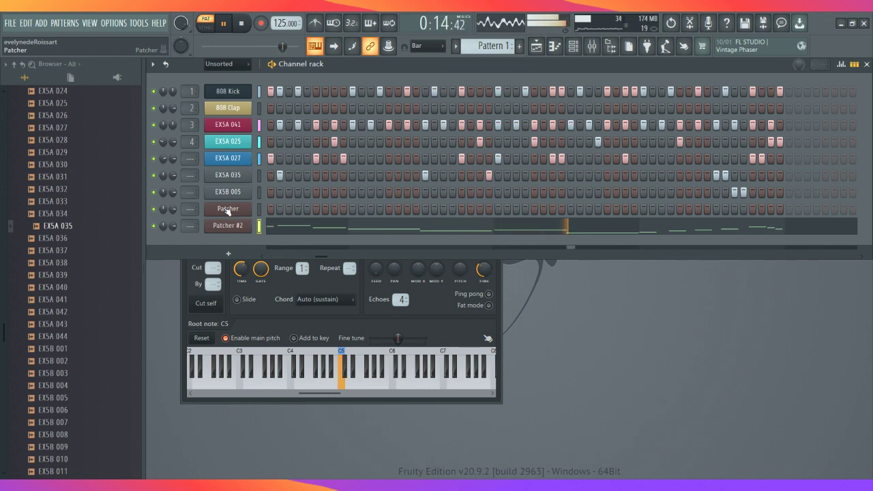
pyautogui.click(228, 209)
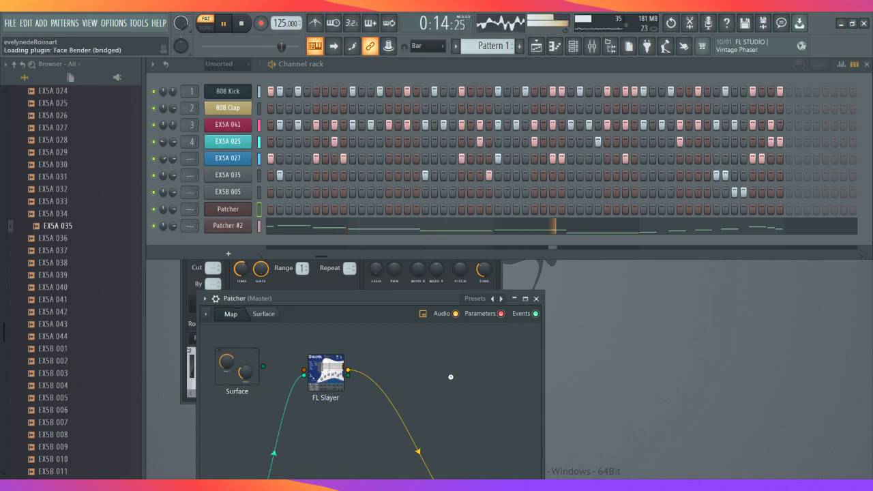
pyautogui.moveTo(360, 297); pyautogui.dragTo(396, 131)
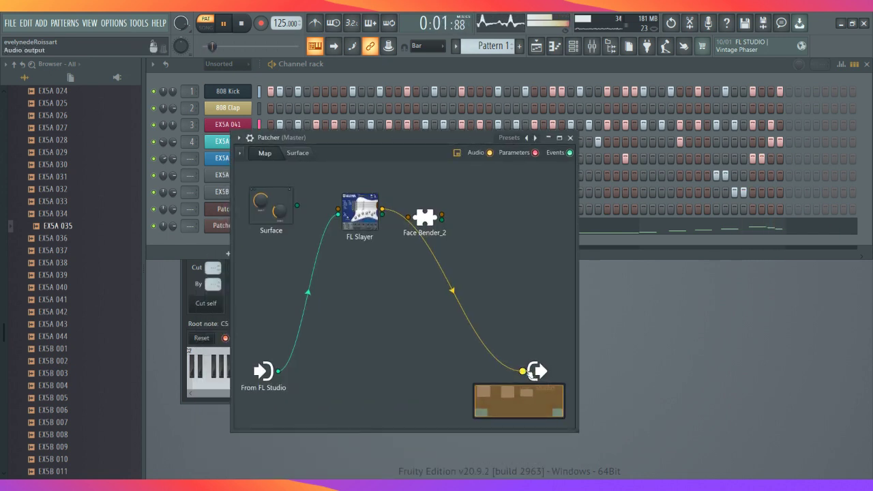
pyautogui.moveTo(523, 371)
pyautogui.mouseDown()
pyautogui.moveTo(403, 224)
pyautogui.moveTo(408, 218)
pyautogui.moveTo(444, 228)
pyautogui.moveTo(496, 341)
pyautogui.moveTo(522, 371)
pyautogui.mouseUp()
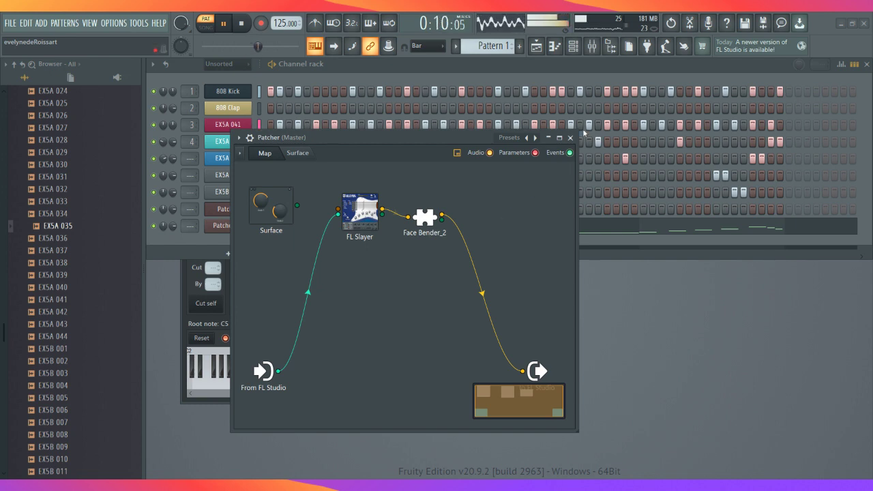
# Add two short C6 notes on beats one and two of bar 1 in the Patcher channel's piano roll
pyautogui.click(555, 46)
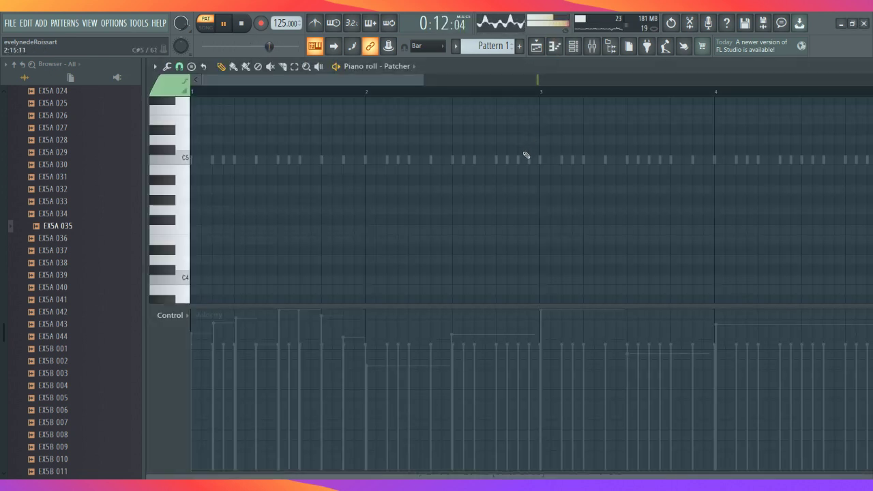
pyautogui.click(573, 46)
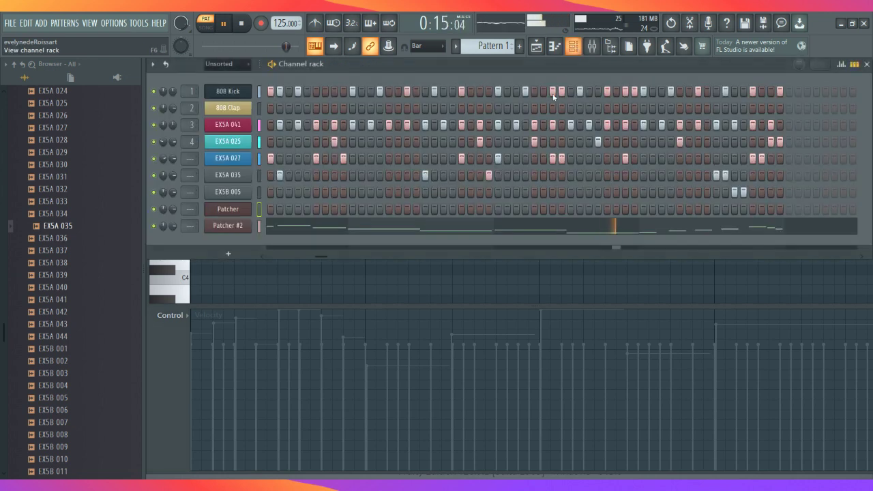
pyautogui.click(241, 209)
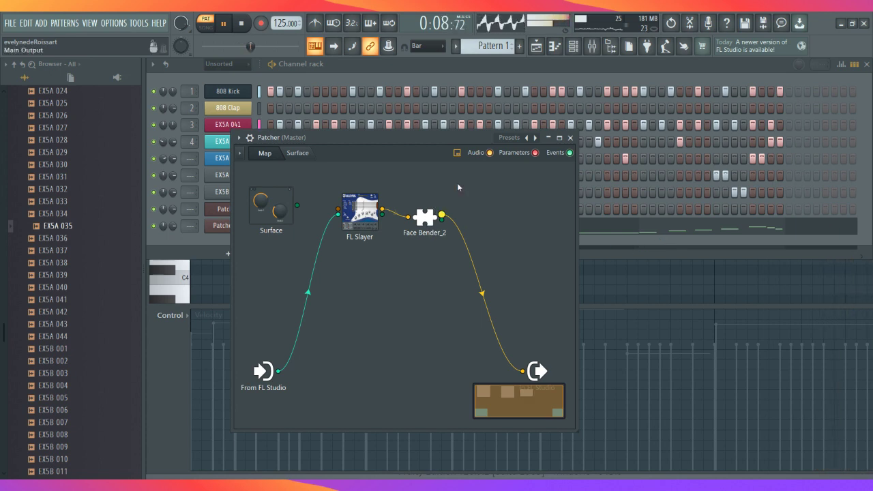
pyautogui.click(554, 46)
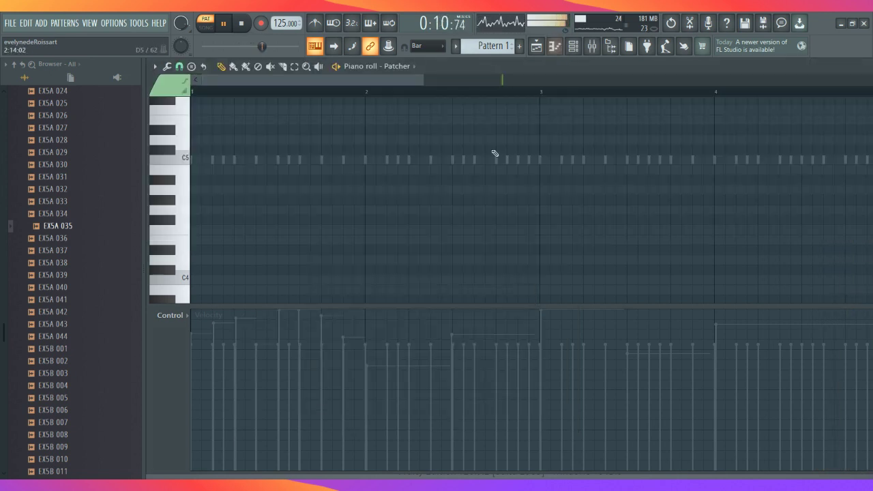
pyautogui.scroll(-6, 306, 218)
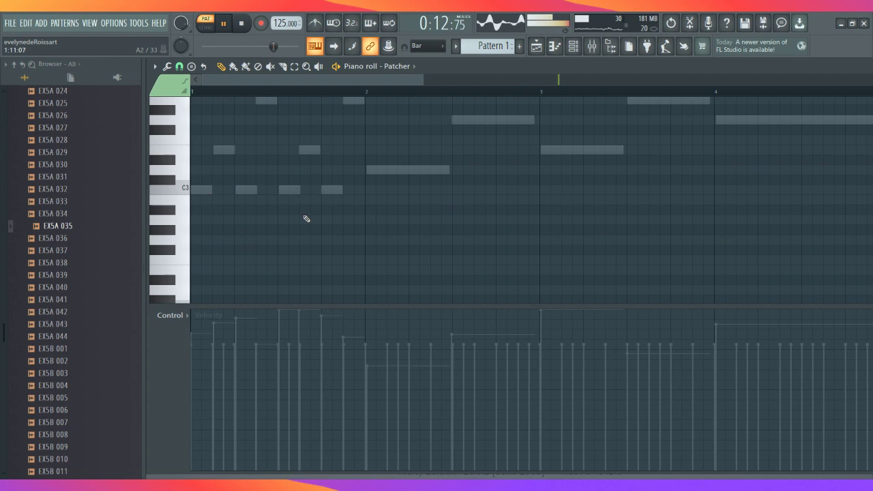
pyautogui.scroll(9, 306, 218)
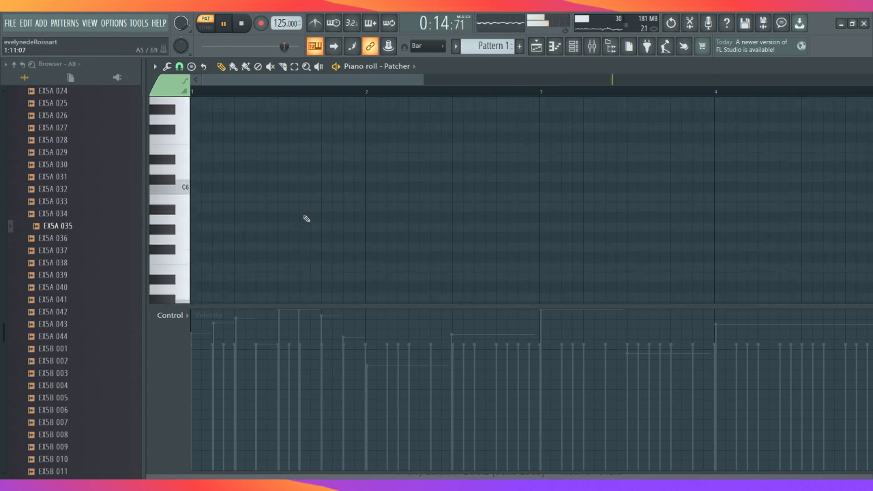
pyautogui.scroll(1, 306, 219)
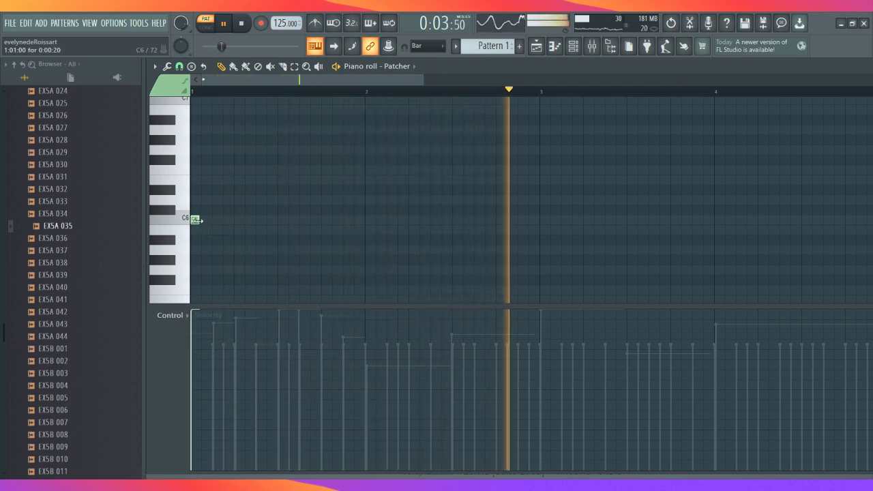
pyautogui.click(195, 220)
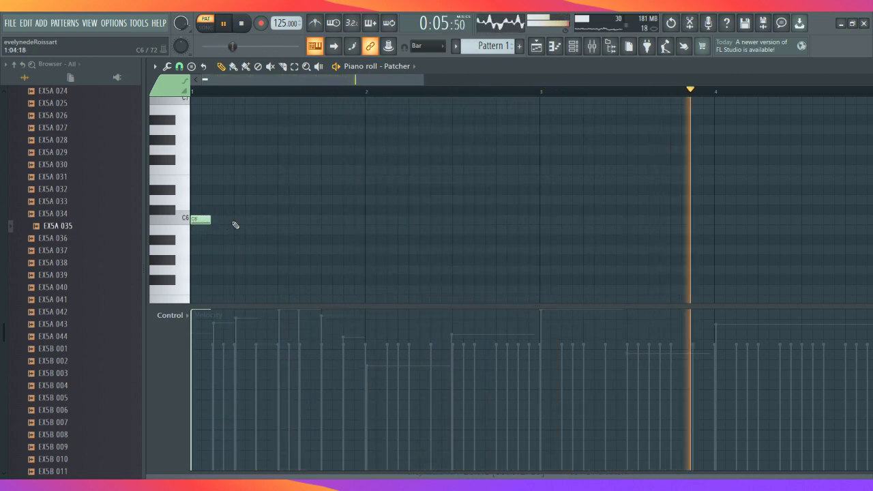
pyautogui.click(237, 220)
# Add C6 notes on beats three and four of bar 1 and lengthen the last one into bar 2
pyautogui.scroll(-5, 243, 242)
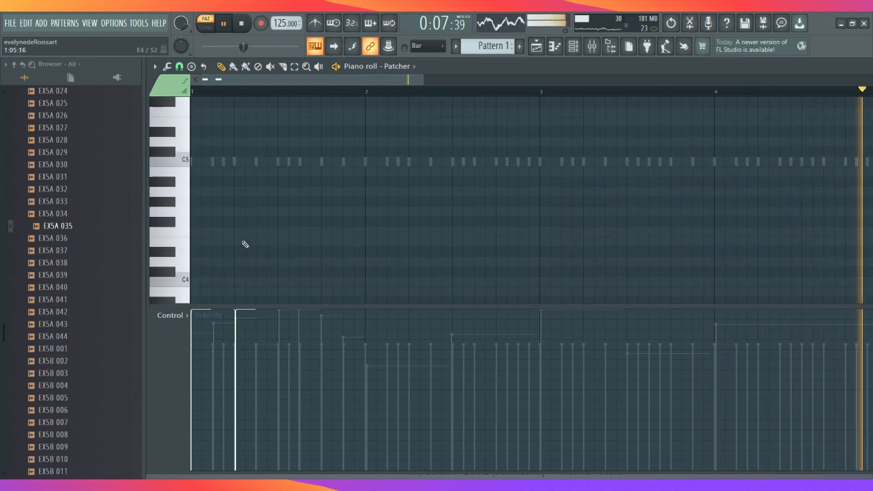
pyautogui.scroll(-5, 244, 244)
pyautogui.scroll(5, 245, 244)
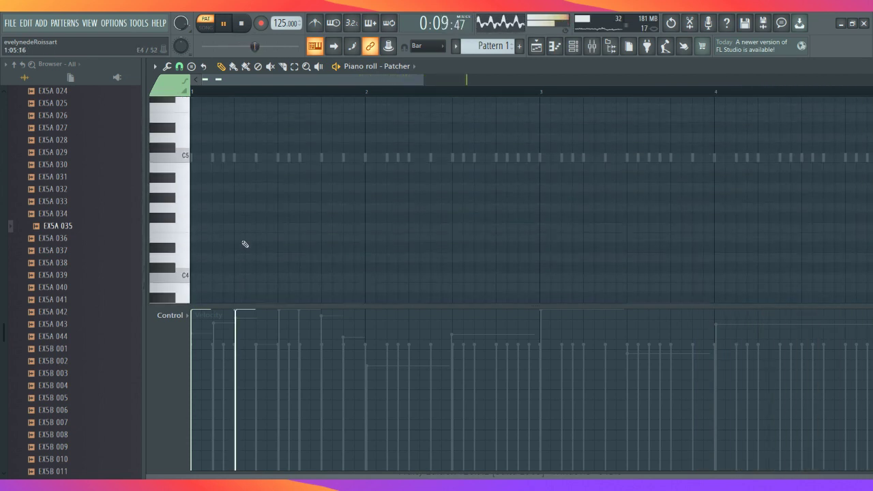
pyautogui.scroll(5, 245, 244)
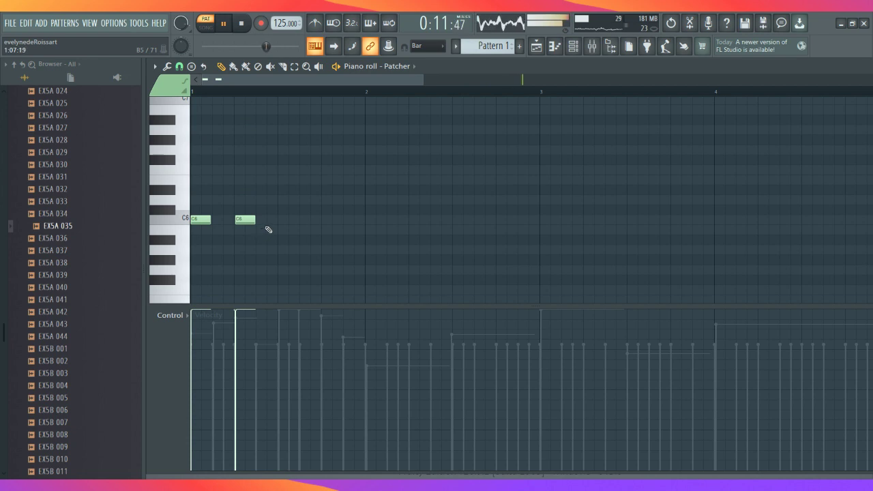
pyautogui.click(279, 221)
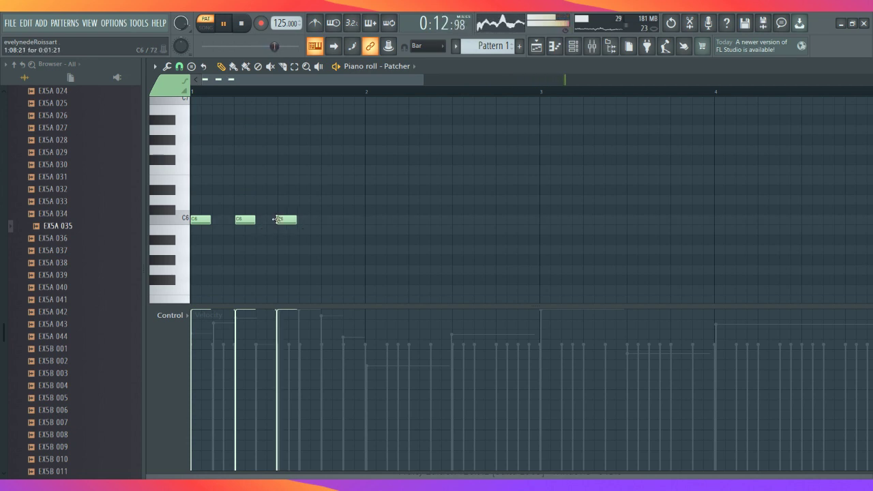
pyautogui.click(326, 220)
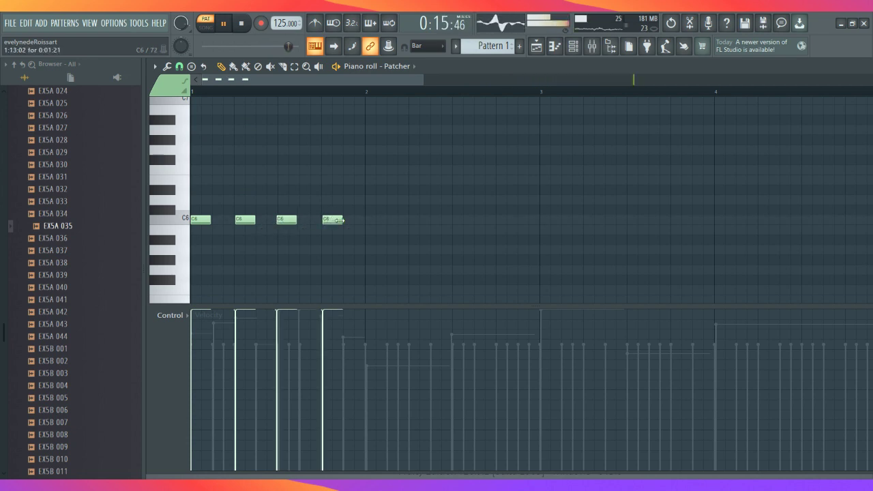
pyautogui.moveTo(340, 221); pyautogui.dragTo(407, 228)
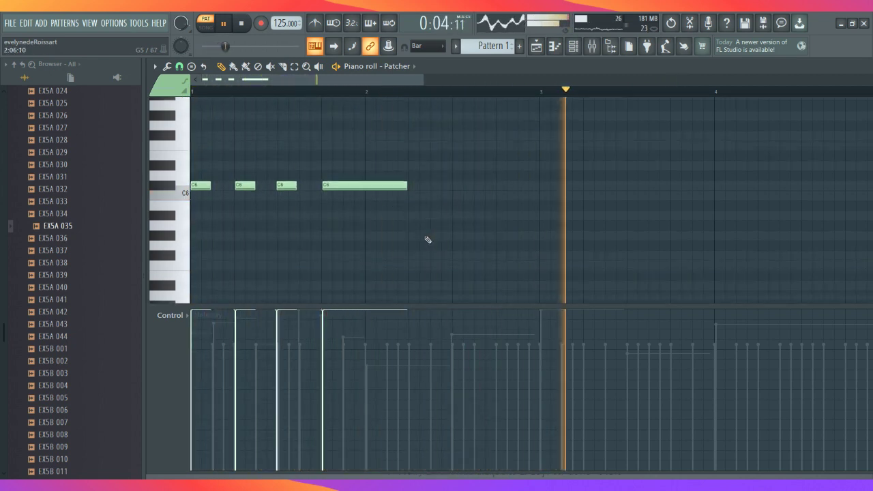
# Add two short D6 notes on beat two of bar 2, half a beat apart
pyautogui.scroll(-5, 428, 241)
pyautogui.scroll(-5, 428, 240)
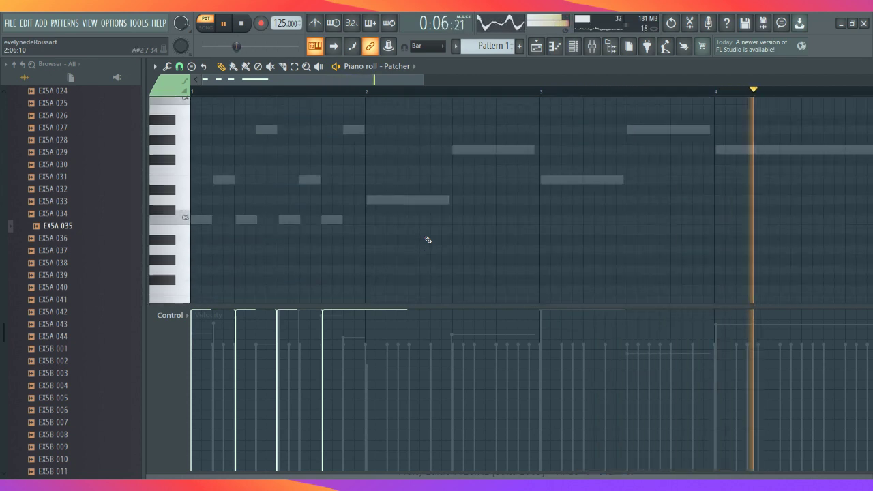
pyautogui.scroll(6, 427, 240)
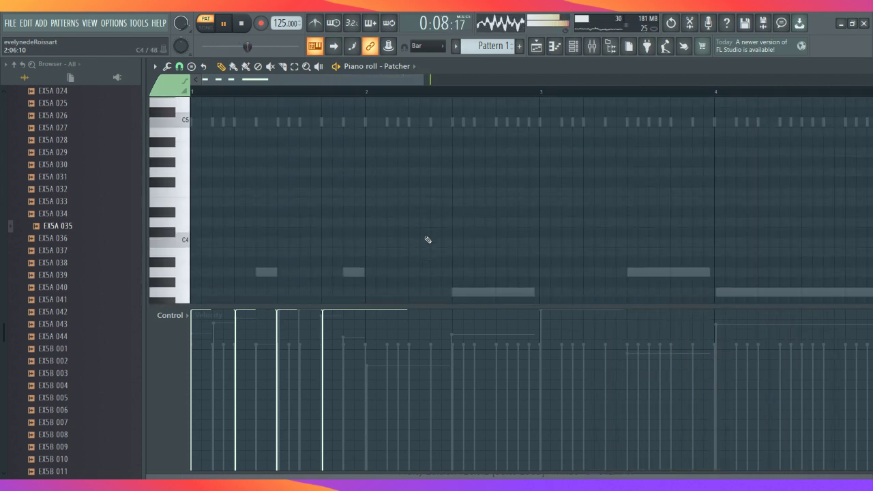
pyautogui.scroll(6, 427, 241)
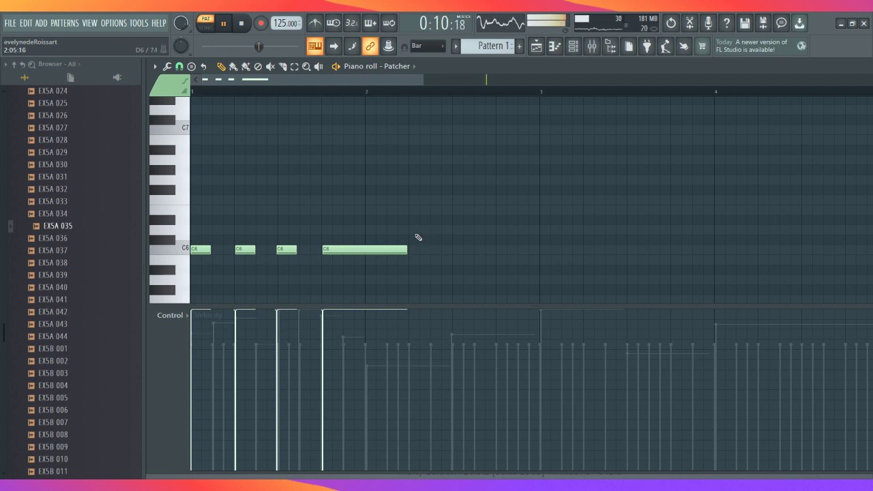
pyautogui.click(412, 231)
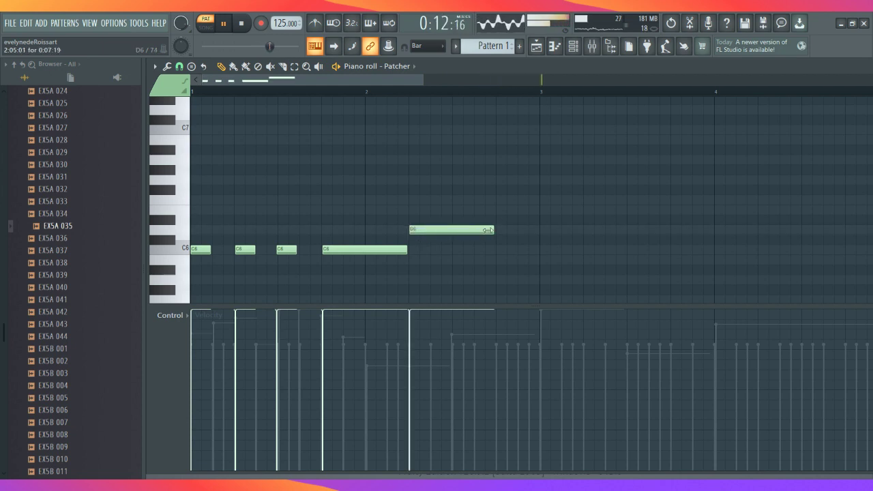
pyautogui.moveTo(493, 231); pyautogui.dragTo(422, 229)
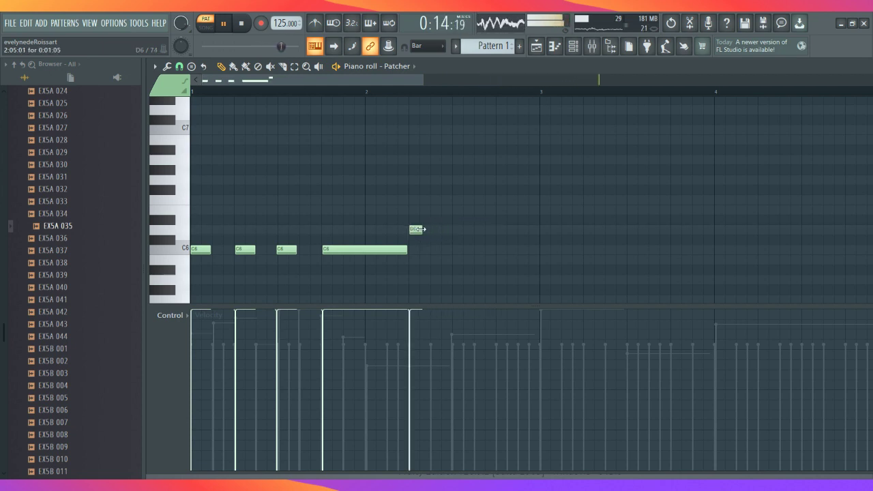
pyautogui.click(437, 230)
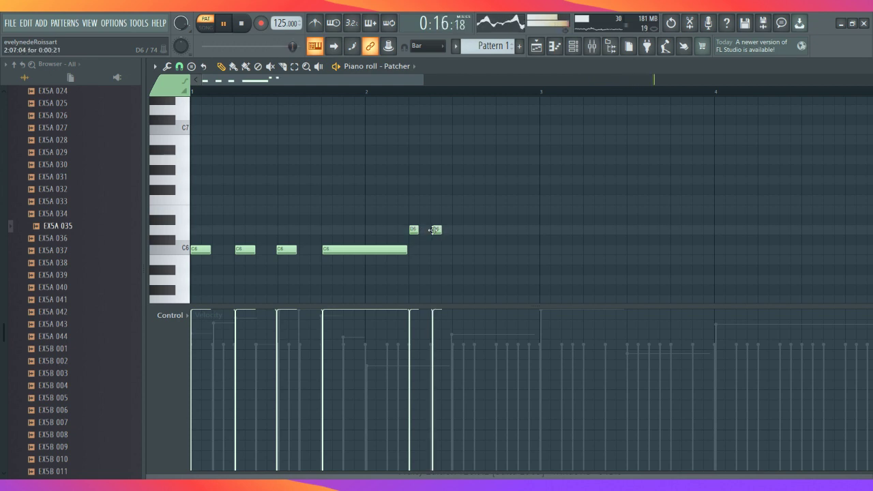
# Add four short G6 notes at half-beat intervals across beats three and four of bar 2
pyautogui.scroll(-5, 444, 243)
pyautogui.scroll(-4, 444, 244)
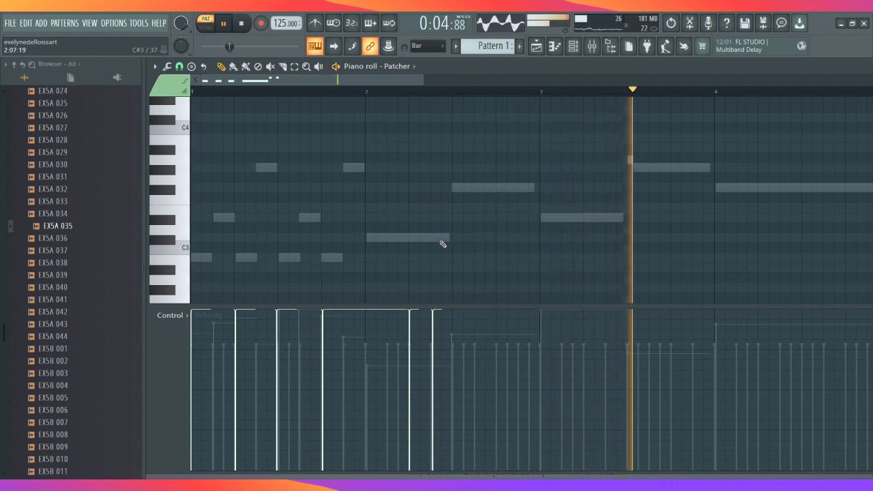
pyautogui.scroll(8, 443, 244)
pyautogui.scroll(5, 442, 244)
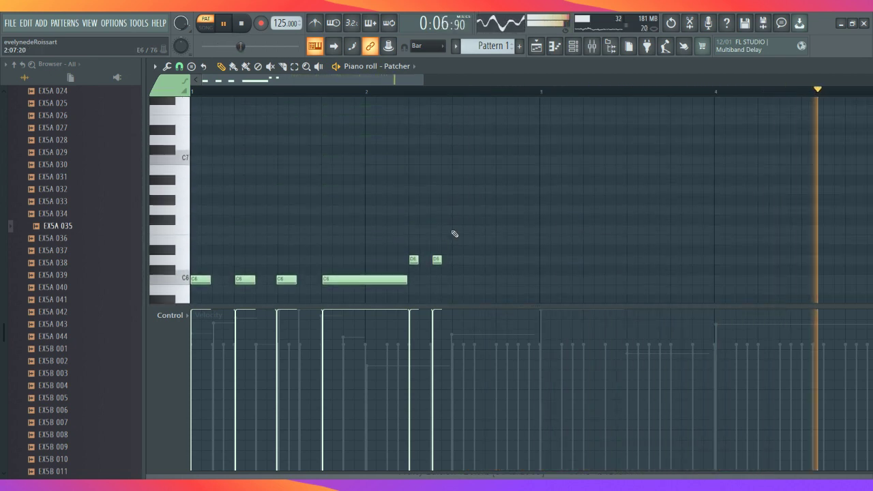
pyautogui.click(457, 210)
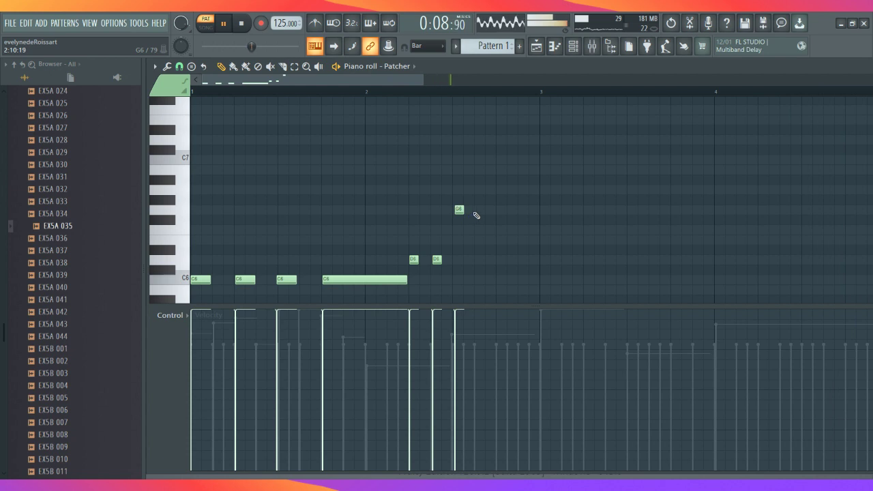
pyautogui.click(478, 210)
pyautogui.click(501, 210)
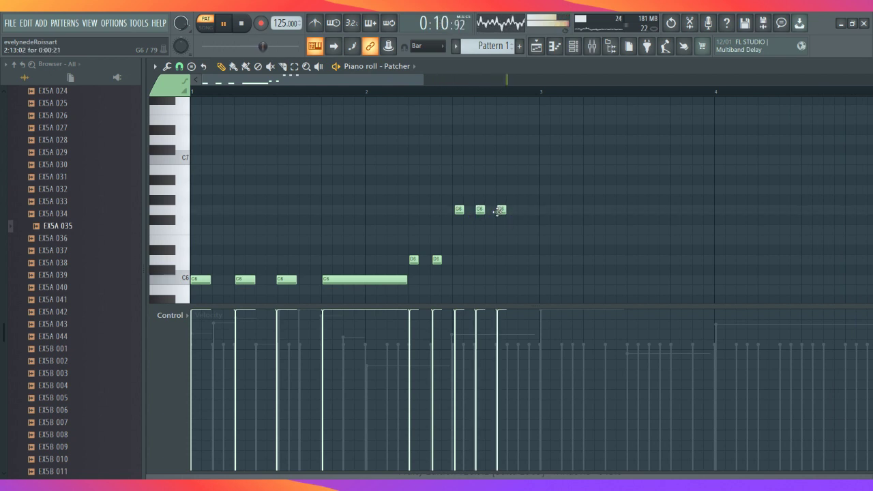
pyautogui.click(523, 210)
# Add a short E6 note on beat one of bar 3 and an E6 about one beat long on beat two
pyautogui.scroll(-10, 522, 272)
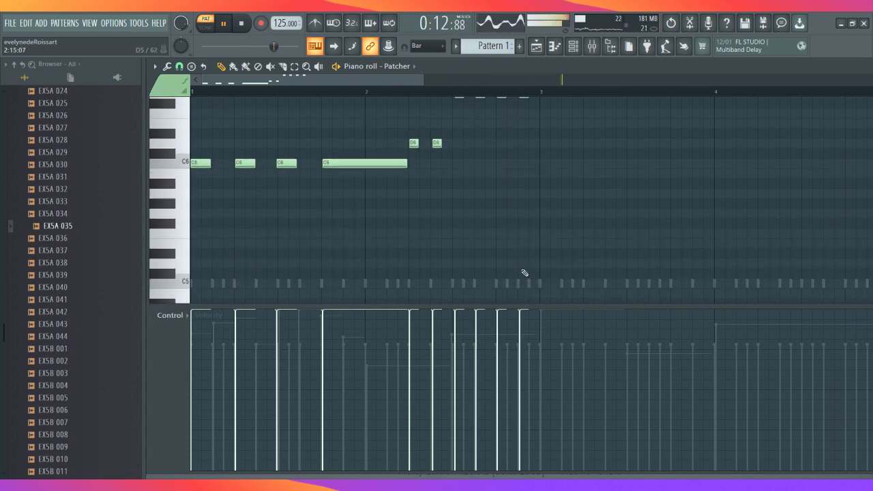
pyautogui.scroll(10, 521, 273)
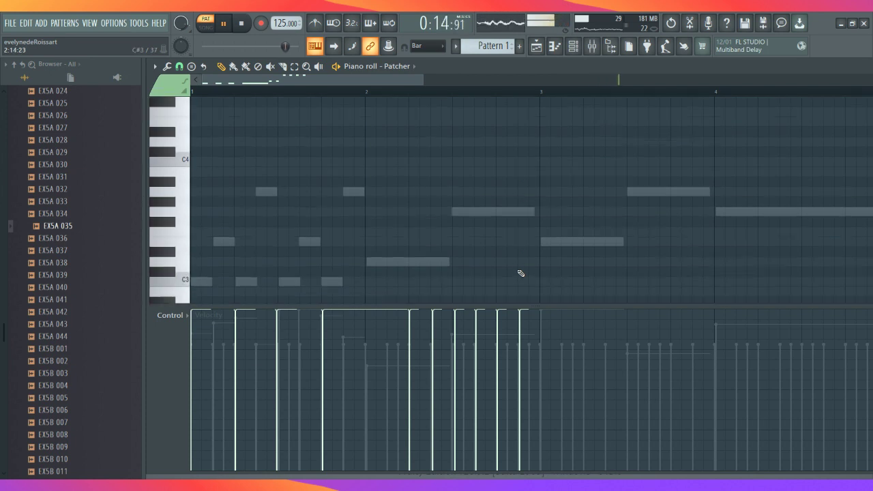
pyautogui.scroll(-1, 520, 272)
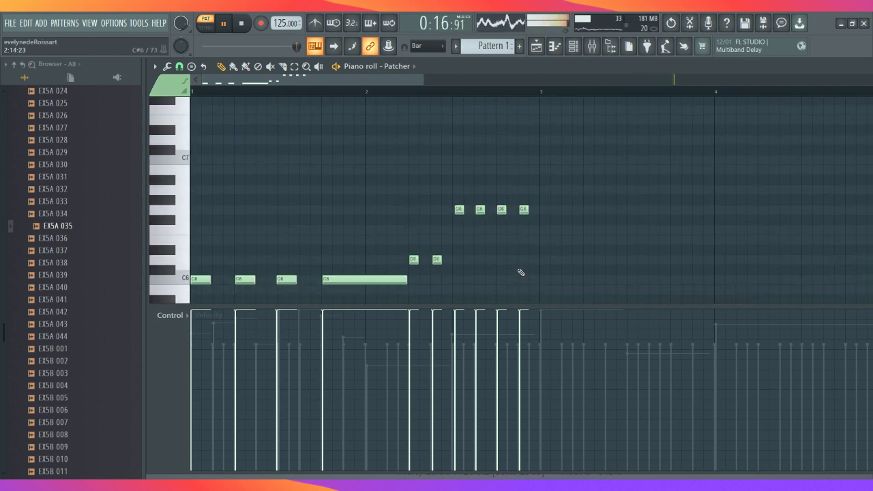
pyautogui.click(544, 240)
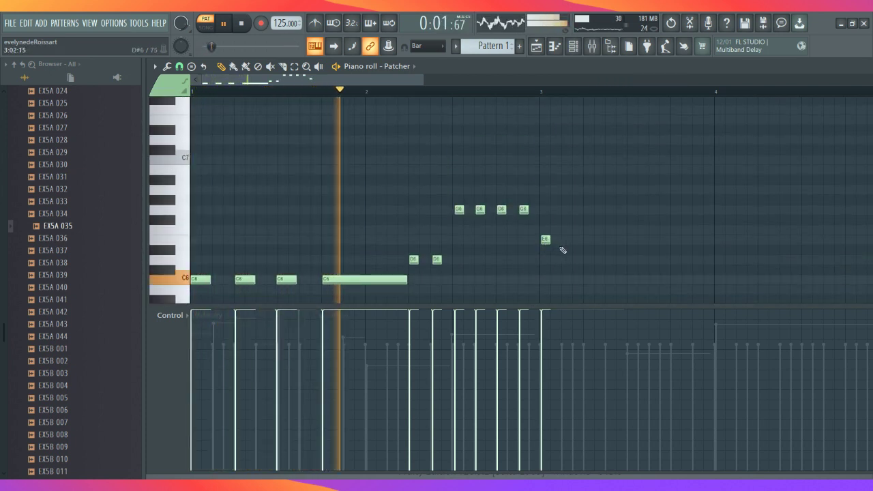
pyautogui.click(586, 240)
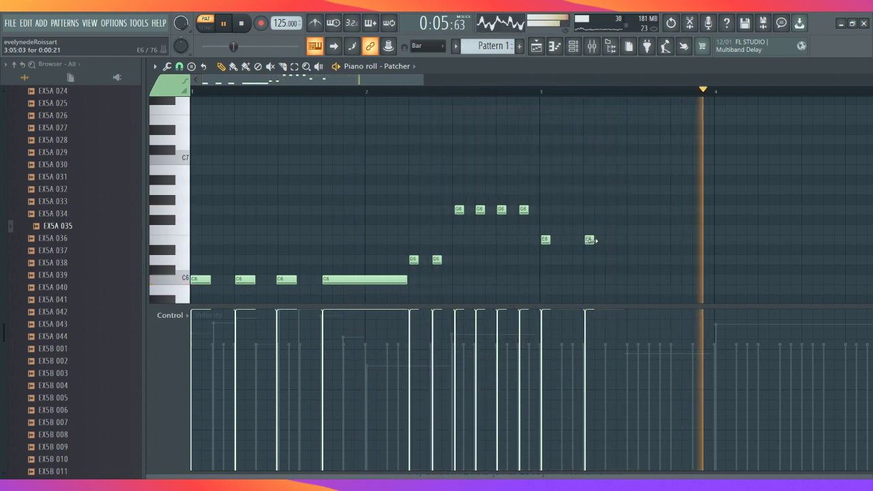
pyautogui.moveTo(591, 240); pyautogui.dragTo(625, 239)
# Add three short, evenly spaced A6 notes across the second half of bar 3
pyautogui.scroll(-10, 622, 240)
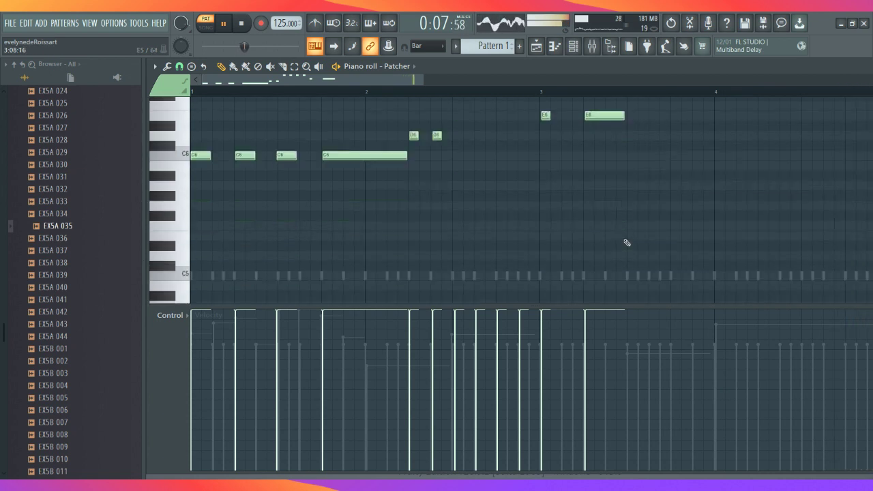
pyautogui.scroll(10, 620, 242)
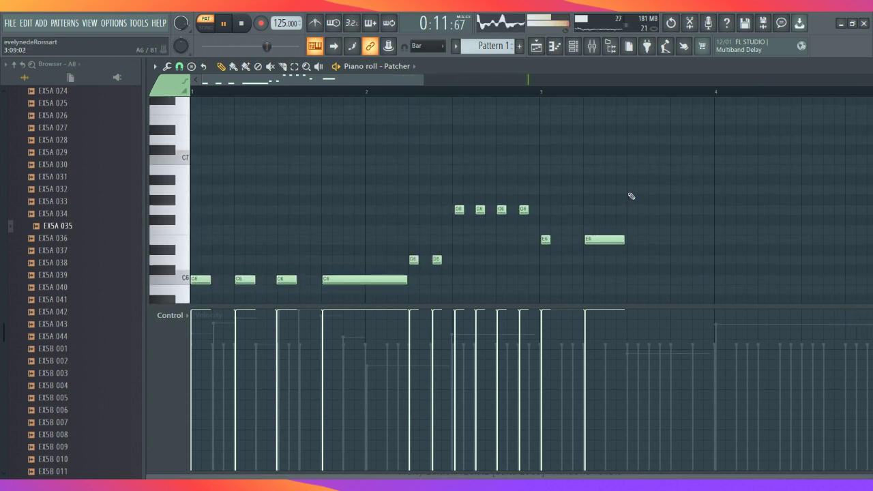
pyautogui.click(628, 190)
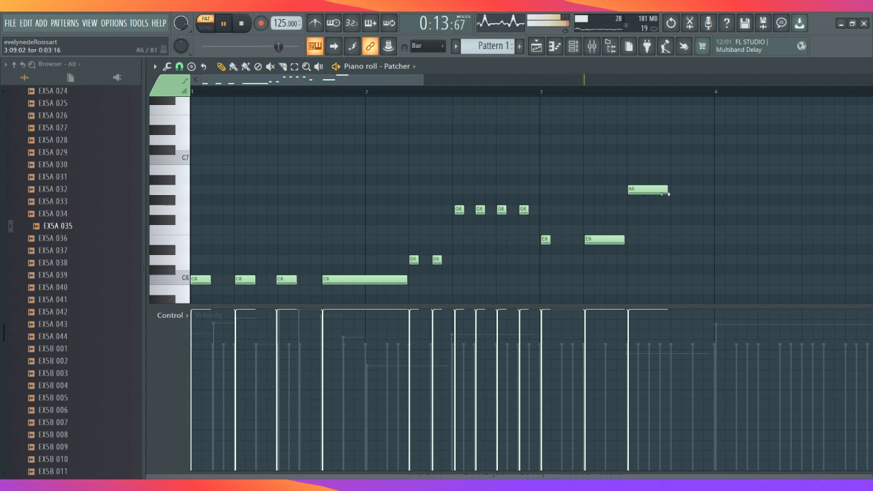
pyautogui.moveTo(668, 193); pyautogui.dragTo(654, 194)
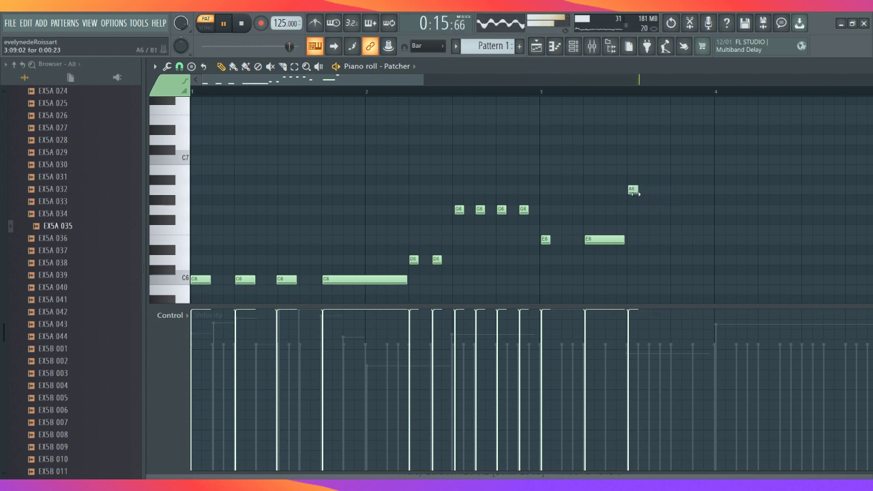
pyautogui.click(662, 192)
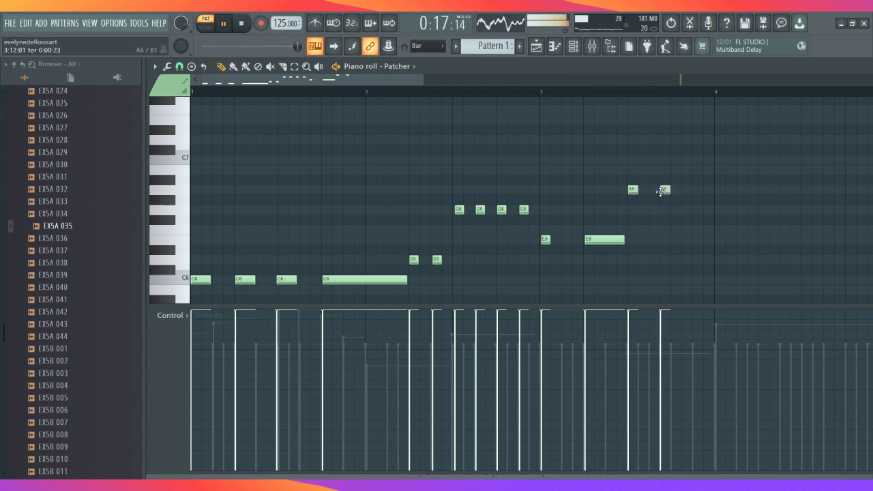
pyautogui.click(696, 191)
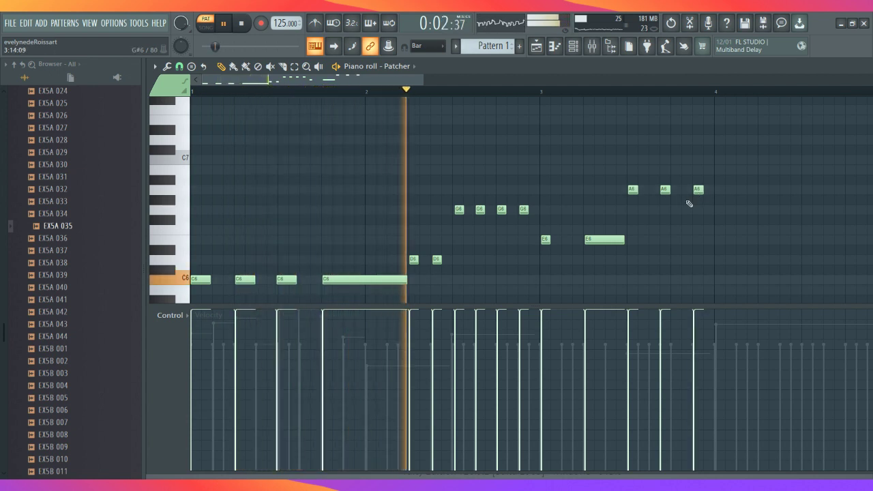
# Add a G6 note at the start of bar 4 and lengthen it to about three beats
pyautogui.scroll(-3, 632, 196)
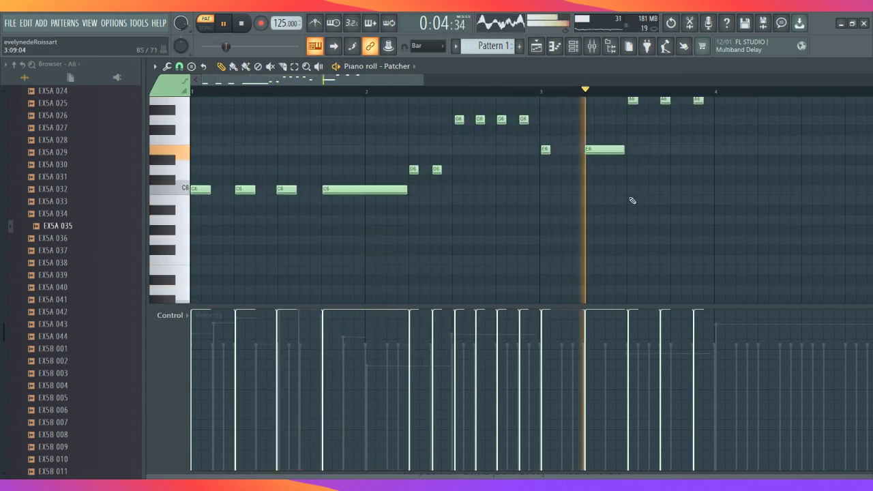
pyautogui.scroll(-9, 632, 200)
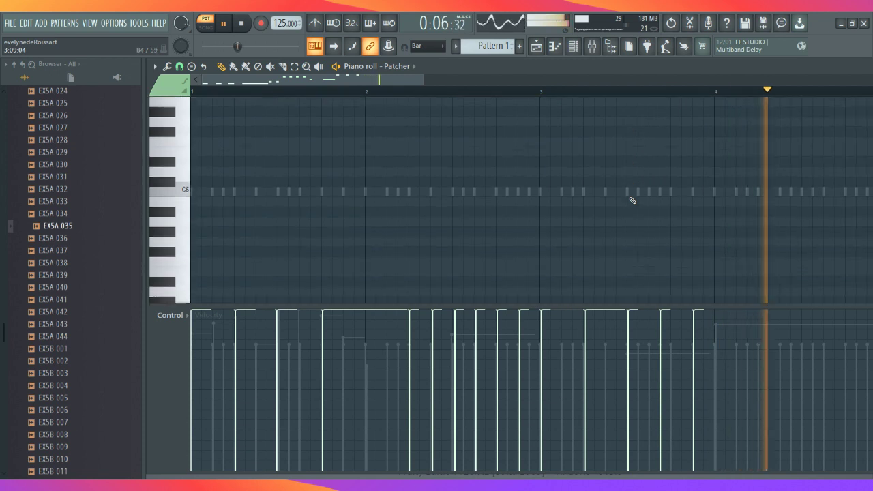
pyautogui.scroll(13, 631, 198)
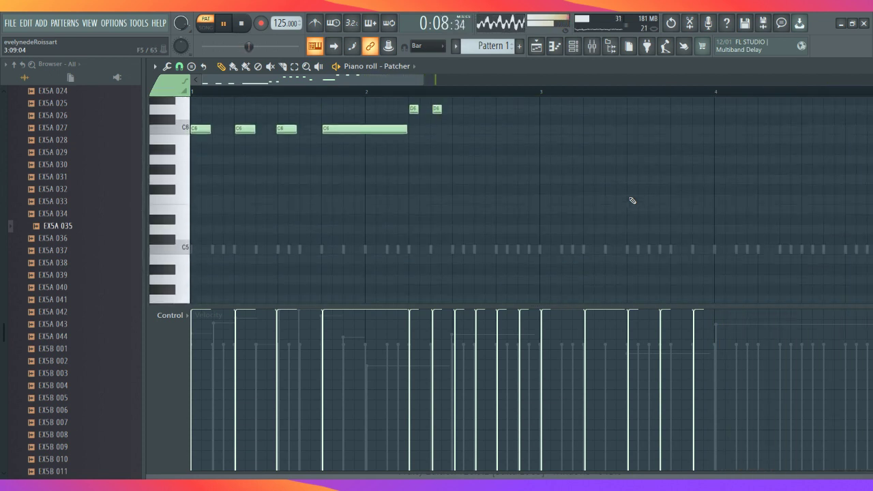
pyautogui.click(716, 240)
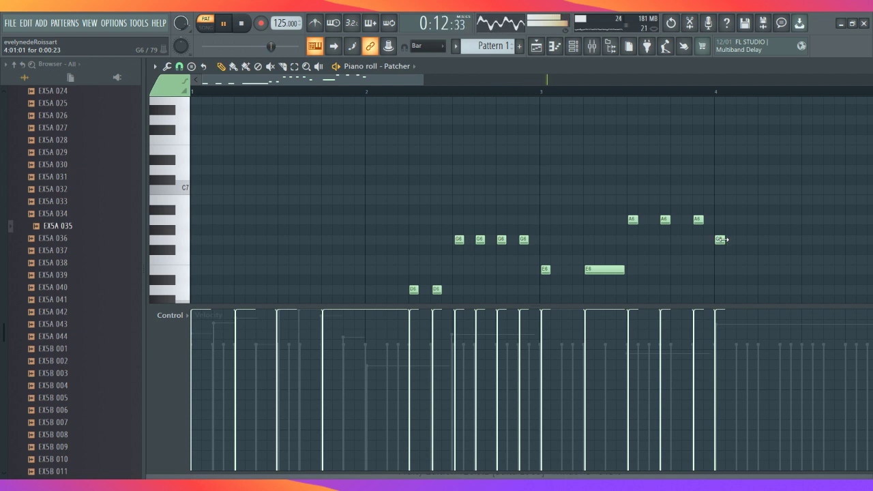
pyautogui.moveTo(836, 252); pyautogui.dragTo(846, 254)
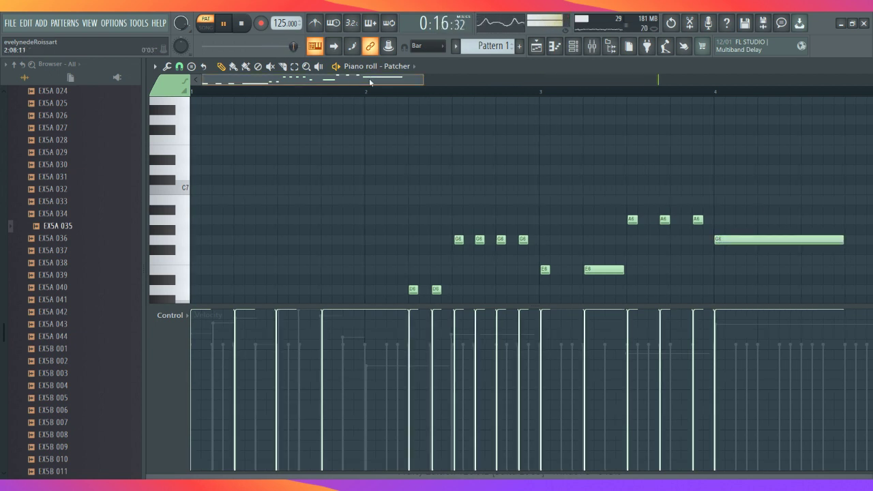
# Add short B4 notes on beats one, two and three of bar 5, matching the ghost notes
pyautogui.moveTo(369, 78); pyautogui.dragTo(482, 82)
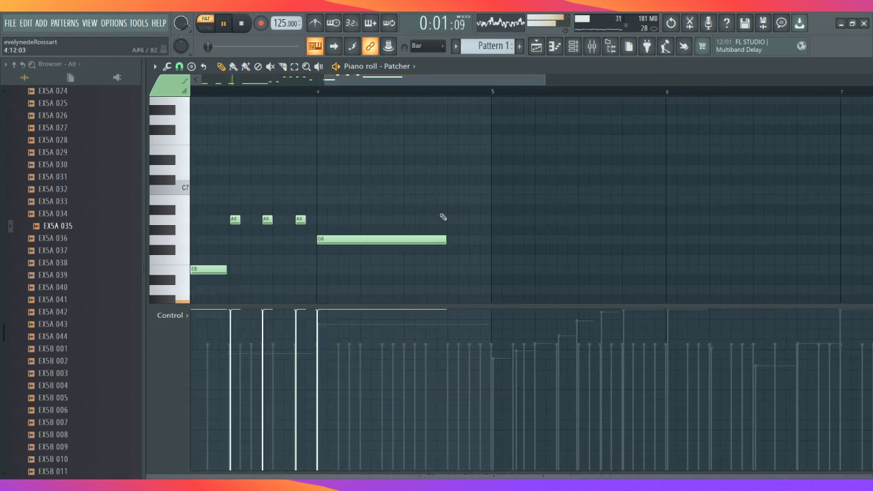
pyautogui.scroll(-6, 441, 221)
pyautogui.scroll(-4, 442, 222)
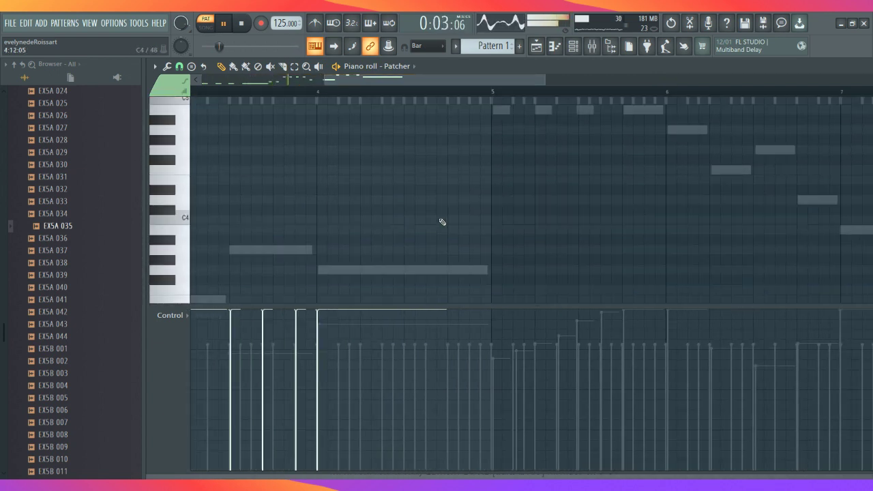
pyautogui.scroll(1, 442, 220)
pyautogui.scroll(2, 442, 219)
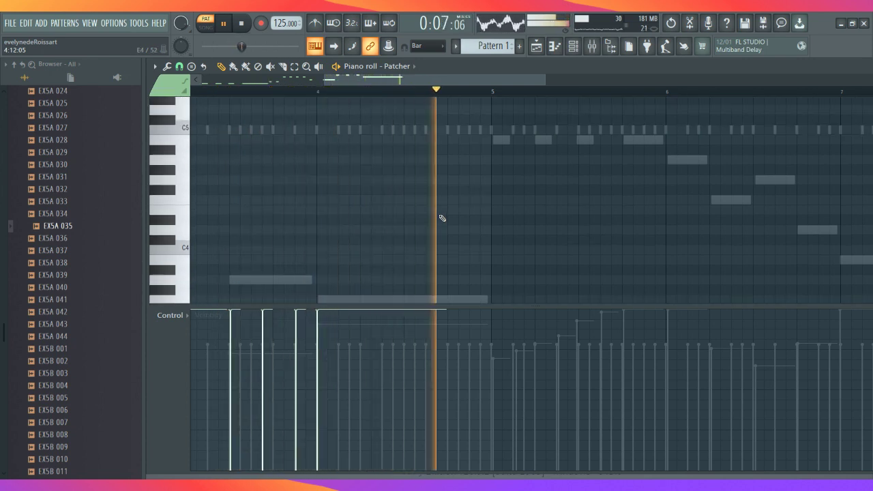
pyautogui.scroll(3, 442, 217)
pyautogui.scroll(4, 441, 218)
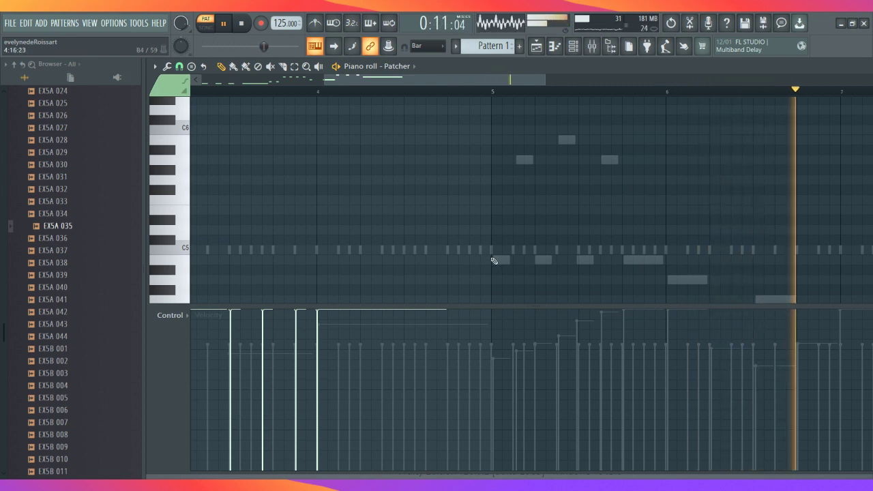
pyautogui.moveTo(494, 259)
pyautogui.mouseDown()
pyautogui.moveTo(620, 259)
pyautogui.moveTo(508, 264)
pyautogui.mouseUp()
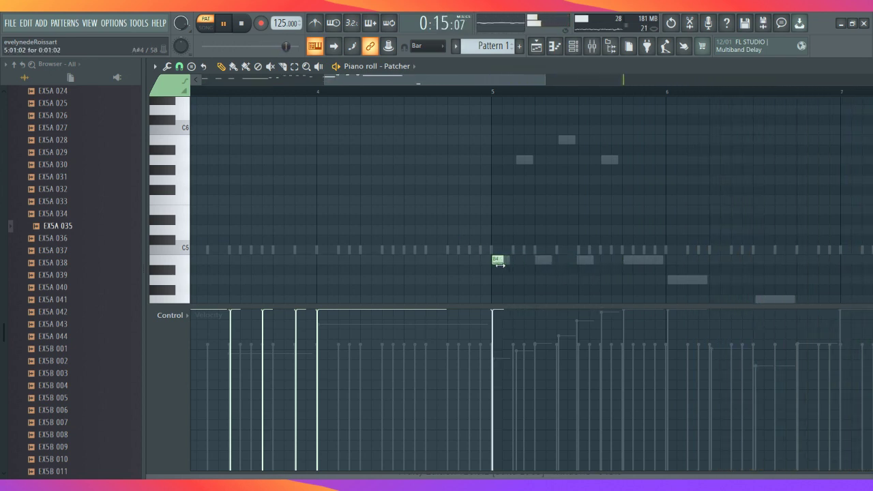
pyautogui.click(538, 259)
pyautogui.click(579, 260)
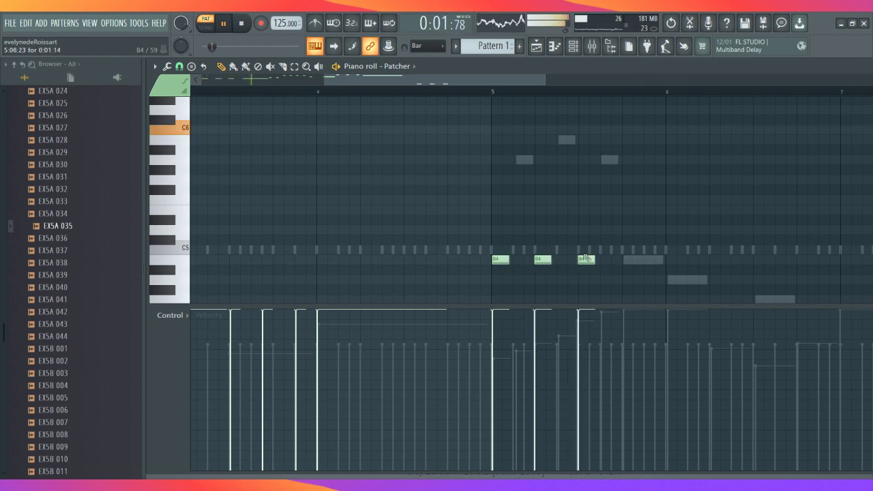
# Fill the gaps between bar 5's B4 notes with short A5, B5 and A5 notes, and add another B4 on beat four
pyautogui.click(565, 139)
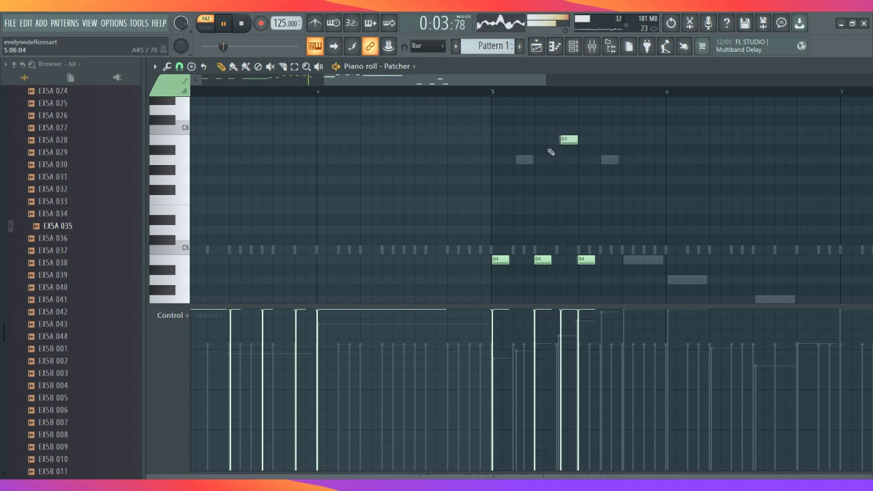
pyautogui.click(524, 159)
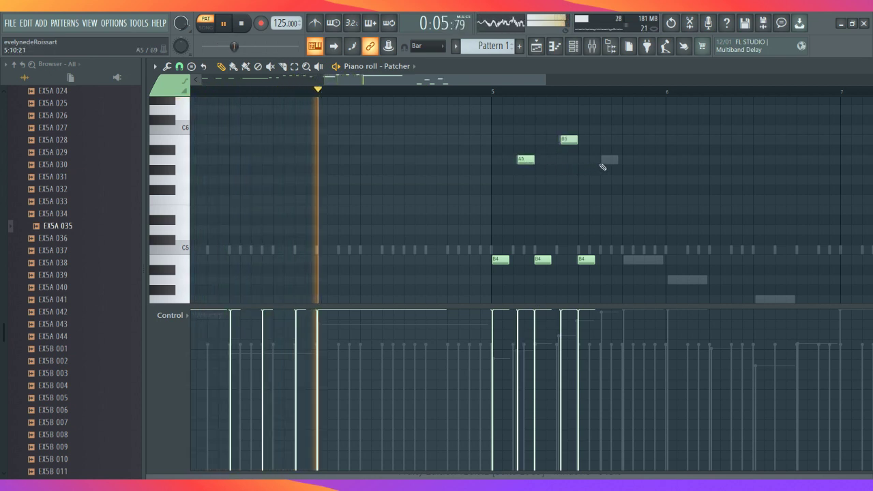
pyautogui.click(607, 159)
pyautogui.click(626, 260)
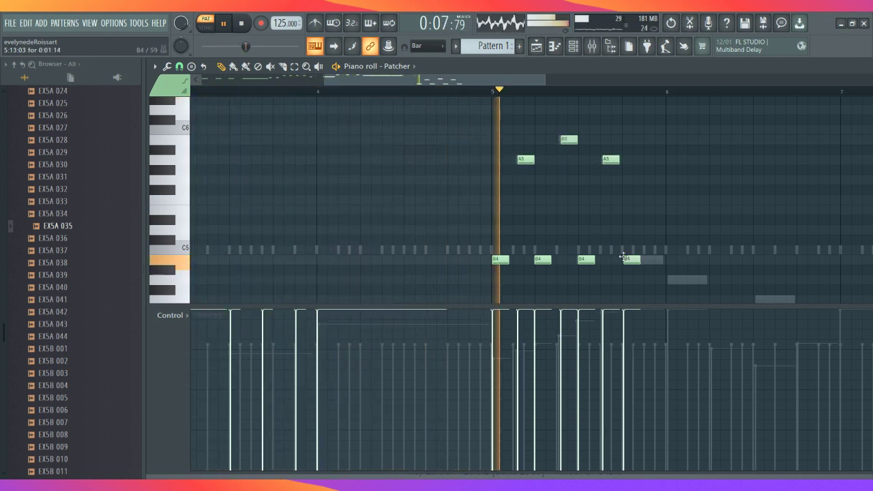
# Lengthen bar 5's last B4 to about one beat, and add short A4, G4, A4 and E4 notes across bar 6's first beat
pyautogui.moveTo(636, 260); pyautogui.dragTo(661, 261)
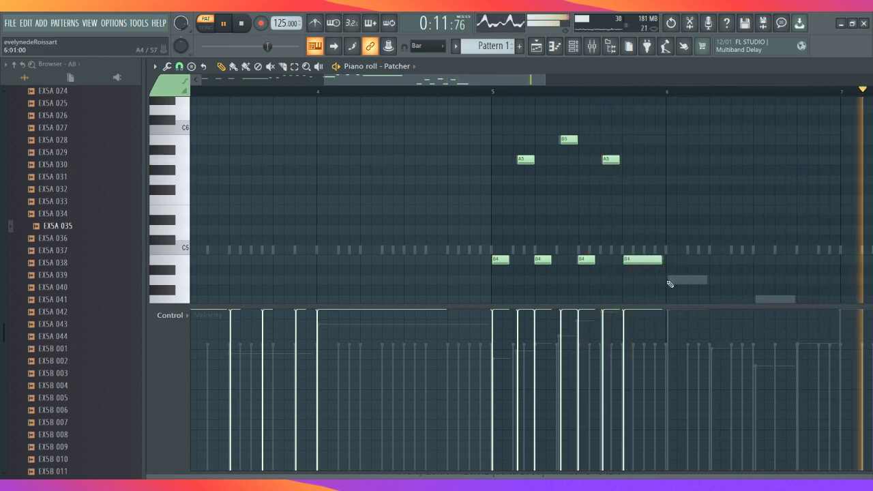
pyautogui.click(670, 280)
pyautogui.scroll(-4, 662, 266)
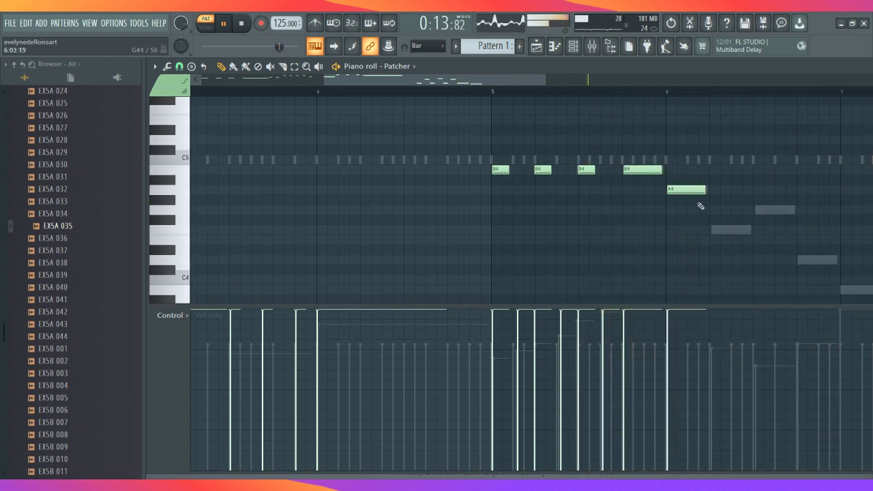
pyautogui.moveTo(705, 191); pyautogui.dragTo(678, 197)
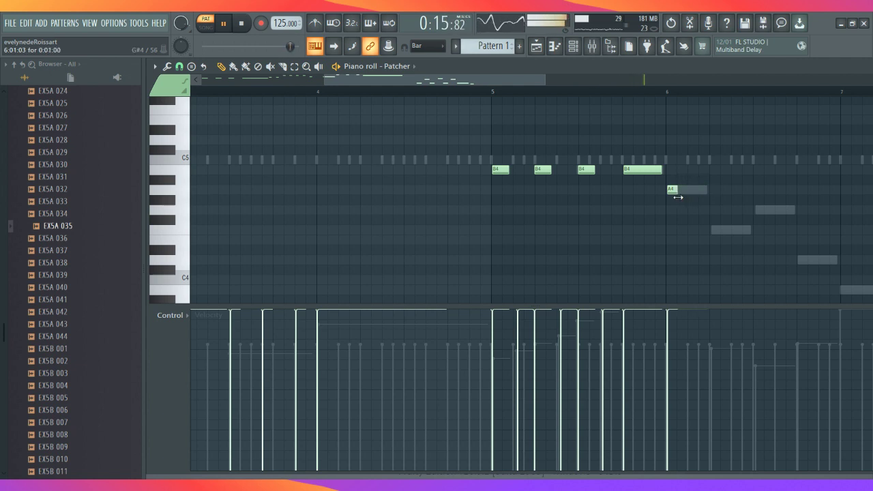
pyautogui.click(681, 209)
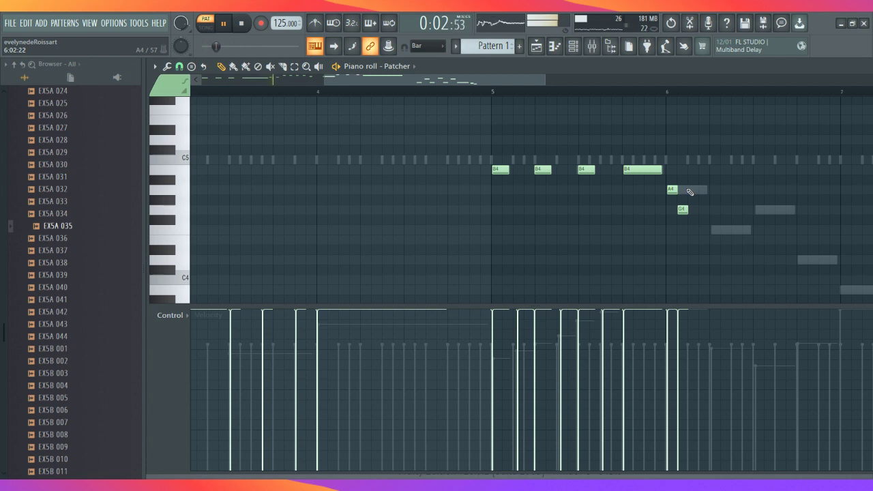
pyautogui.click(689, 191)
pyautogui.click(702, 239)
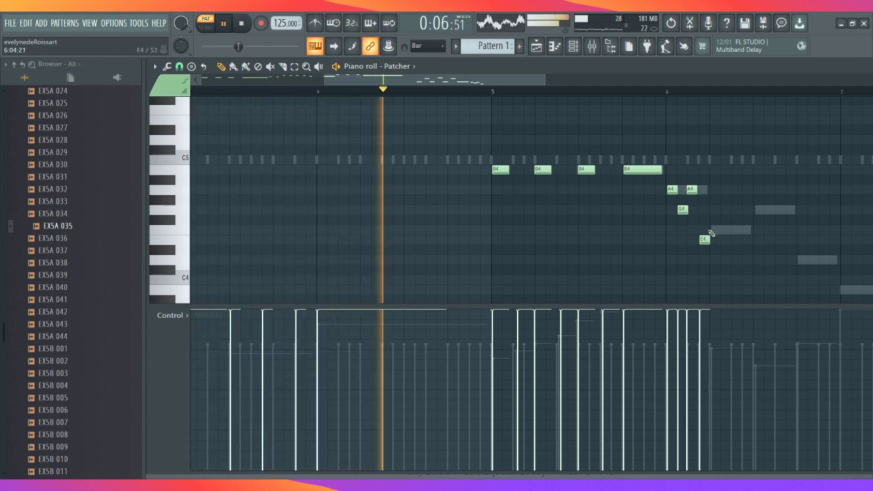
# Add short F4, D4, F4 and G#4 notes across the second beat of bar 6
pyautogui.click(713, 230)
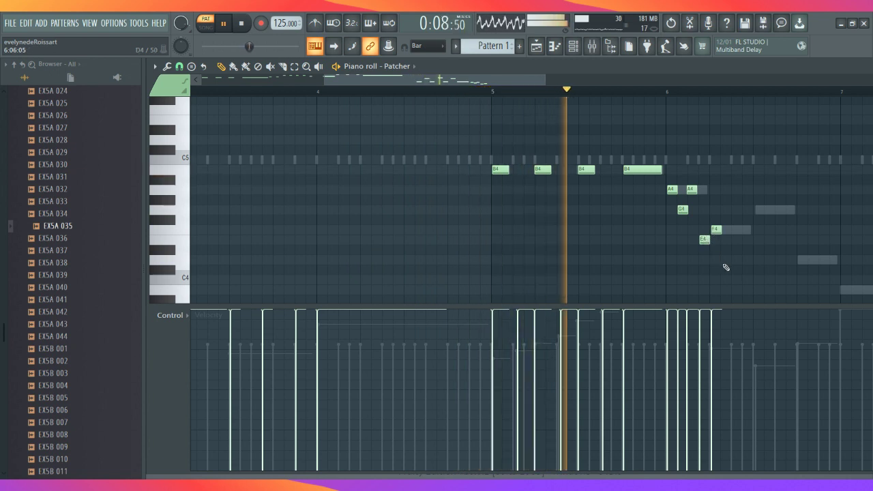
pyautogui.click(723, 260)
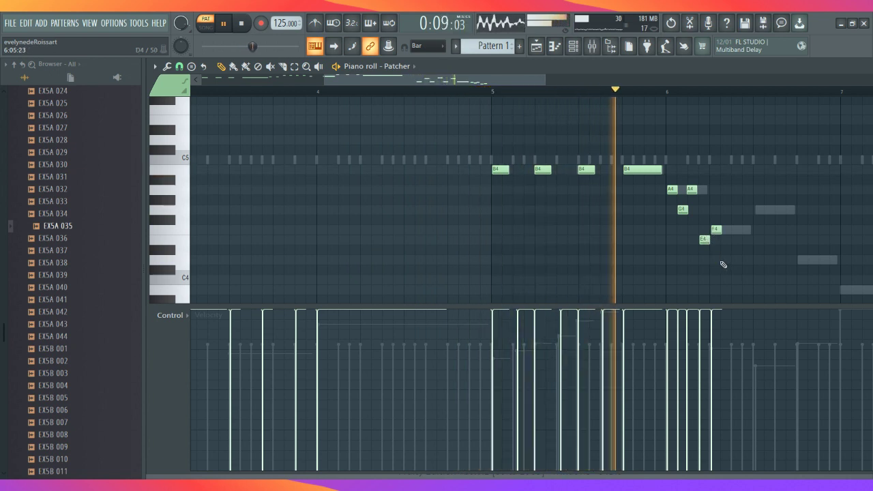
pyautogui.click(737, 230)
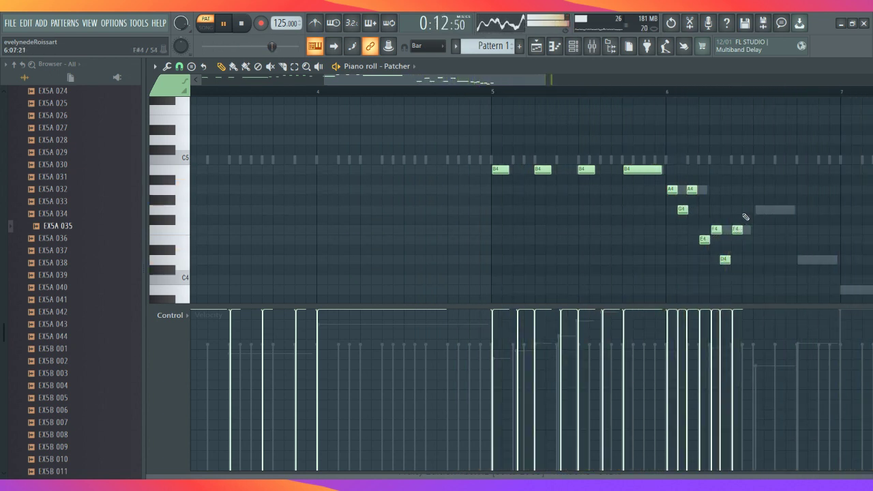
pyautogui.click(747, 199)
# Add half-beat G4 and E4 notes on beat three of bar 6, and a matching D4 on beat four
pyautogui.click(760, 213)
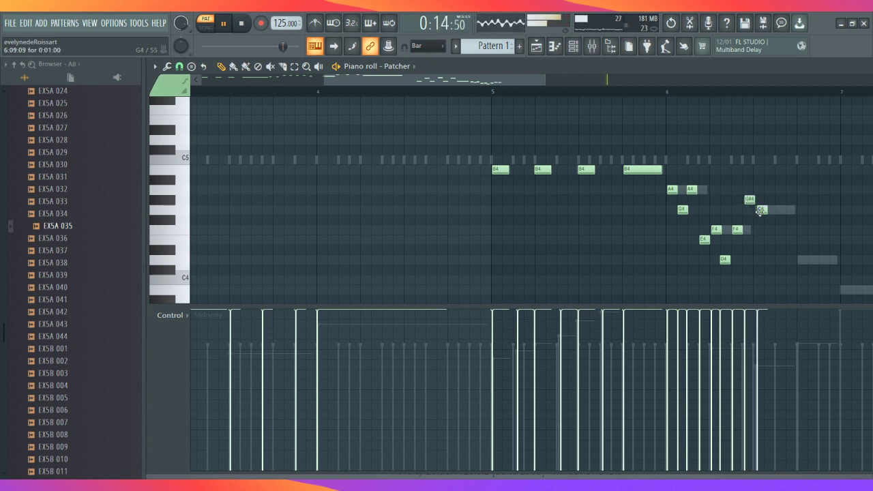
pyautogui.moveTo(766, 213); pyautogui.dragTo(776, 214)
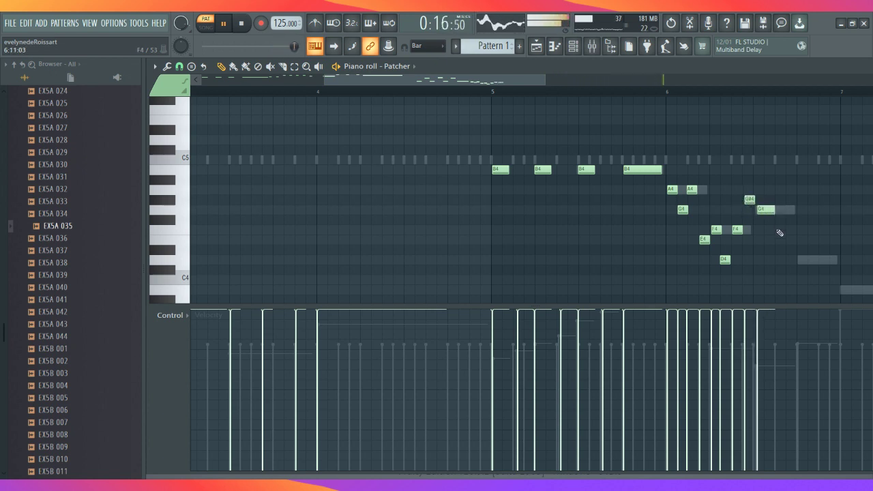
pyautogui.click(778, 239)
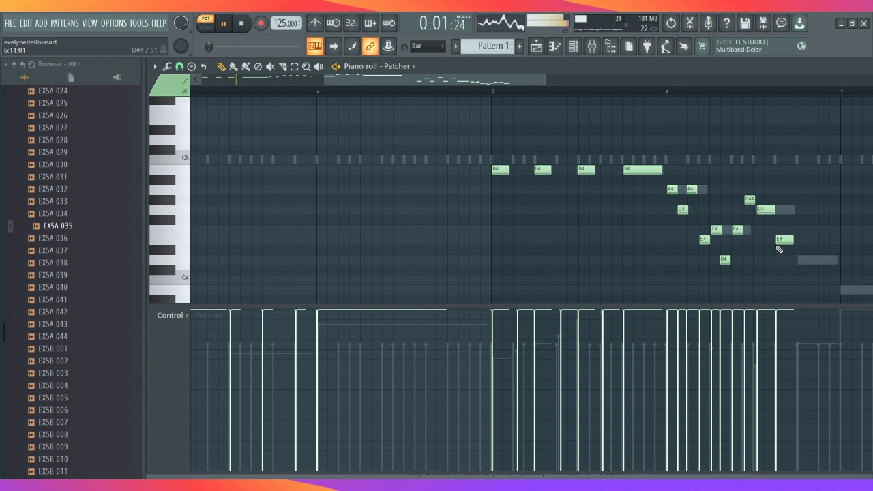
pyautogui.click(799, 260)
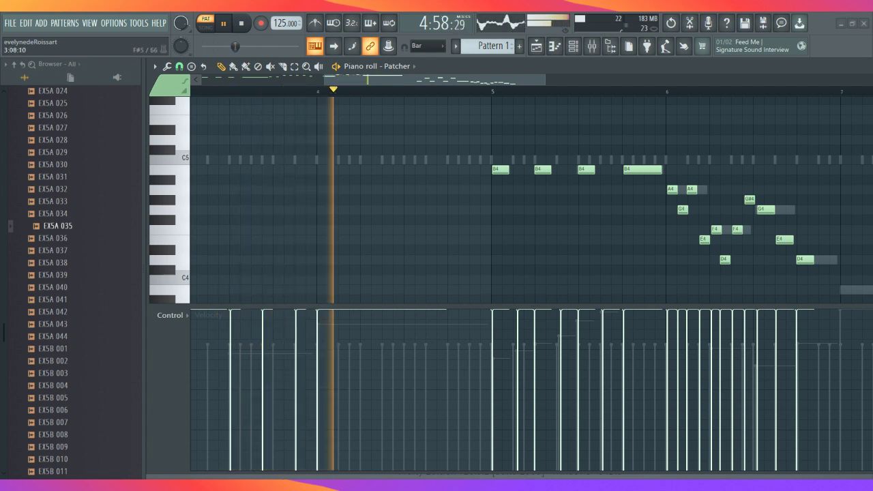
# Restart the pattern with the Channel rack open and spread the channels in stereo, panning EX5A 035 to 55% right and Patcher to the left
pyautogui.click(241, 23)
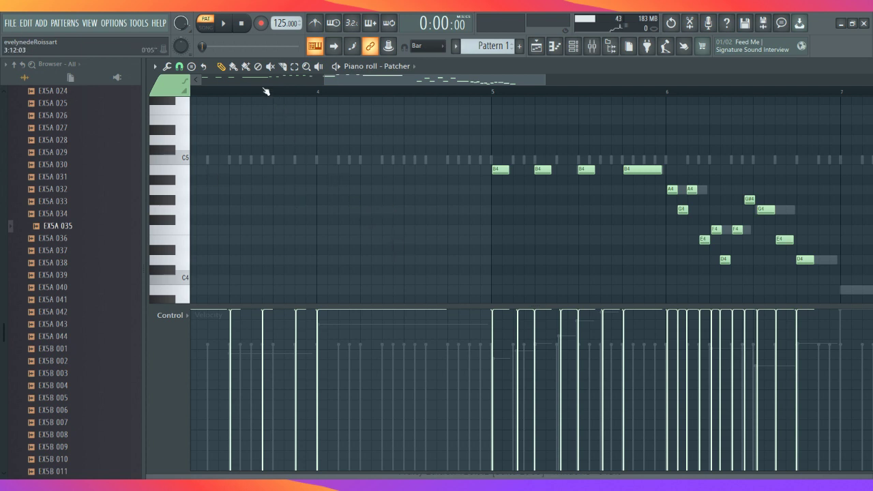
pyautogui.click(573, 46)
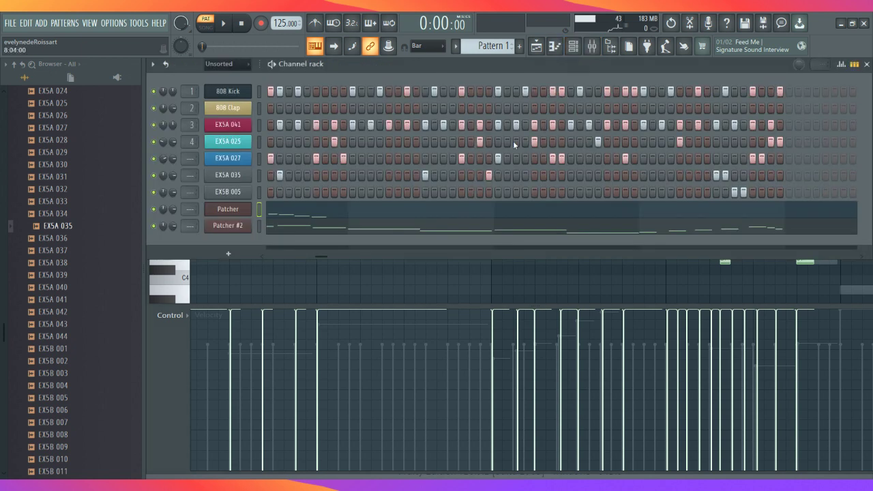
pyautogui.click(156, 226)
pyautogui.click(223, 24)
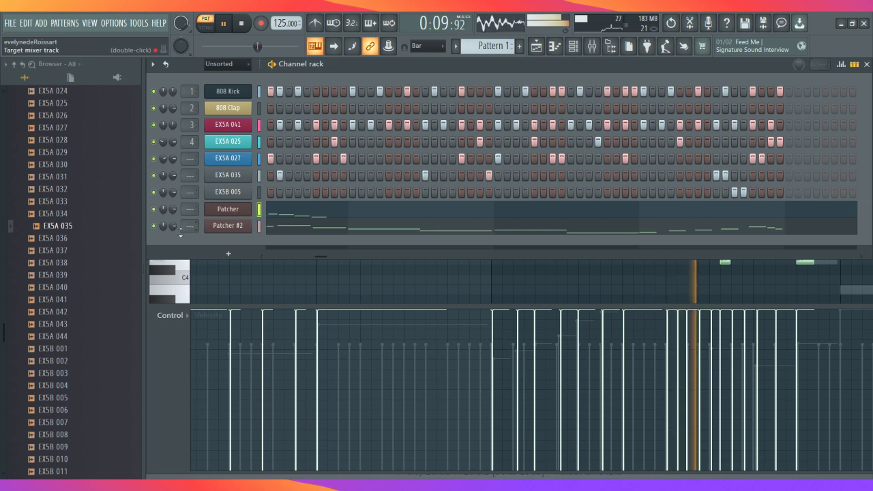
pyautogui.scroll(-5, 173, 230)
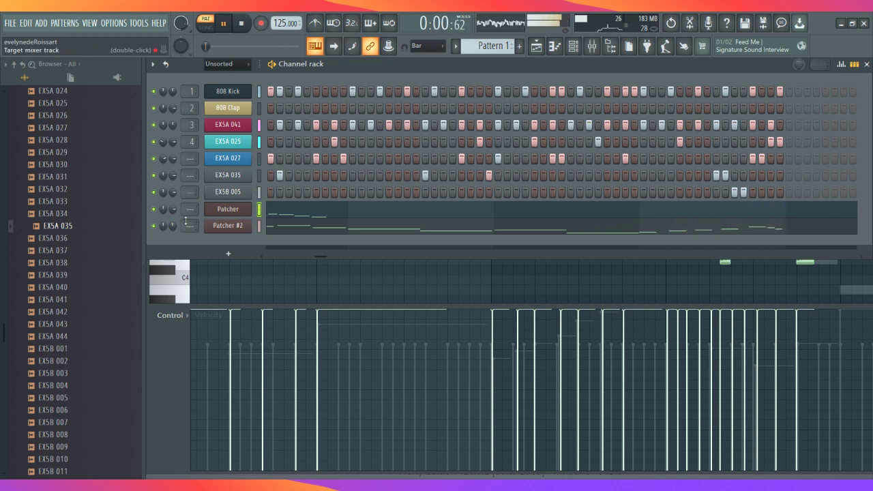
pyautogui.scroll(-2, 173, 225)
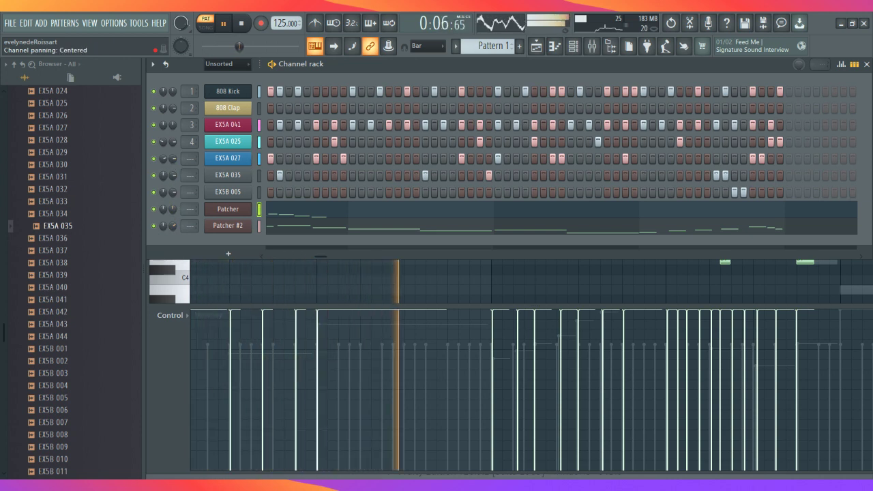
pyautogui.scroll(5, 164, 176)
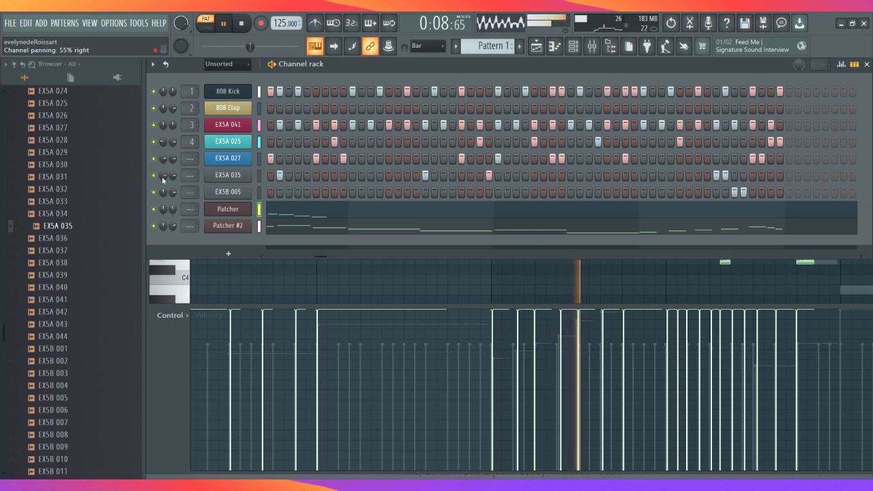
pyautogui.scroll(-2, 163, 192)
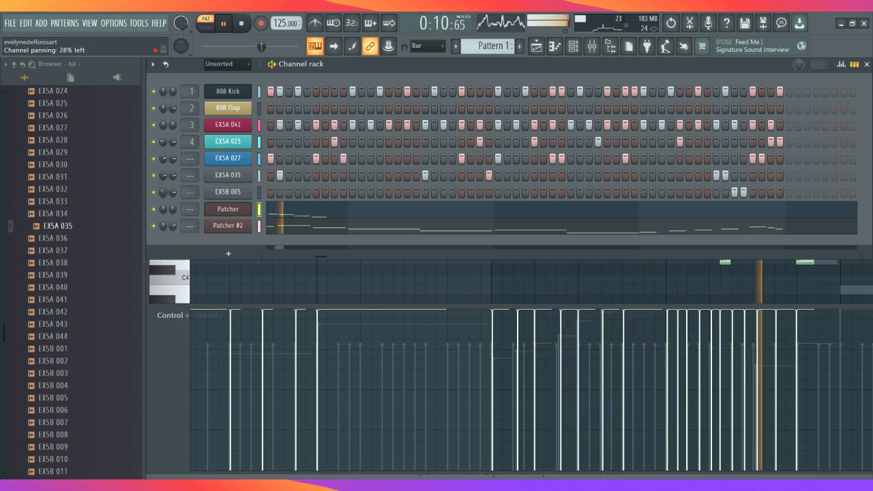
pyautogui.scroll(2, 164, 192)
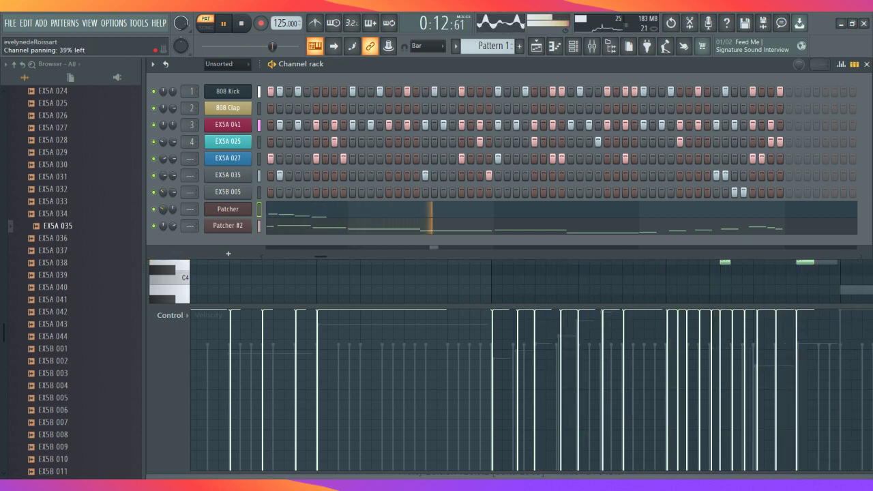
pyautogui.scroll(13, 163, 226)
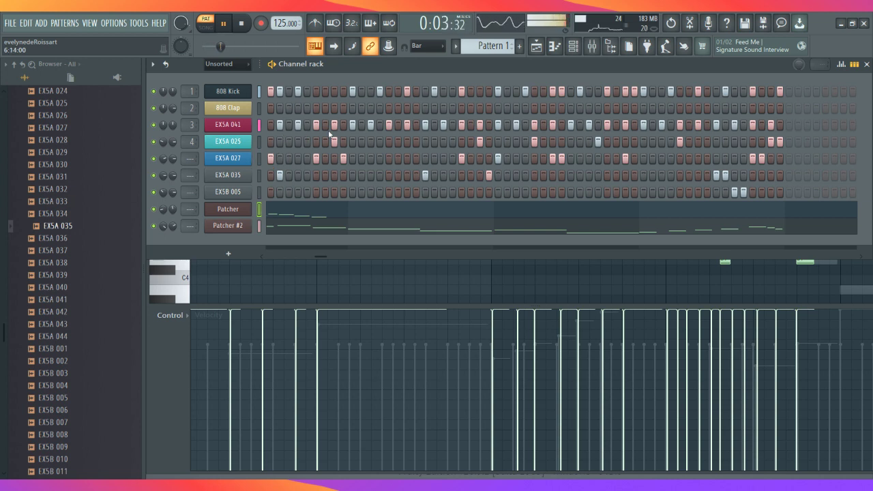
# Reopen the first Patcher channel's piano roll and add a B6 note about two beats long at the start of bar 7
pyautogui.click(234, 211)
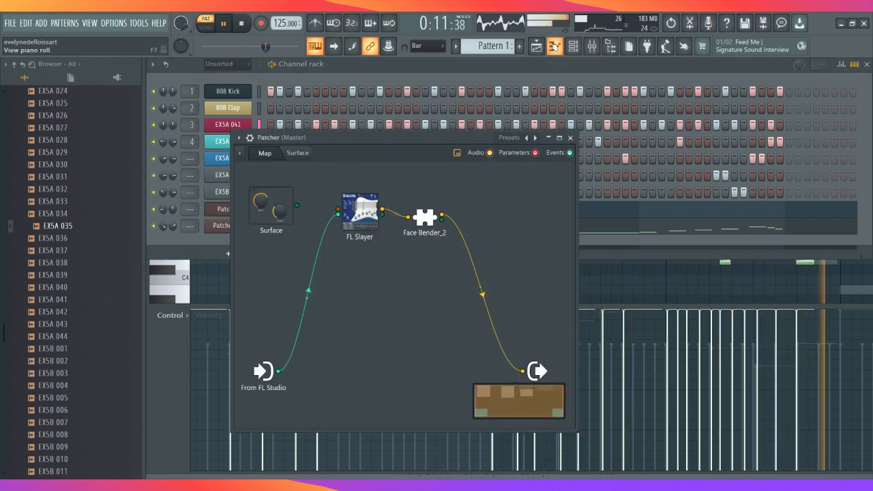
pyautogui.click(555, 45)
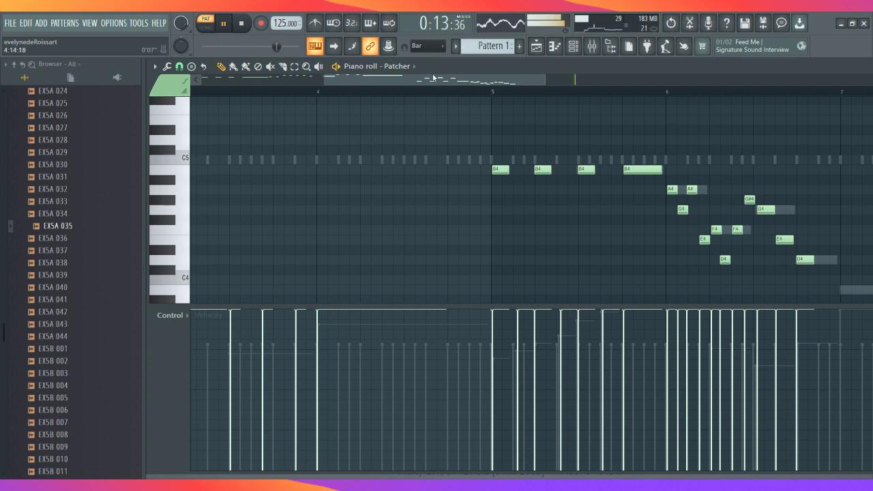
pyautogui.moveTo(433, 77); pyautogui.dragTo(593, 91)
pyautogui.scroll(-1, 480, 181)
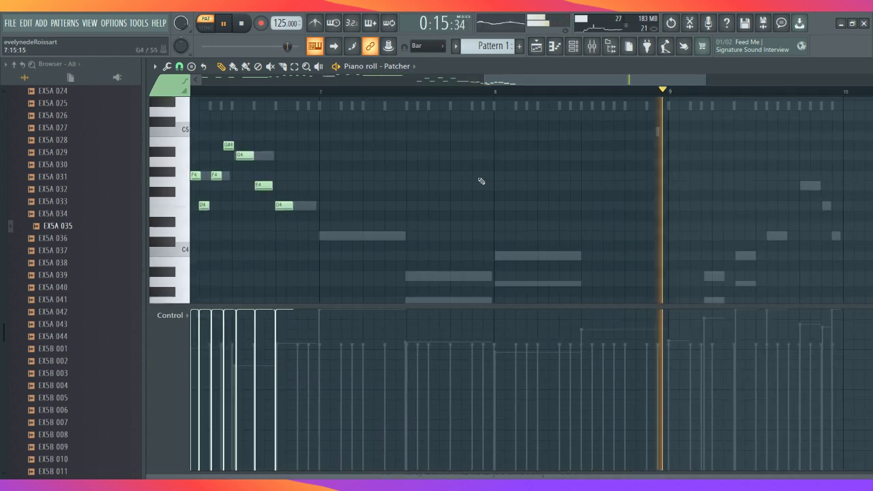
pyautogui.scroll(1, 338, 193)
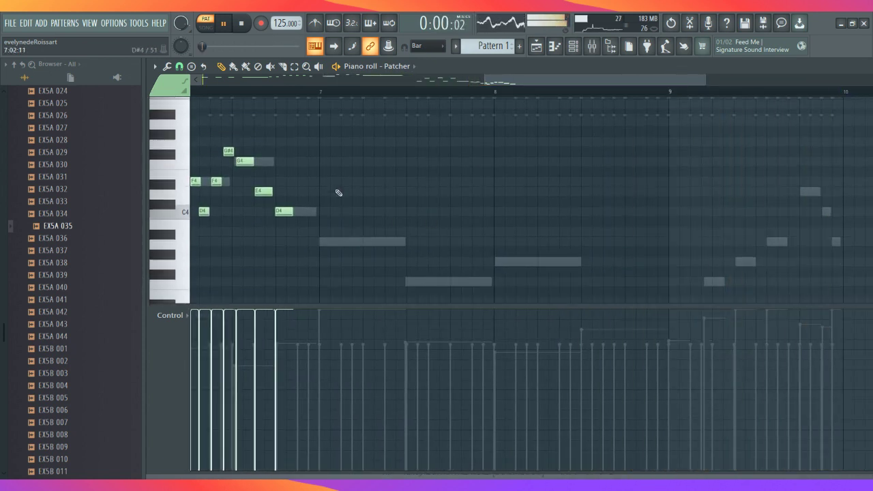
pyautogui.scroll(10, 338, 193)
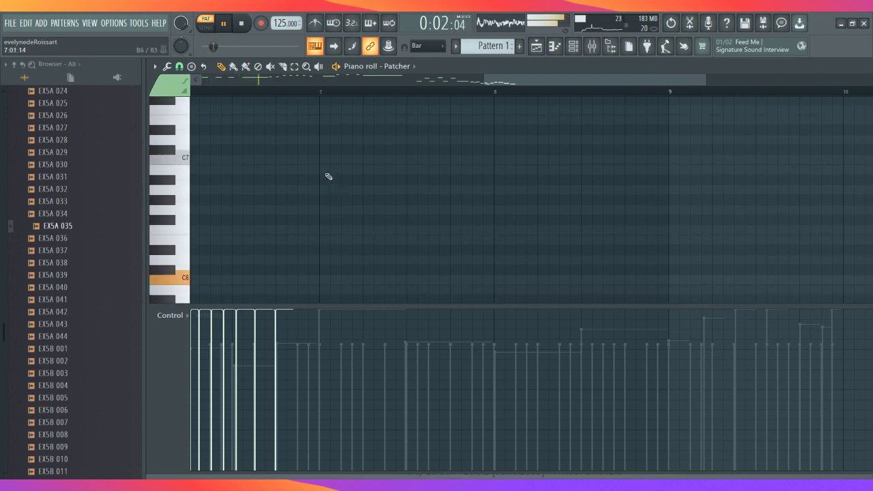
pyautogui.click(328, 171)
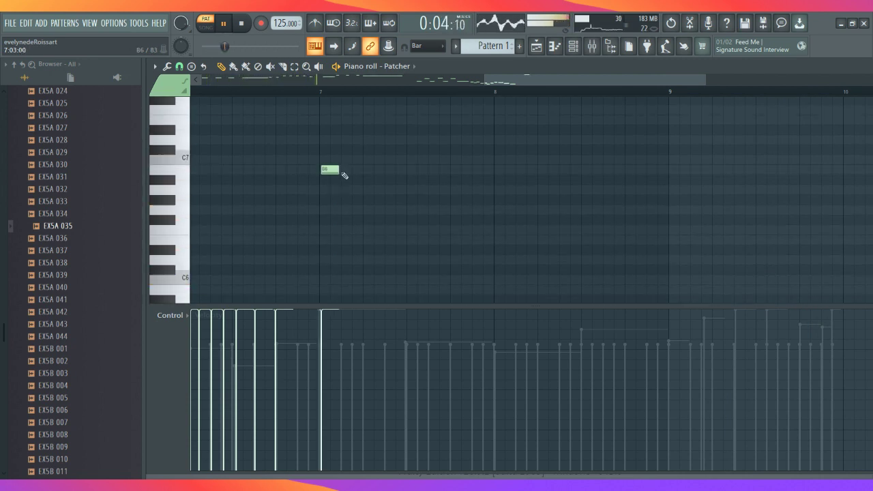
pyautogui.moveTo(337, 171); pyautogui.dragTo(399, 174)
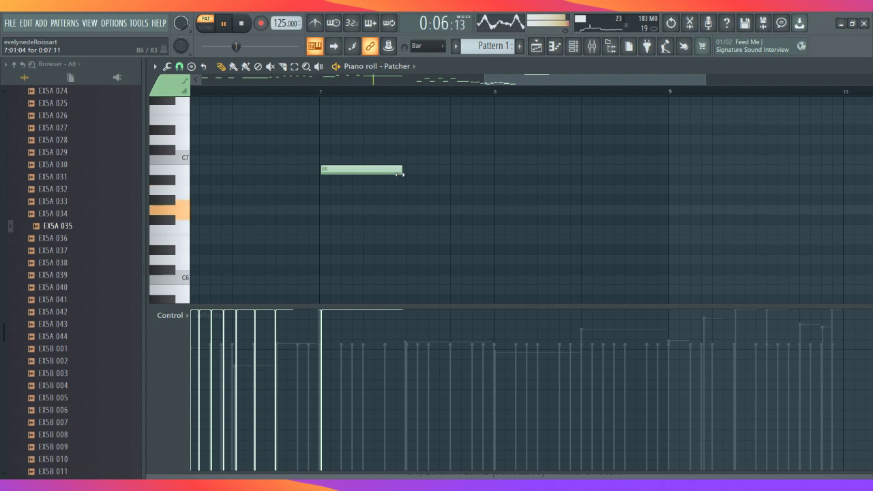
# Add a G6 note about two beats long in the second half of bar 7, following the ghost notes
pyautogui.scroll(-10, 406, 185)
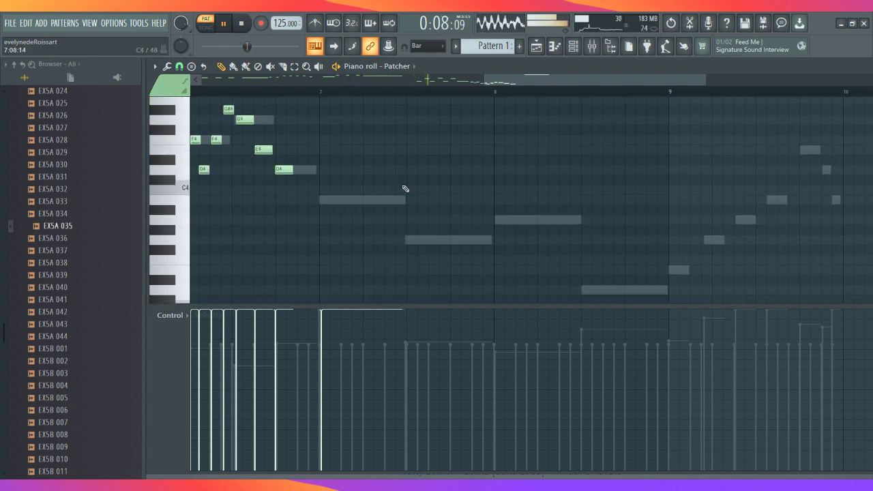
pyautogui.scroll(3, 406, 186)
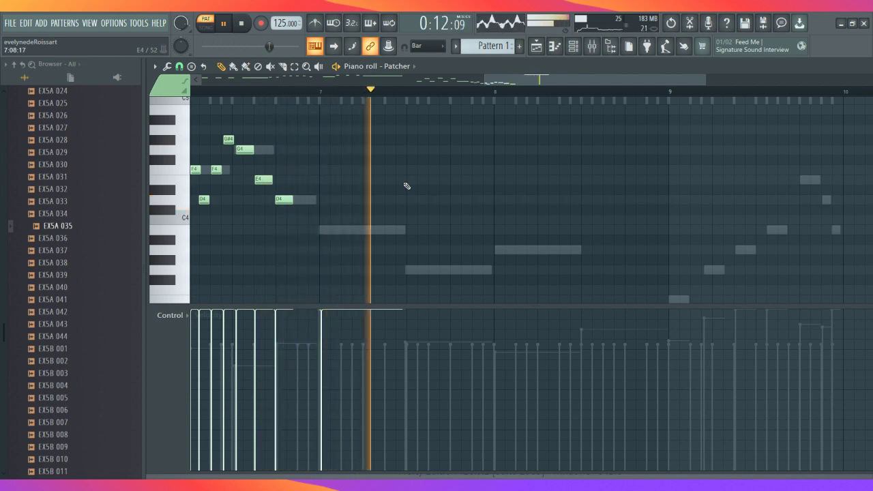
pyautogui.scroll(8, 406, 186)
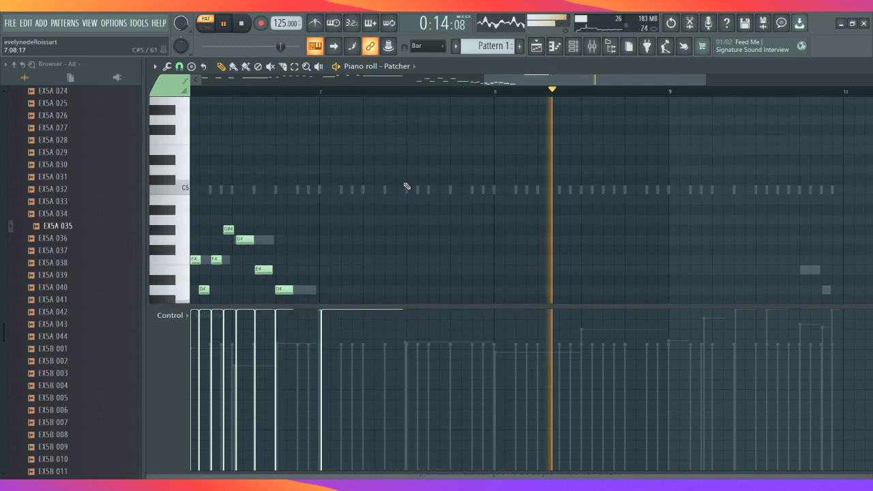
pyautogui.click(402, 148)
pyautogui.moveTo(401, 147); pyautogui.dragTo(418, 150)
# Add an A6 note about two beats long at the start of bar 8, following the ghost notes
pyautogui.scroll(-8, 419, 156)
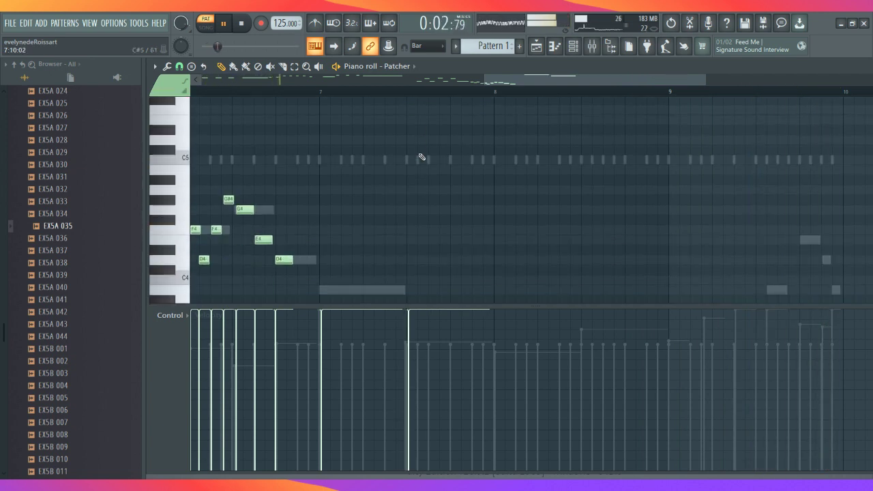
pyautogui.scroll(8, 418, 156)
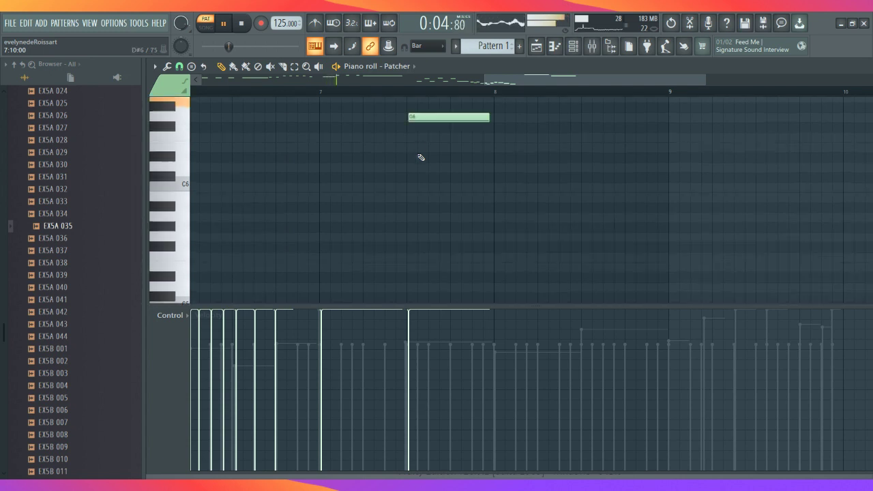
pyautogui.click(495, 130)
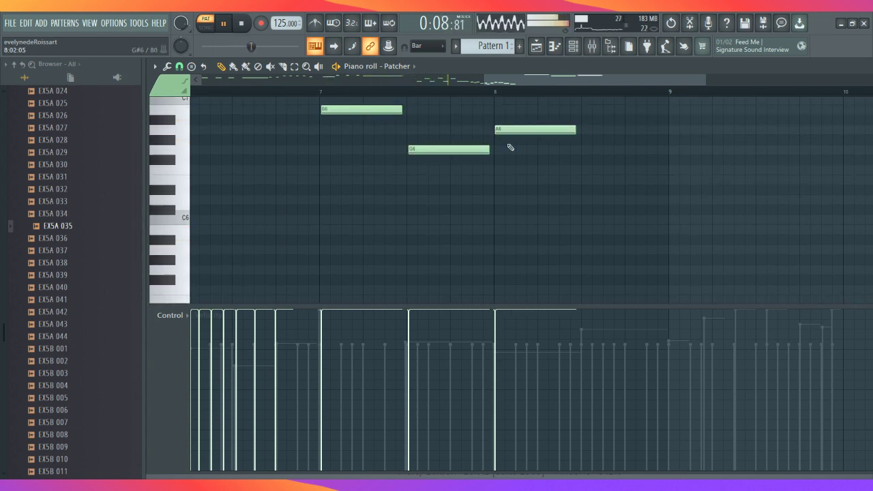
pyautogui.scroll(-6, 518, 182)
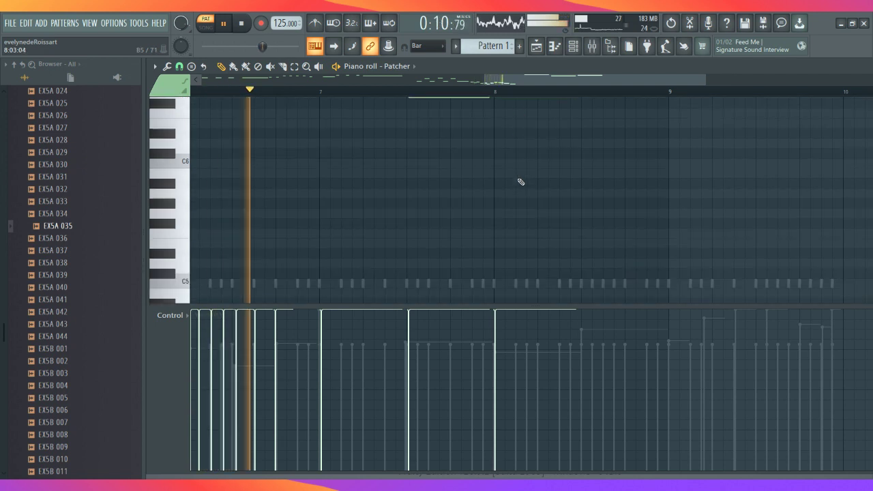
# Check the ghost notes in the lower octaves and add a short A6 note, about one step long, at the middle of bar 8
pyautogui.scroll(-3, 519, 182)
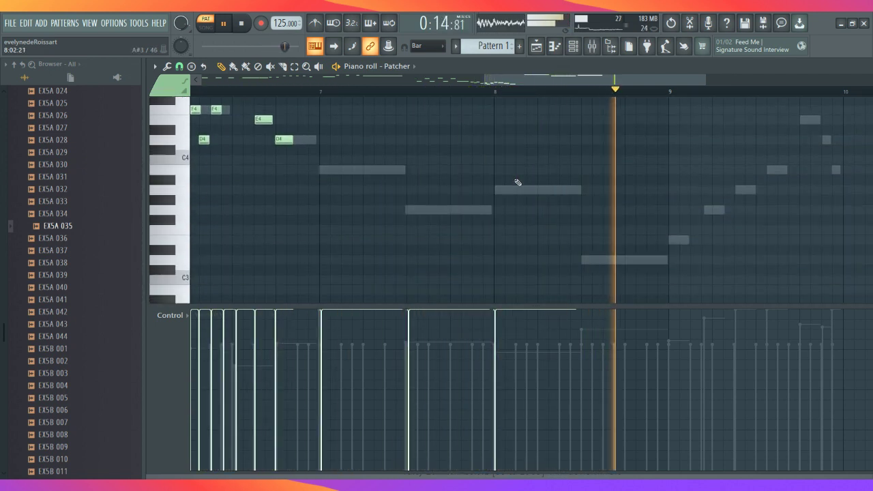
pyautogui.scroll(2, 517, 182)
pyautogui.scroll(8, 518, 182)
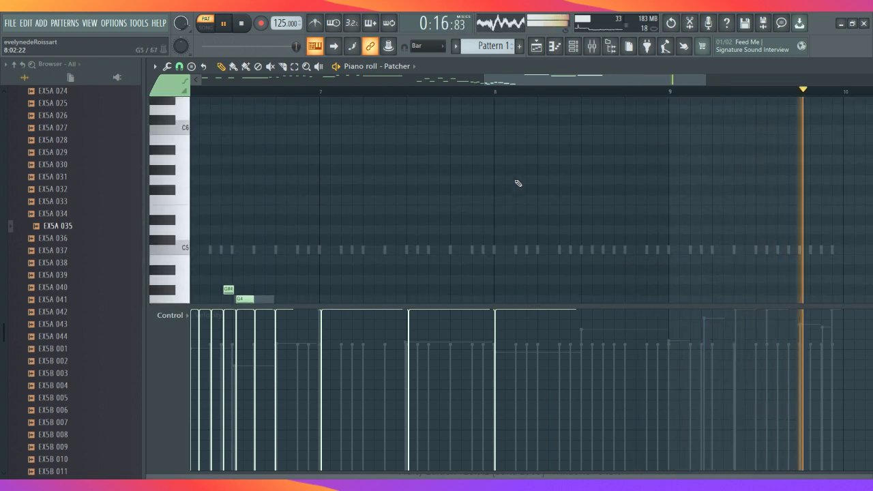
pyautogui.scroll(-8, 519, 183)
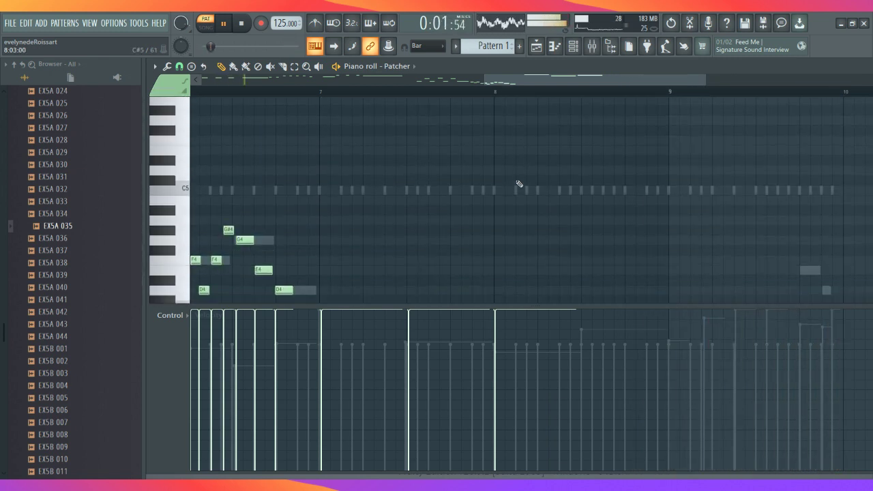
pyautogui.scroll(6, 518, 184)
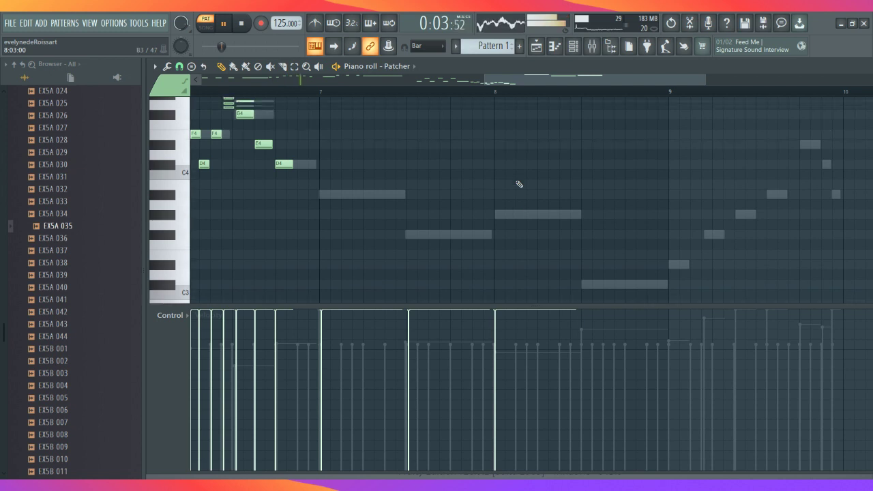
pyautogui.scroll(4, 519, 184)
pyautogui.scroll(-12, 519, 185)
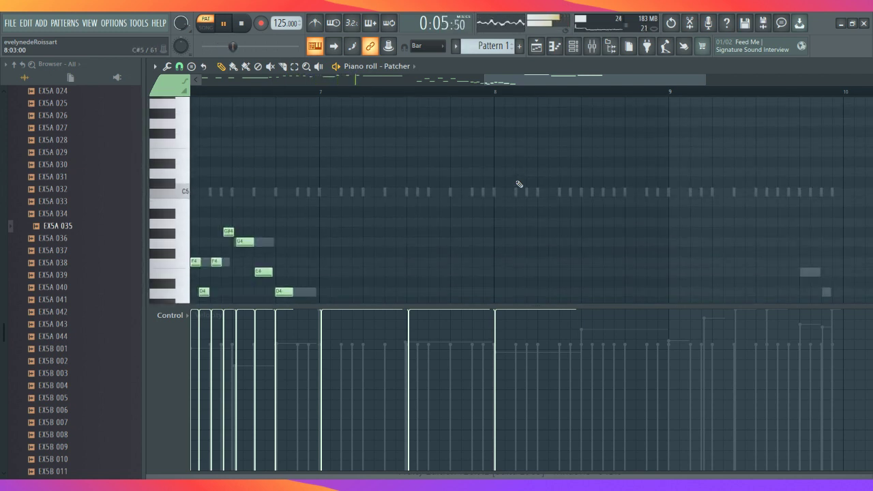
pyautogui.scroll(10, 520, 185)
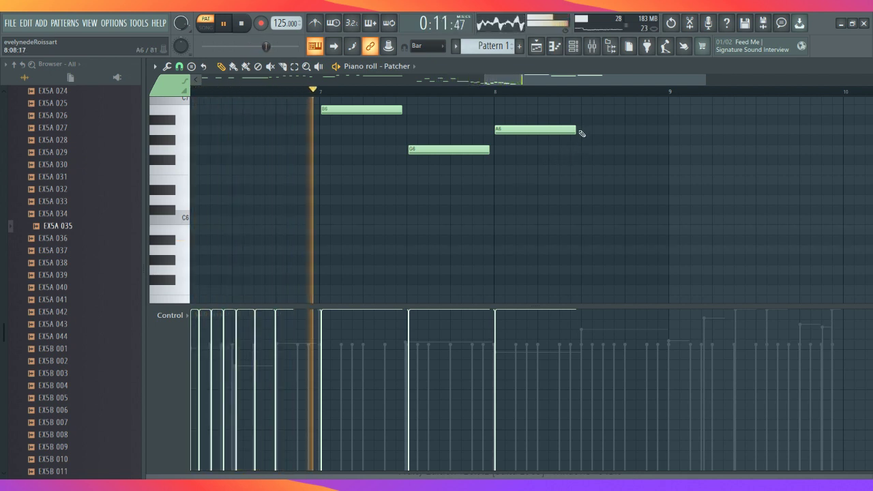
pyautogui.click(585, 130)
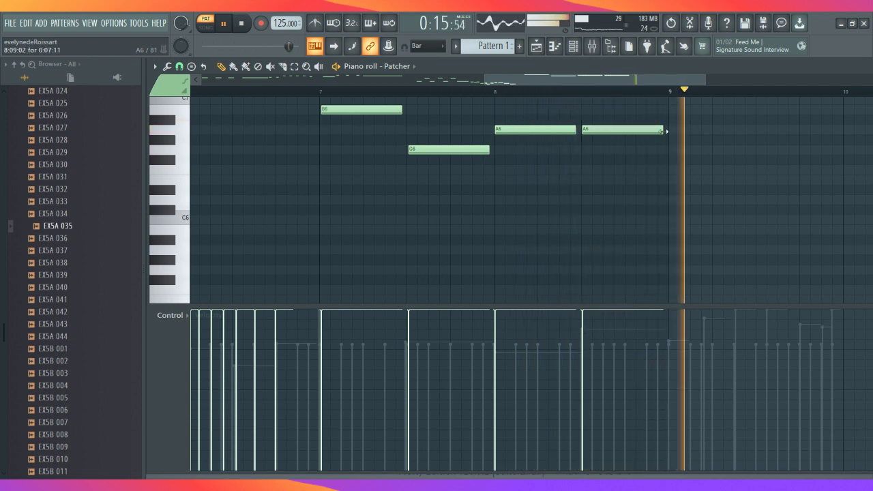
pyautogui.moveTo(662, 130); pyautogui.dragTo(594, 152)
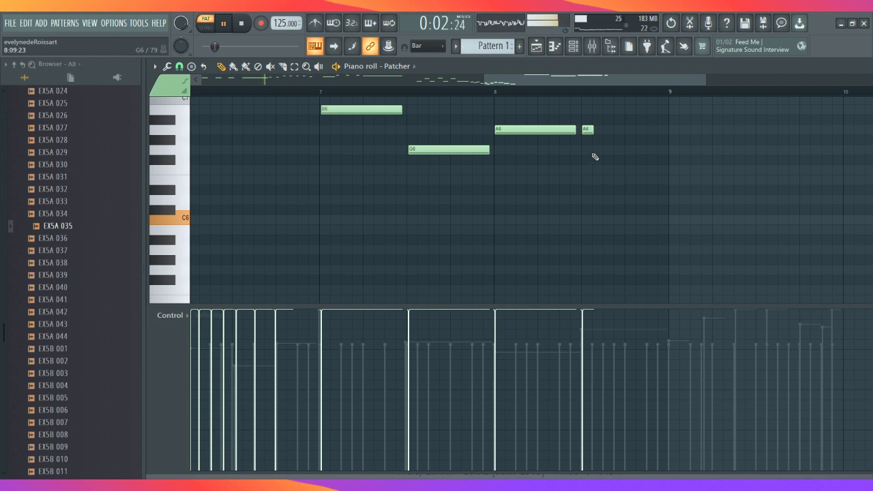
# Continue the run to the end of bar 8 with short G6, E6 and F6 notes, followed by slightly longer E6 and D6 notes
pyautogui.click(595, 151)
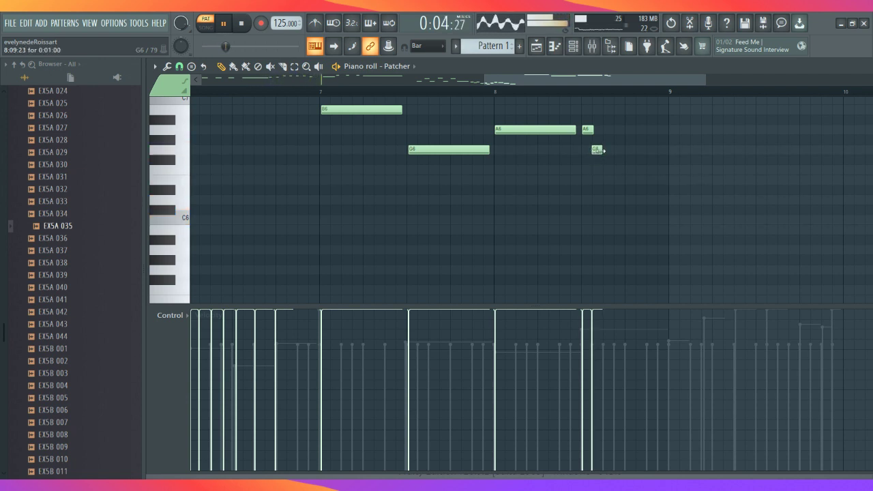
pyautogui.click(630, 180)
pyautogui.moveTo(633, 180); pyautogui.dragTo(643, 180)
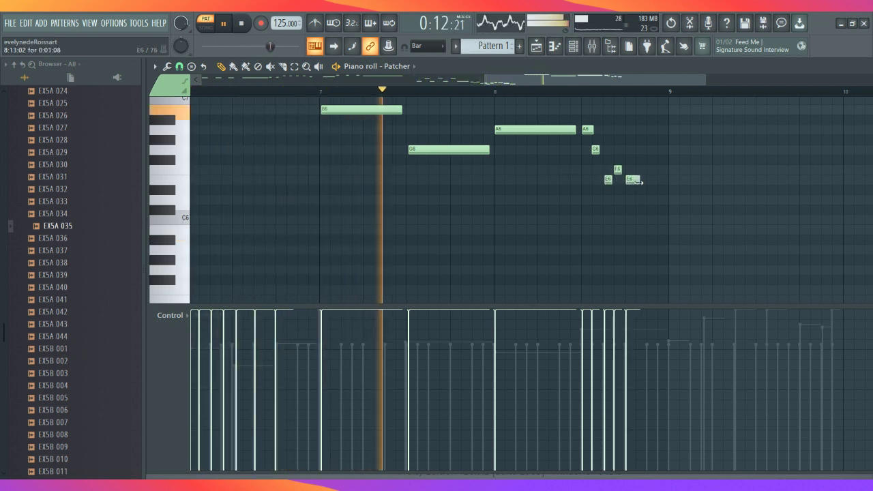
pyautogui.click(652, 200)
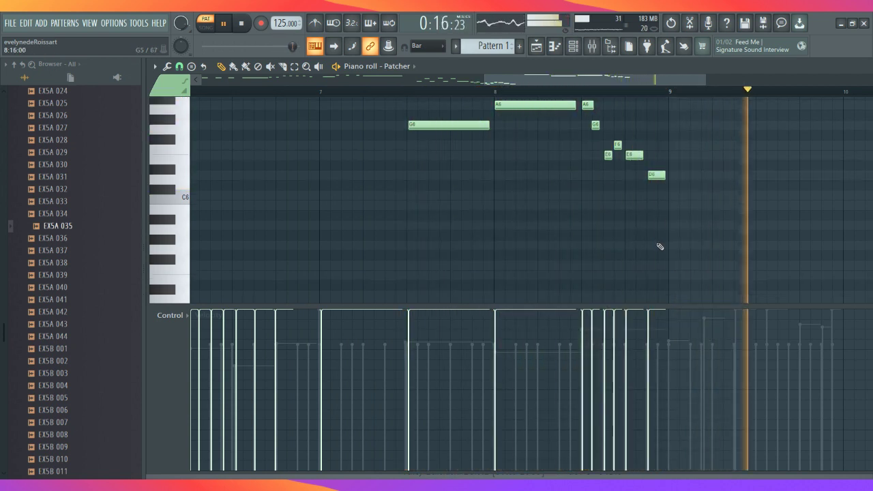
# Add an E6 note at the start of bar 9 and stretch it to fill nearly the whole bar, following the ghost notes
pyautogui.scroll(-4, 657, 246)
pyautogui.scroll(-3, 648, 246)
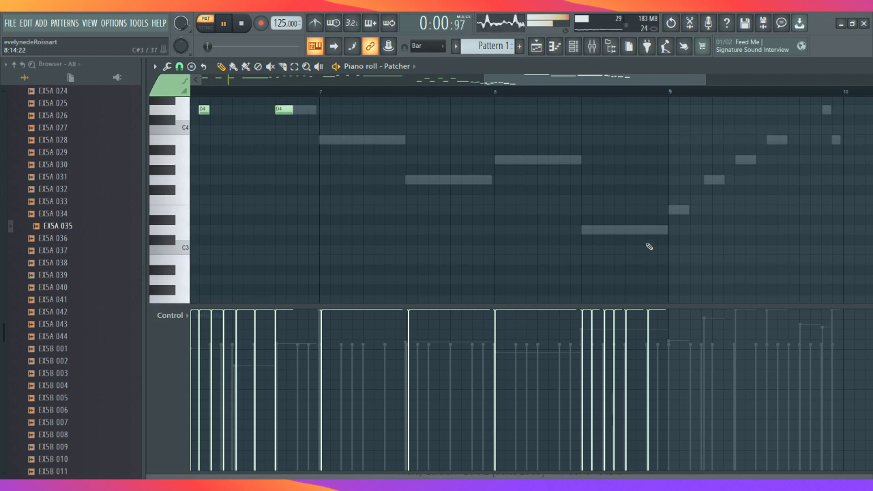
pyautogui.scroll(12, 649, 247)
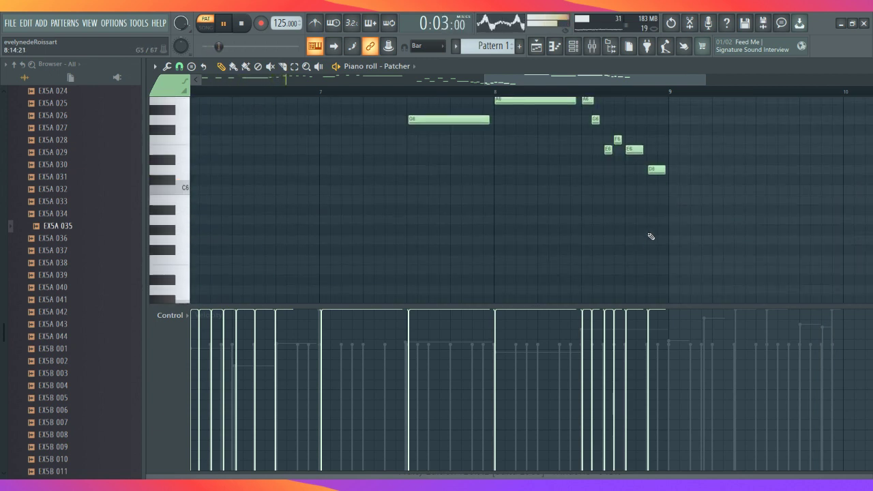
pyautogui.click(674, 150)
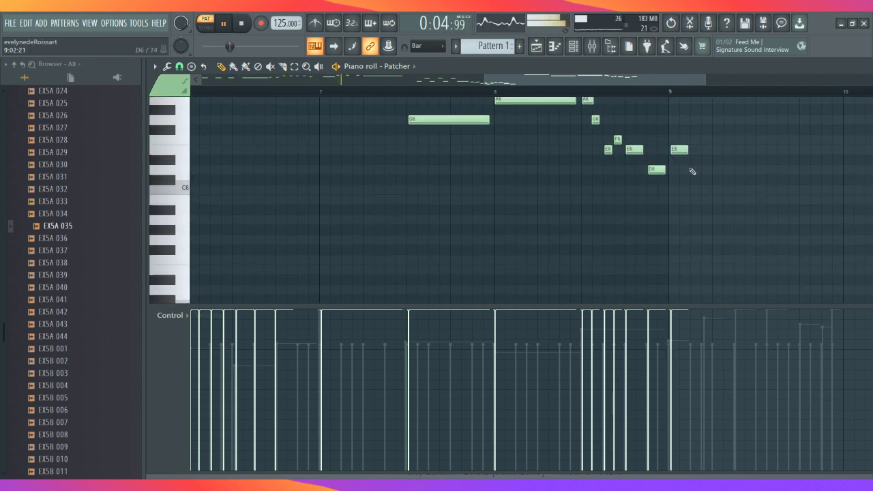
pyautogui.moveTo(690, 152); pyautogui.dragTo(846, 162)
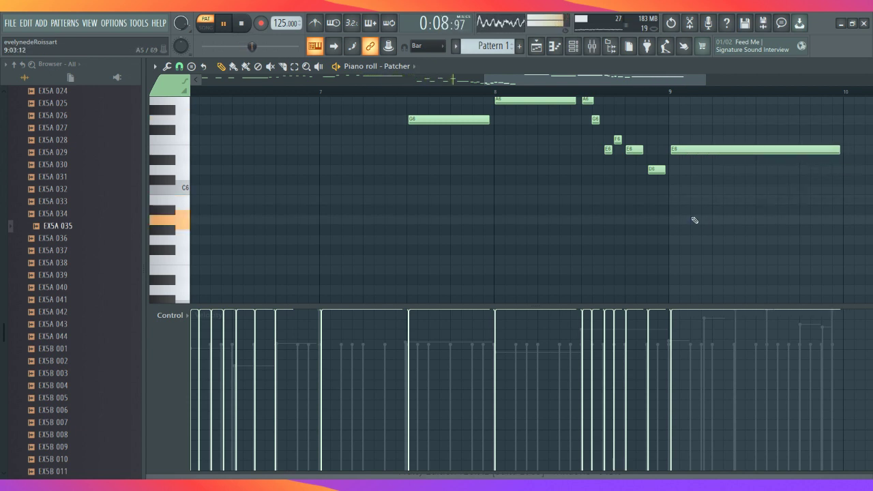
# Lower and vary the Patcher melody's note velocities from bar 1 through bar 9 in an uneven curve
pyautogui.moveTo(251, 337)
pyautogui.mouseDown()
pyautogui.moveTo(393, 365)
pyautogui.moveTo(518, 356)
pyautogui.moveTo(625, 320)
pyautogui.moveTo(708, 337)
pyautogui.mouseUp()
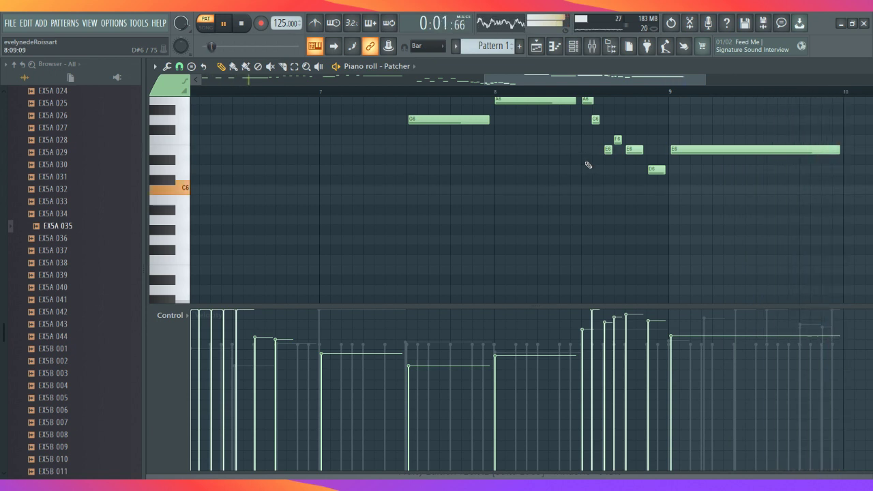
pyautogui.moveTo(526, 80); pyautogui.dragTo(198, 133)
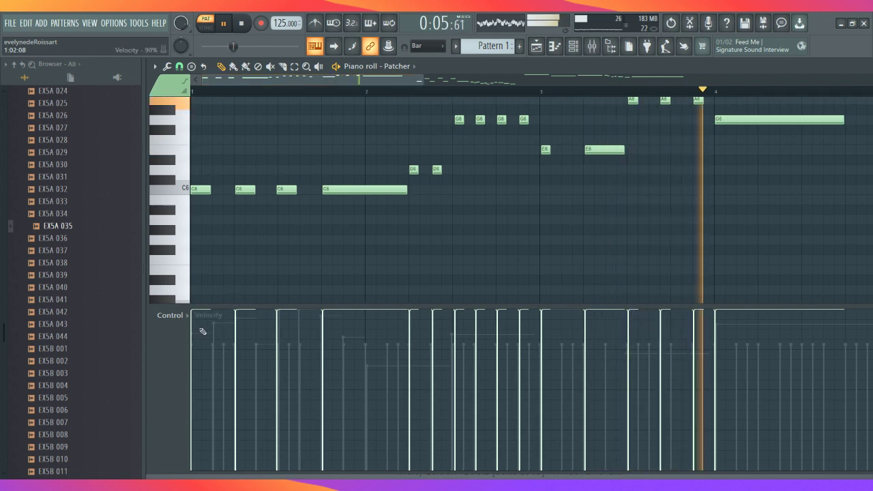
pyautogui.moveTo(200, 337)
pyautogui.mouseDown()
pyautogui.moveTo(312, 330)
pyautogui.moveTo(439, 351)
pyautogui.moveTo(523, 326)
pyautogui.moveTo(753, 340)
pyautogui.mouseUp()
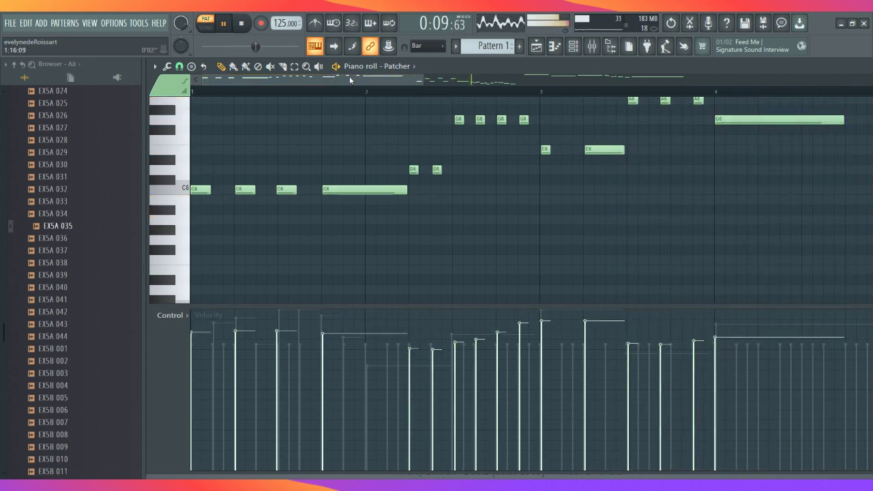
pyautogui.moveTo(350, 76); pyautogui.dragTo(496, 106)
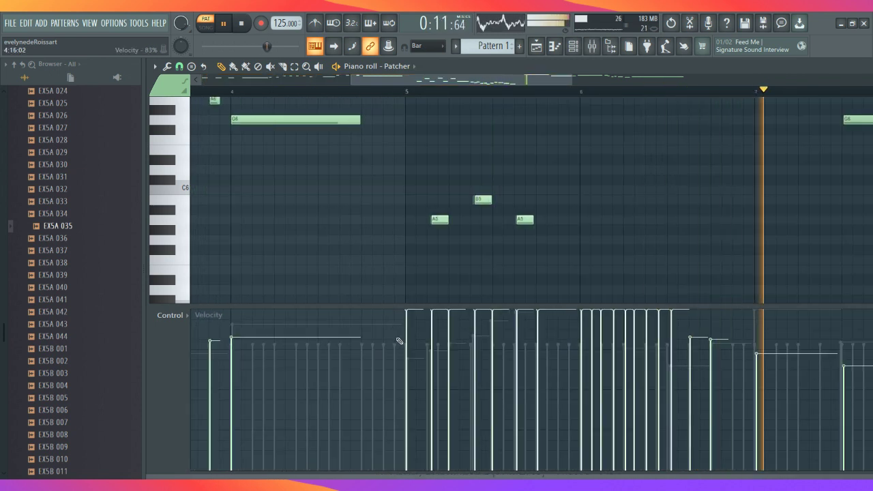
pyautogui.moveTo(400, 341)
pyautogui.mouseDown()
pyautogui.moveTo(617, 366)
pyautogui.moveTo(678, 334)
pyautogui.moveTo(663, 330)
pyautogui.moveTo(676, 317)
pyautogui.mouseUp()
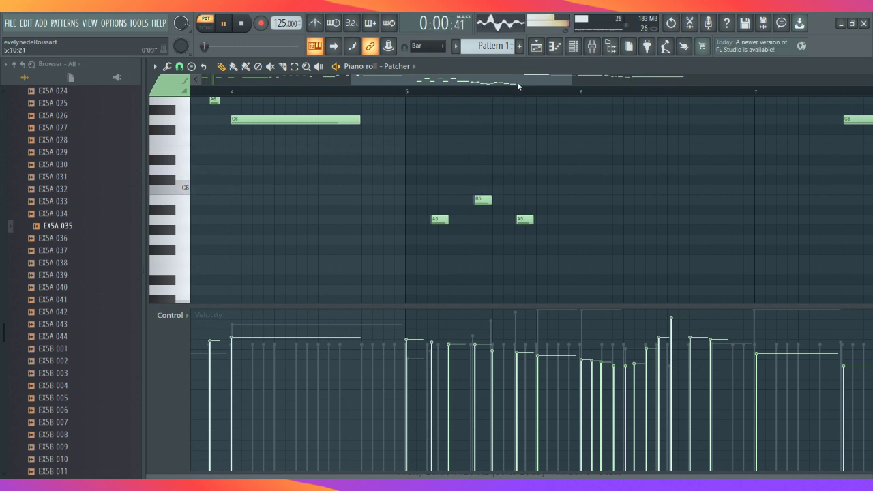
# Reopen the Patcher melody's piano roll and add a very short E7 note just before bar 10 and two short F7 notes at its start
pyautogui.click(555, 46)
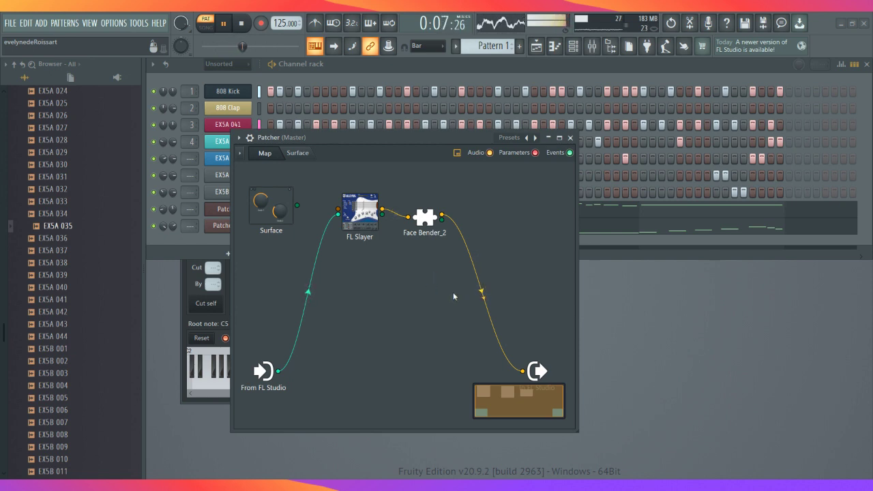
pyautogui.click(556, 47)
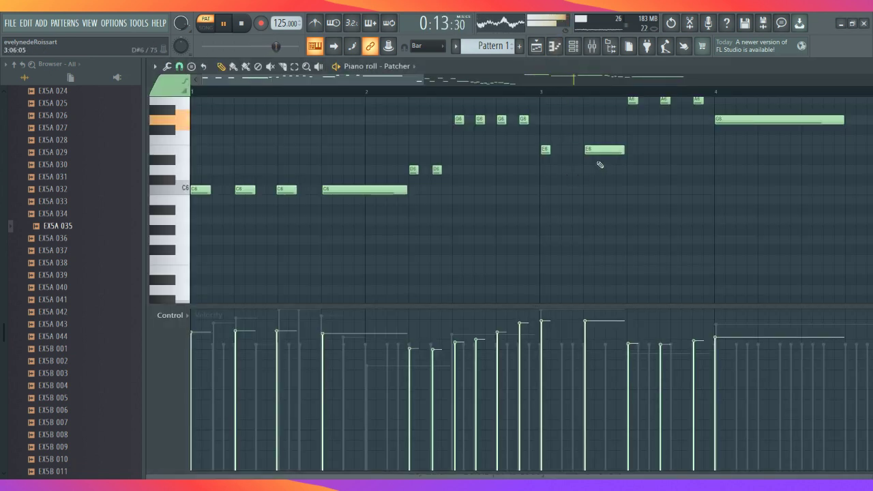
pyautogui.moveTo(385, 84); pyautogui.dragTo(742, 111)
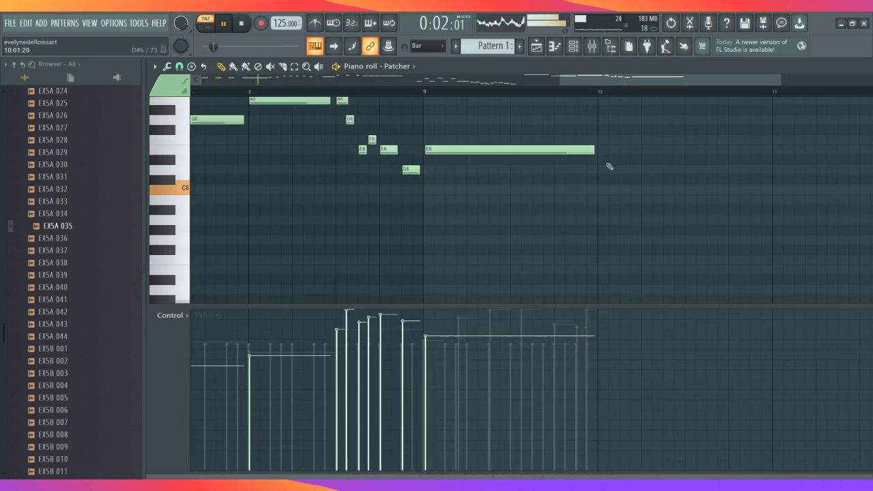
pyautogui.scroll(5, 608, 165)
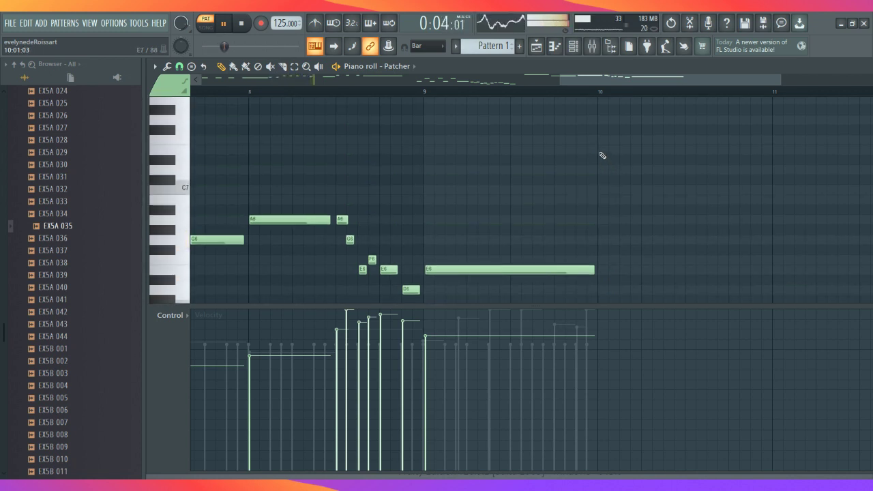
pyautogui.click(601, 149)
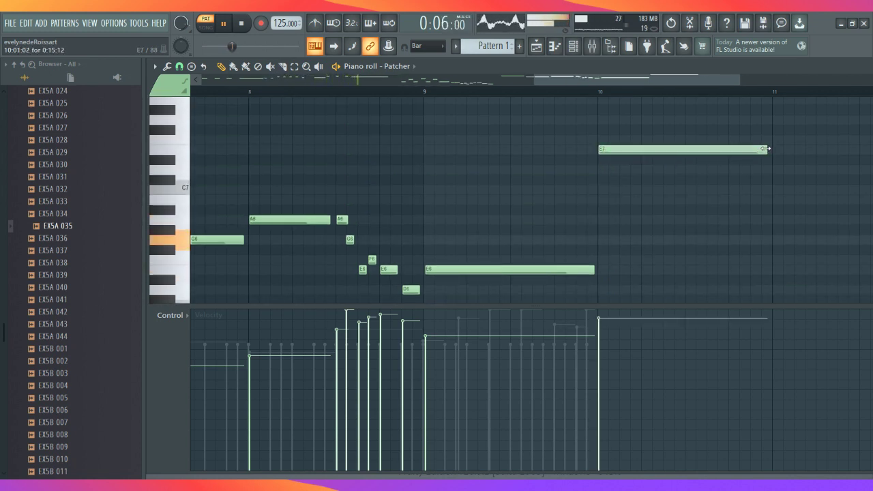
pyautogui.moveTo(765, 149); pyautogui.dragTo(594, 151)
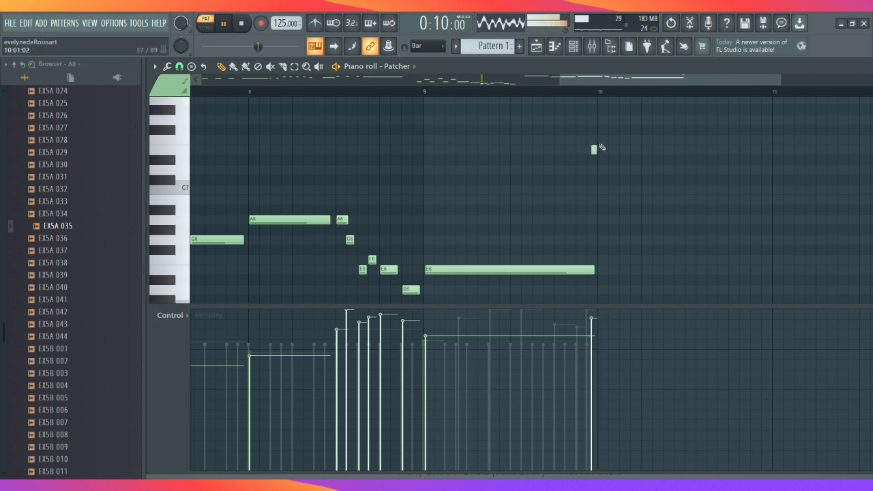
pyautogui.click(600, 140)
pyautogui.click(610, 139)
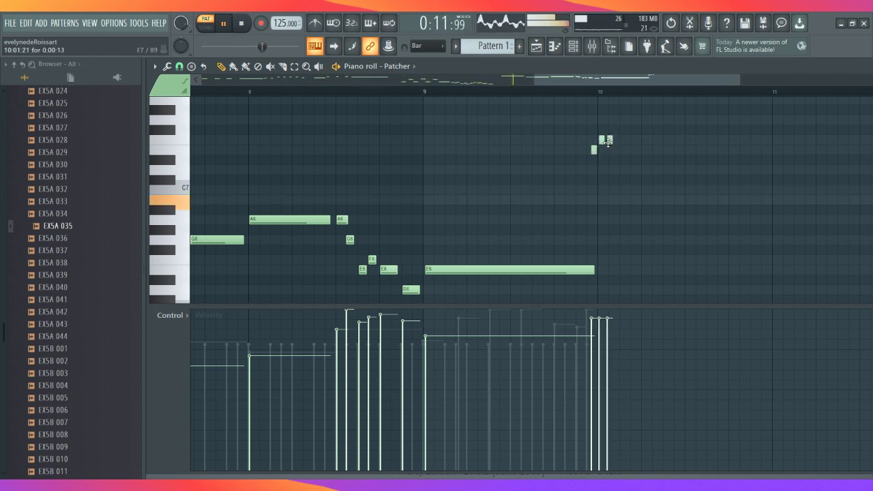
# Add a G7 note after the short F7 notes and size it to about one and a half beats, ending at the middle of bar 10
pyautogui.click(622, 120)
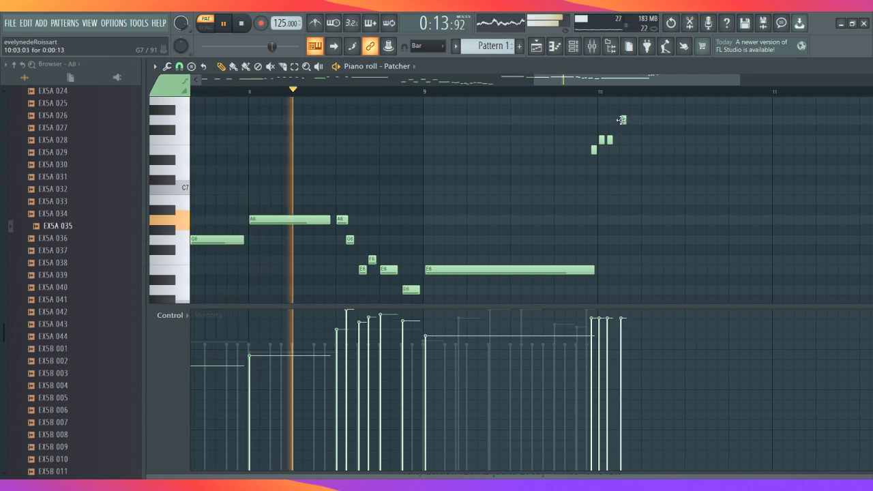
pyautogui.moveTo(626, 120); pyautogui.dragTo(772, 129)
pyautogui.scroll(4, 746, 169)
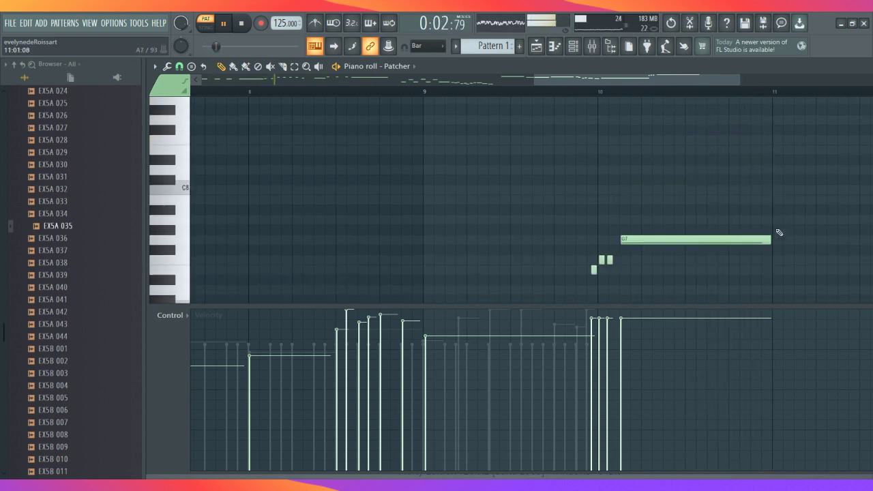
pyautogui.moveTo(744, 244); pyautogui.dragTo(685, 251)
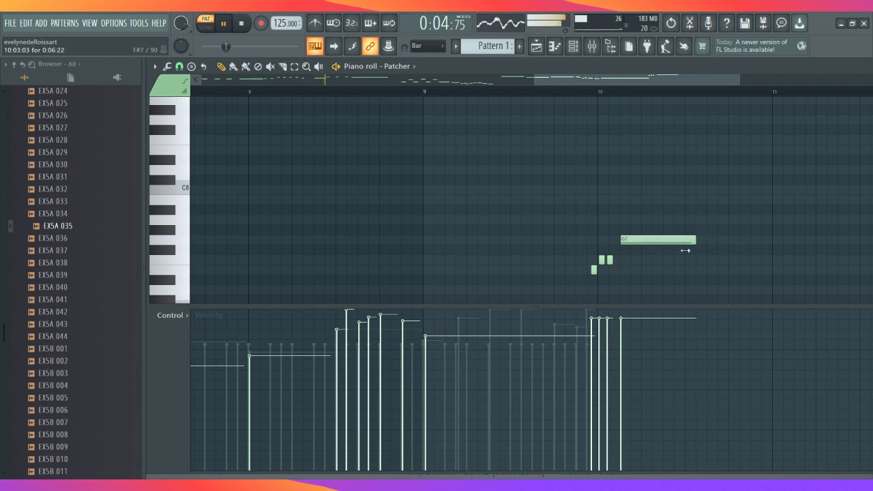
# Stack B7 and D8 notes at the middle of bar 10 and shorten both to about one beat
pyautogui.click(688, 199)
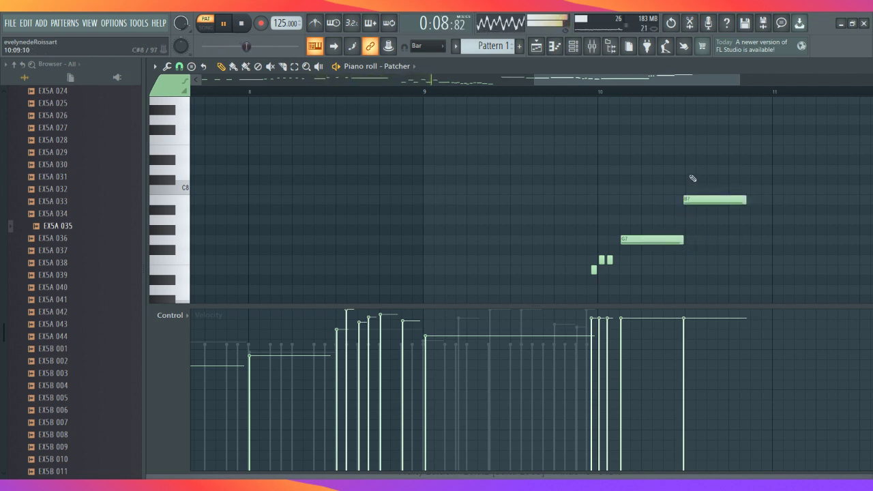
pyautogui.click(688, 170)
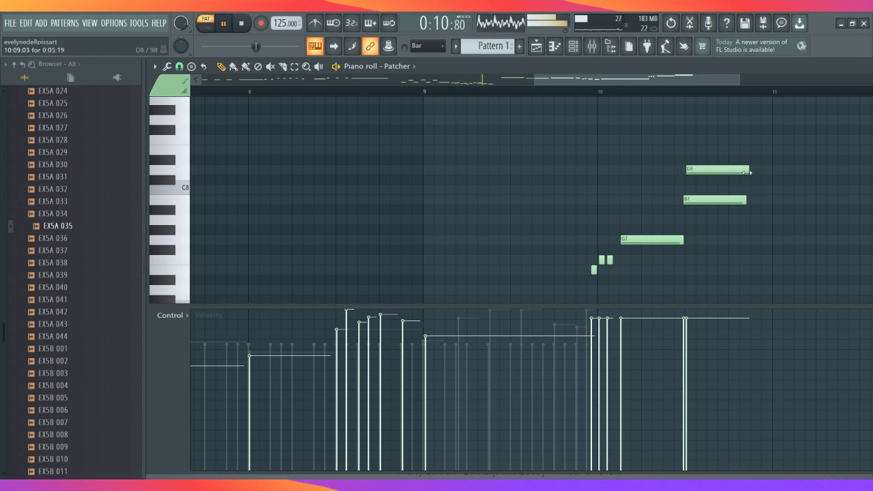
pyautogui.moveTo(771, 174); pyautogui.dragTo(727, 197)
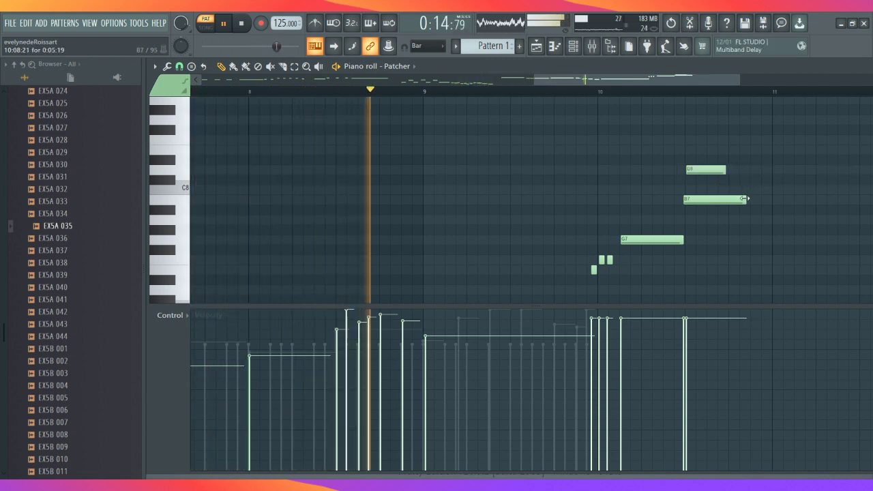
# Add a C8 note on the last beat of bar 10 and a one-beat E8 note at the start of bar 11
pyautogui.click(733, 190)
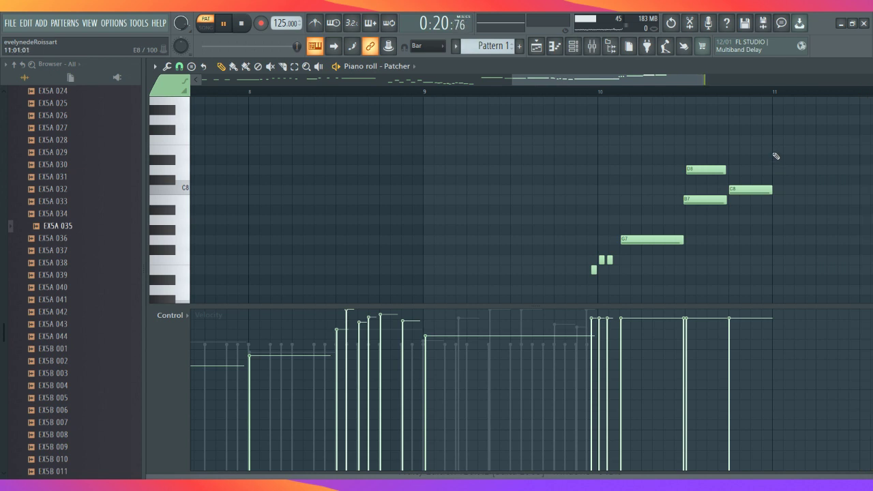
pyautogui.click(807, 150)
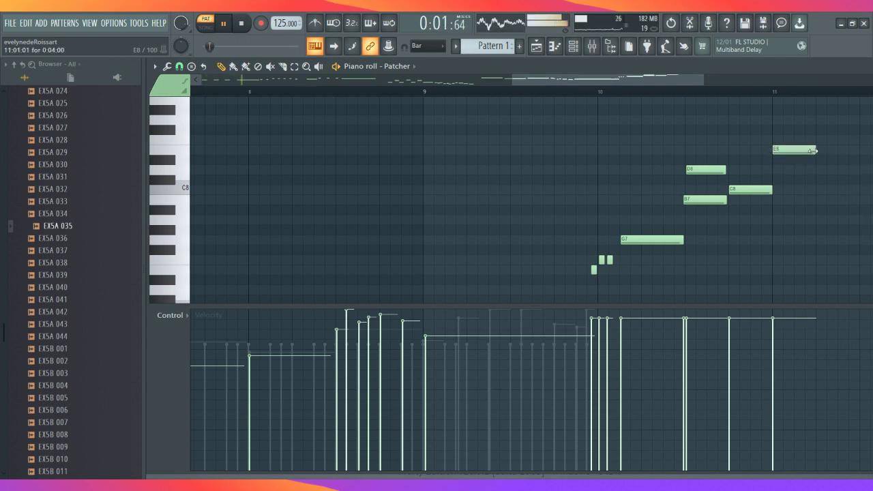
# Shorten the E8 note at the start of bar 11 and follow it with short G8, F8, D8, C8 and G7 notes
pyautogui.click(786, 121)
pyautogui.click(796, 140)
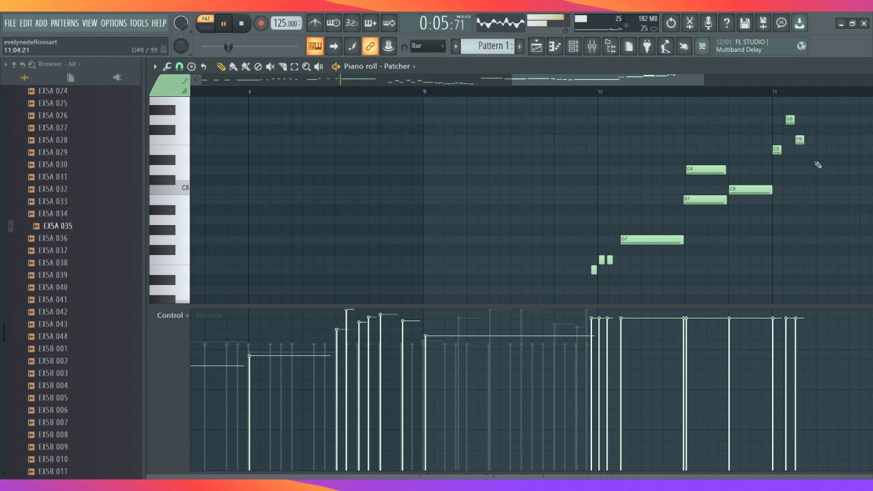
pyautogui.click(806, 170)
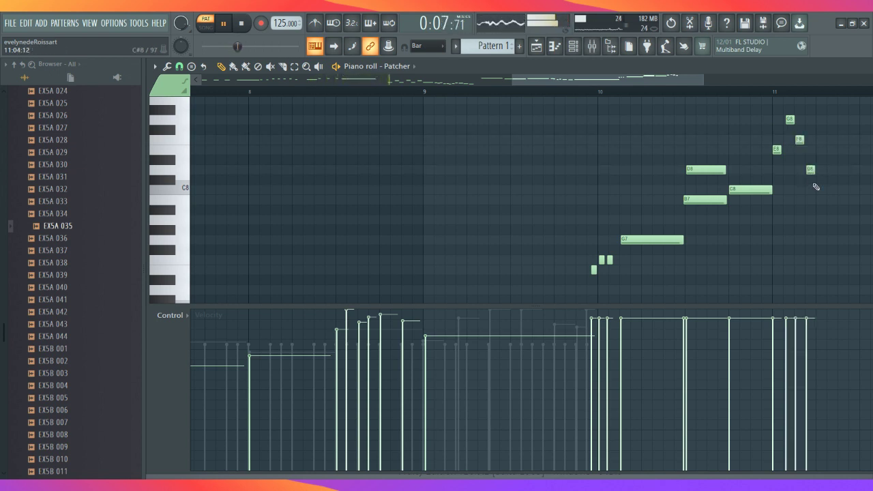
pyautogui.click(818, 190)
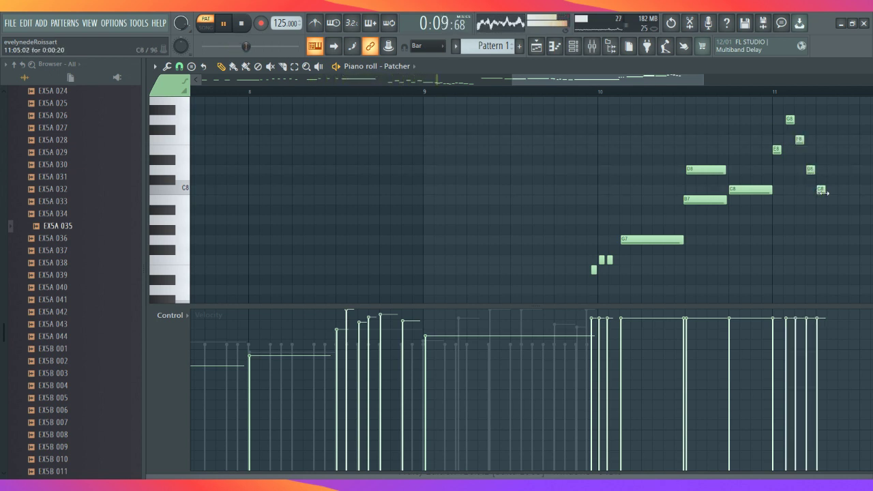
pyautogui.click(839, 239)
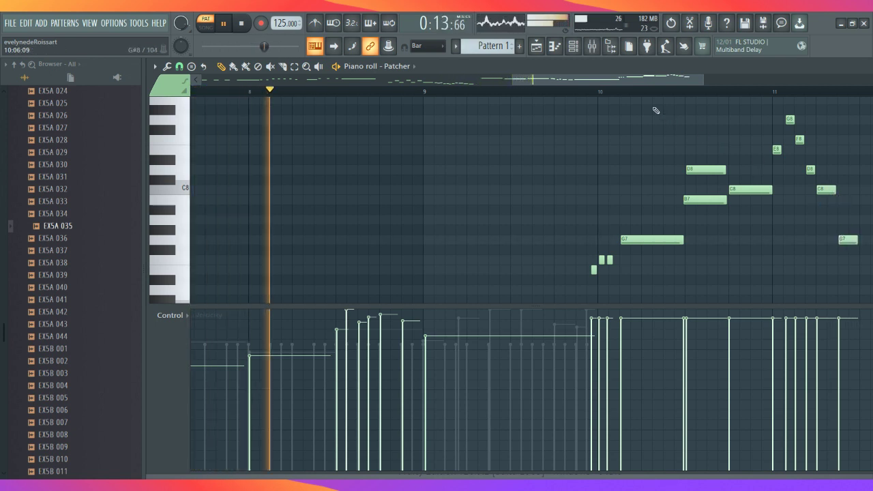
# Add an E7 note of about two beats after the short G7, filling the second half of bar 11
pyautogui.moveTo(625, 80); pyautogui.dragTo(702, 87)
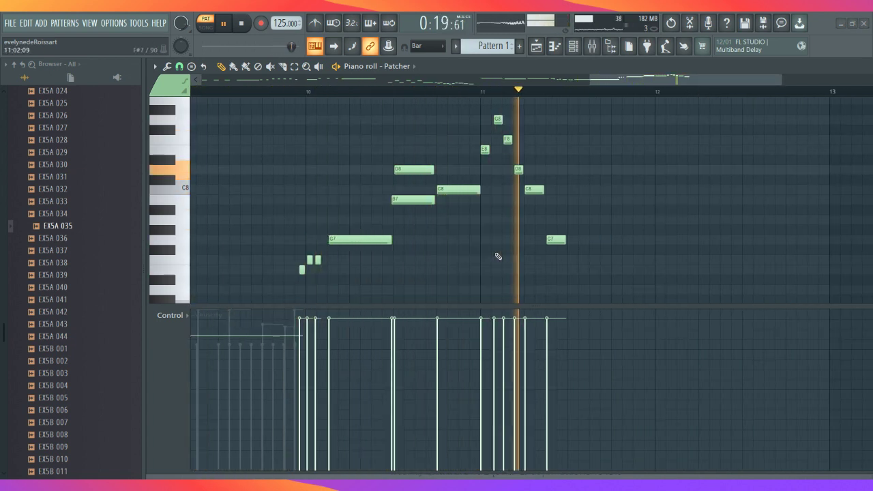
pyautogui.click(545, 251)
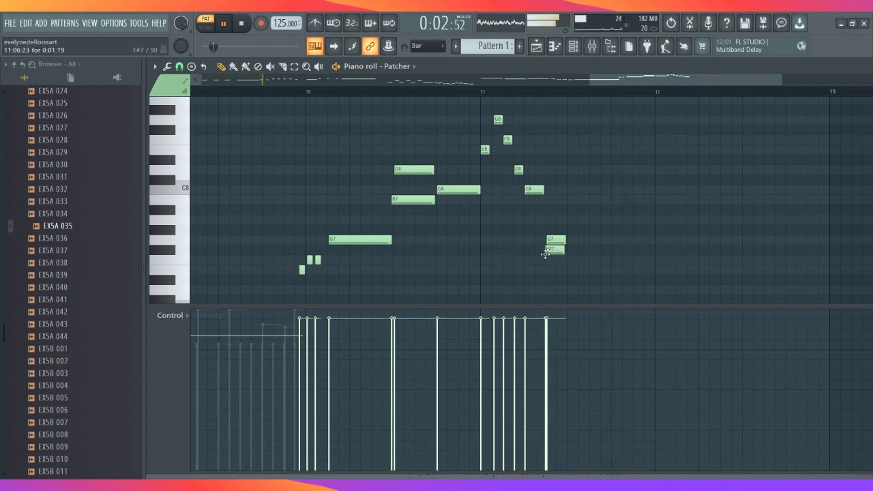
pyautogui.moveTo(551, 252); pyautogui.dragTo(632, 276)
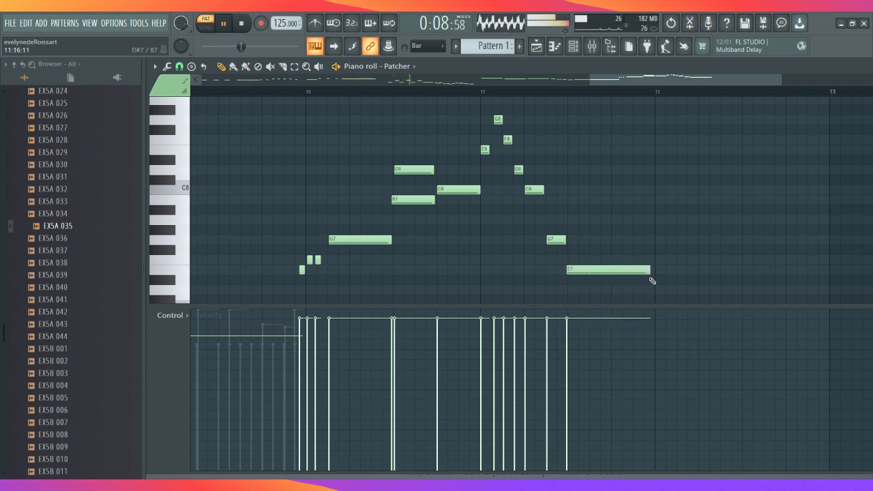
# Fill bar 12 with E6 and D6 notes of about two beats each and lower the velocities from mid-bar 10 onward
pyautogui.scroll(-6, 652, 281)
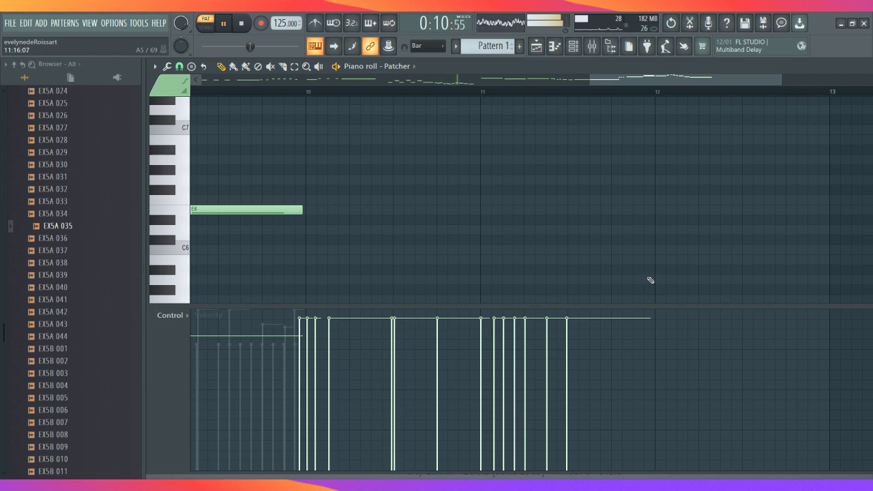
pyautogui.click(659, 209)
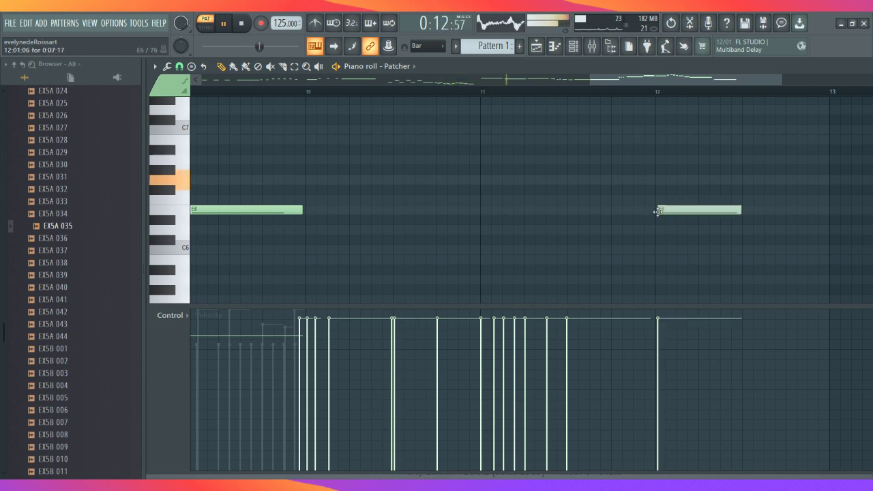
pyautogui.click(744, 231)
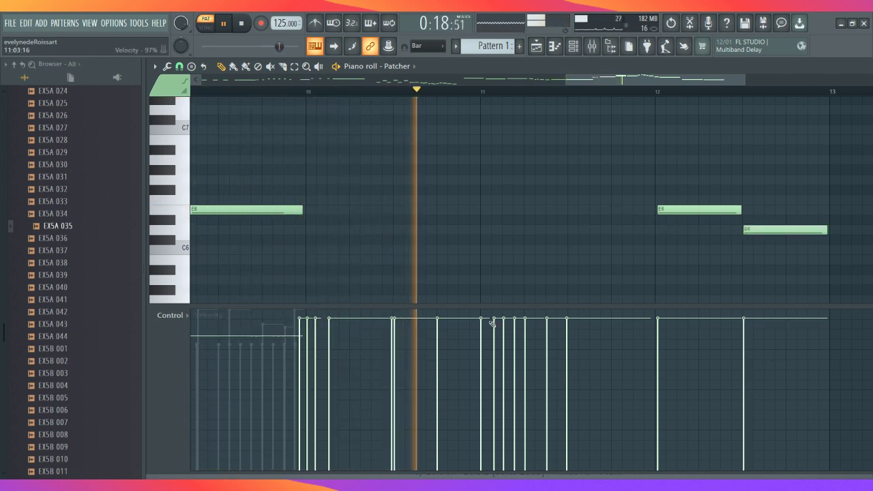
pyautogui.moveTo(400, 337)
pyautogui.mouseDown()
pyautogui.moveTo(608, 396)
pyautogui.moveTo(793, 349)
pyautogui.mouseUp()
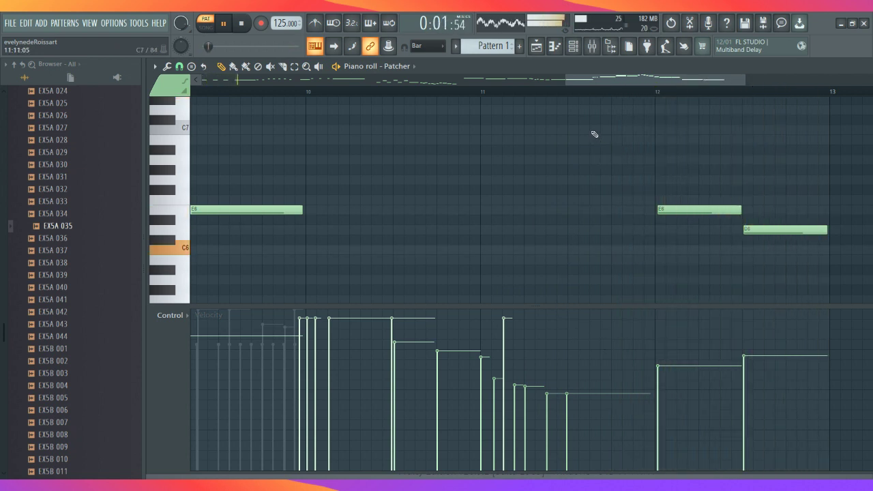
# Switch to Patcher #2's piano roll and add a C5 note of about two beats at the start of bar 10
pyautogui.click(573, 48)
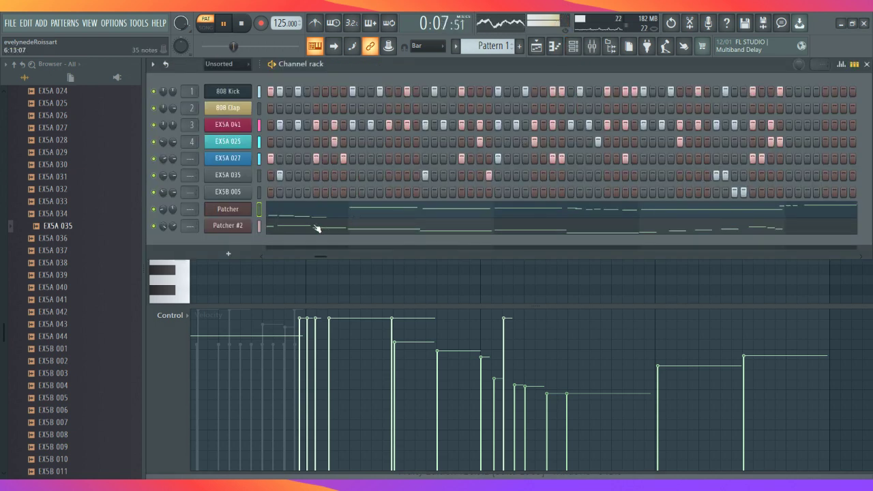
pyautogui.click(227, 226)
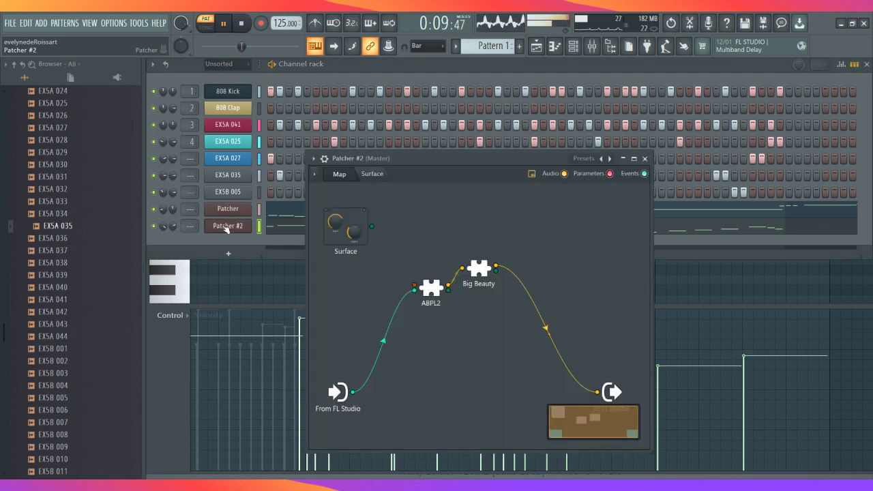
pyautogui.click(555, 46)
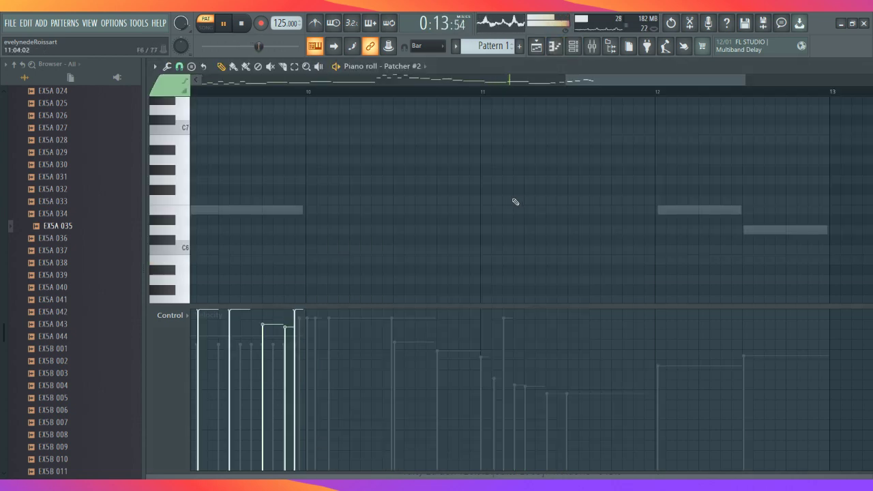
pyautogui.scroll(6, 510, 199)
pyautogui.scroll(-4, 506, 199)
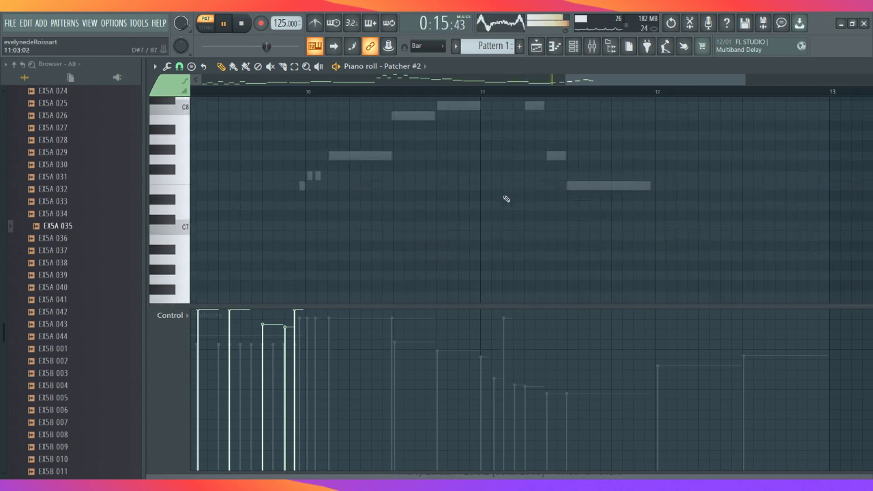
pyautogui.scroll(-6, 450, 207)
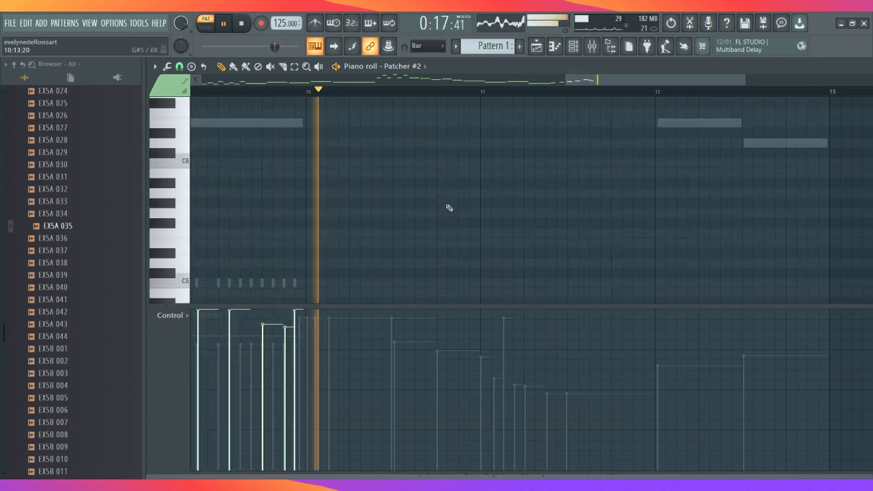
pyautogui.click(309, 249)
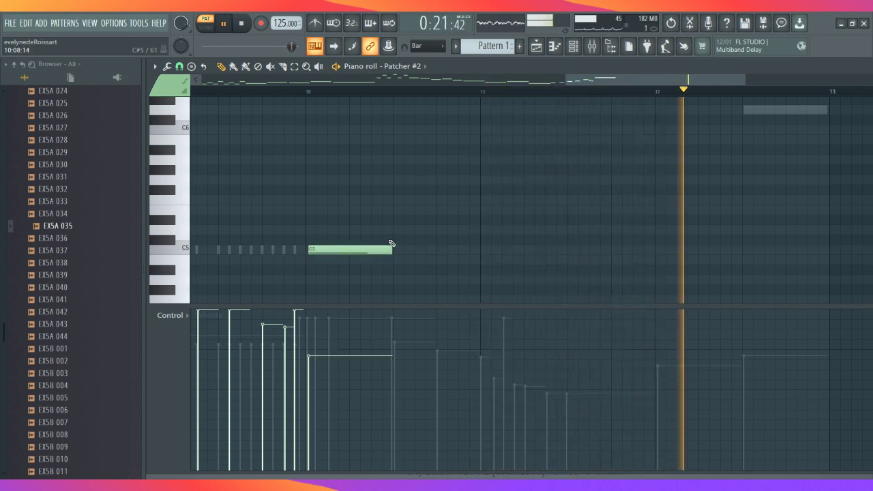
# Add a D5 note of about two beats at the middle of bar 10 and a one-beat E5 note starting bar 11
pyautogui.scroll(10, 389, 243)
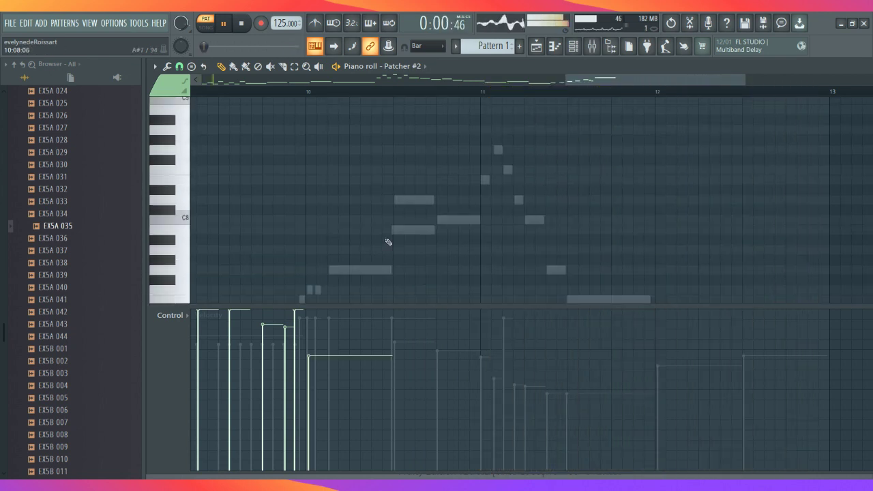
pyautogui.scroll(-7, 386, 242)
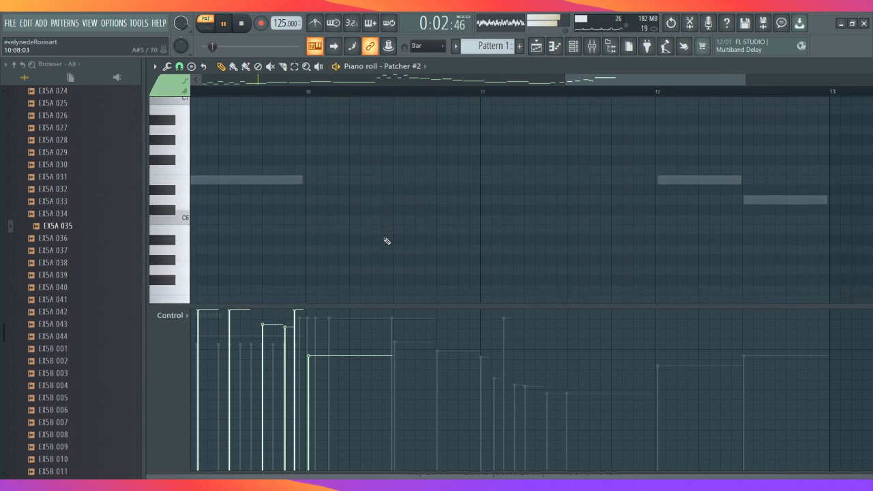
pyautogui.scroll(-2, 386, 241)
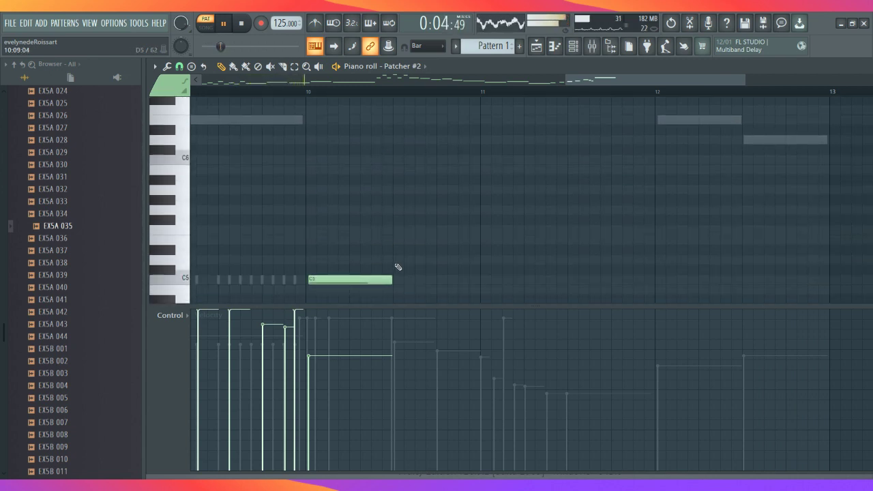
pyautogui.click(398, 267)
pyautogui.scroll(9, 396, 256)
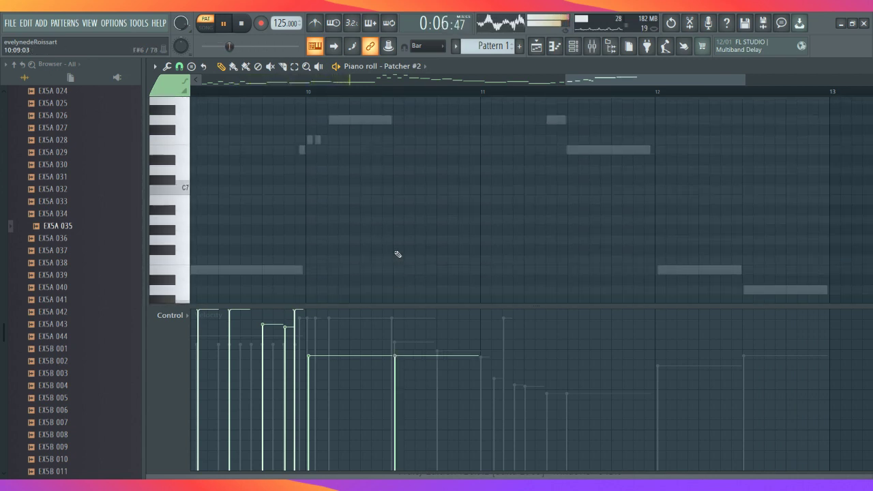
pyautogui.scroll(1, 398, 255)
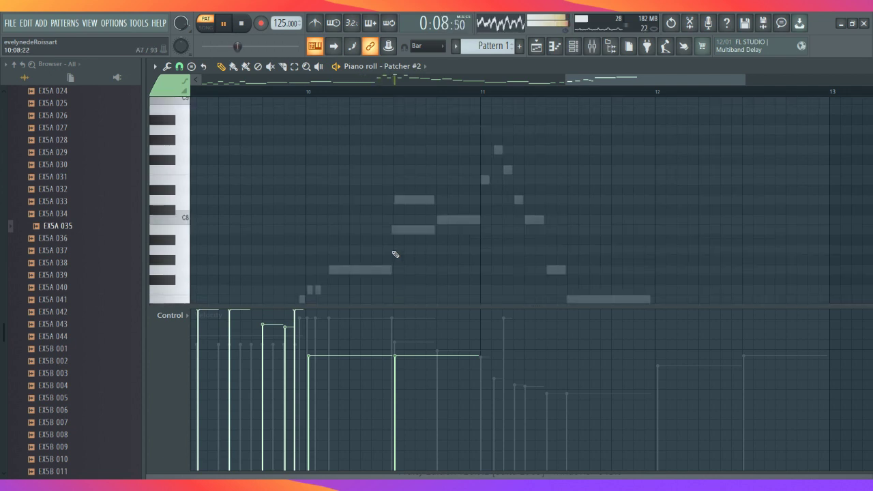
pyautogui.scroll(-11, 395, 255)
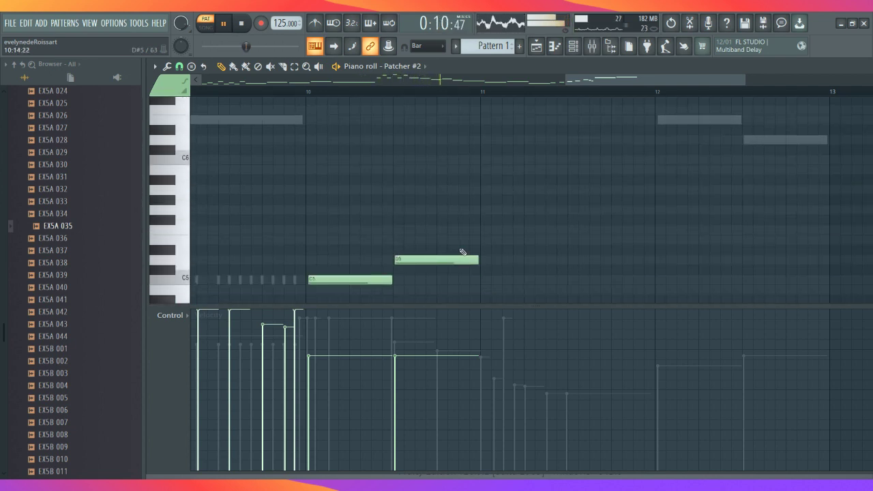
pyautogui.click(480, 240)
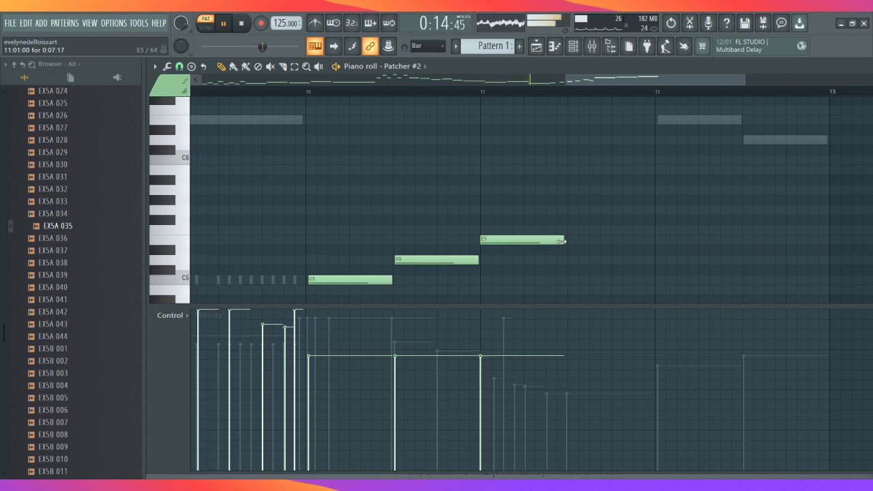
pyautogui.moveTo(554, 240); pyautogui.dragTo(521, 240)
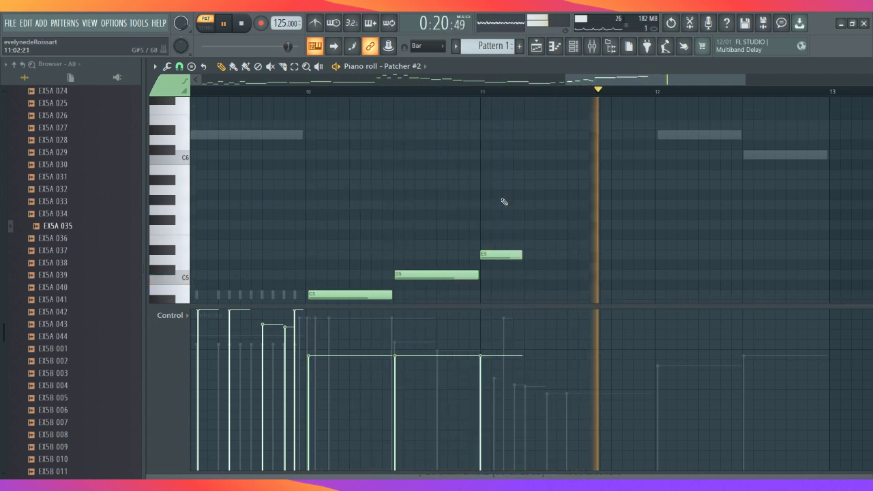
# Add a one-beat C5 note on beat 2 of bar 11 and an E5 note of about two beats in its second half
pyautogui.scroll(10, 503, 201)
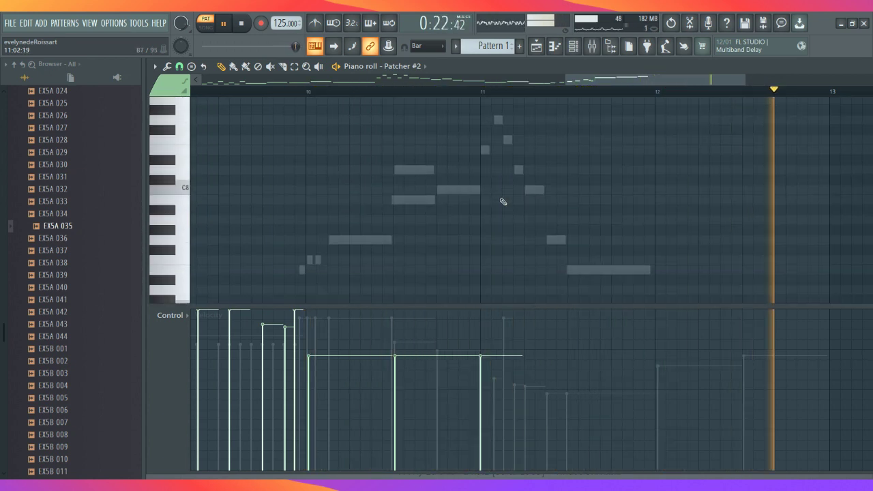
pyautogui.scroll(-8, 503, 202)
pyautogui.scroll(-6, 503, 201)
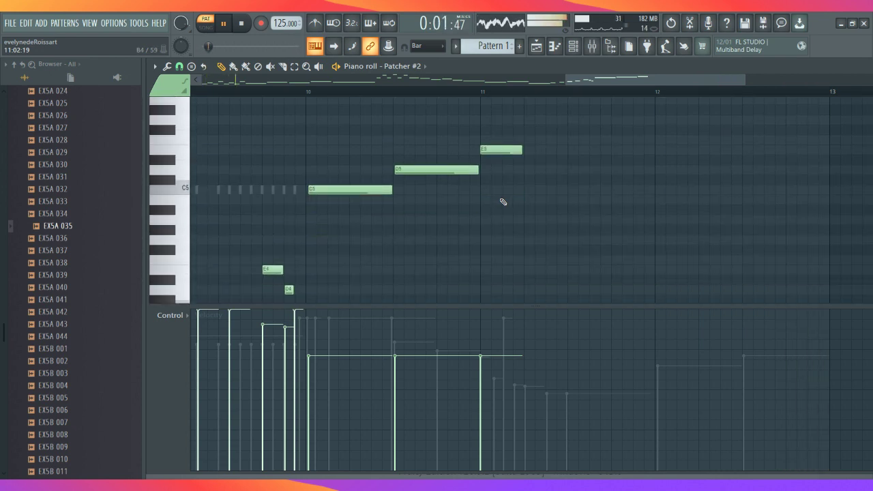
pyautogui.click(523, 187)
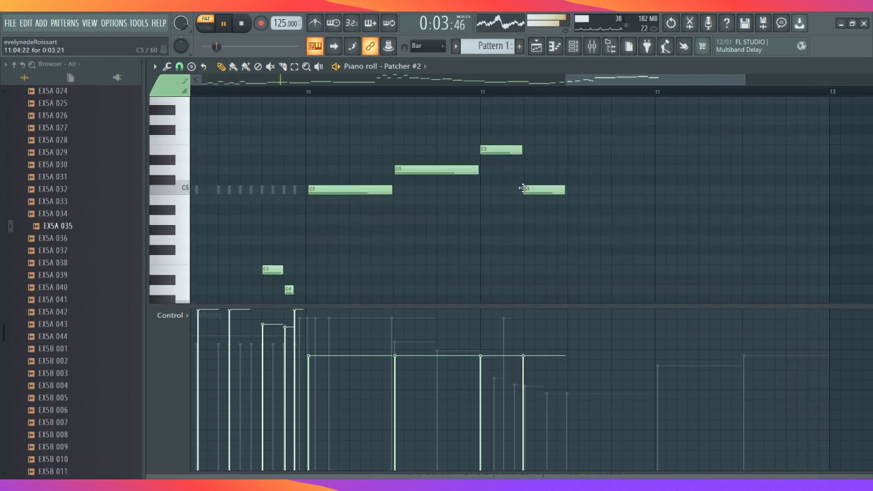
pyautogui.scroll(10, 525, 191)
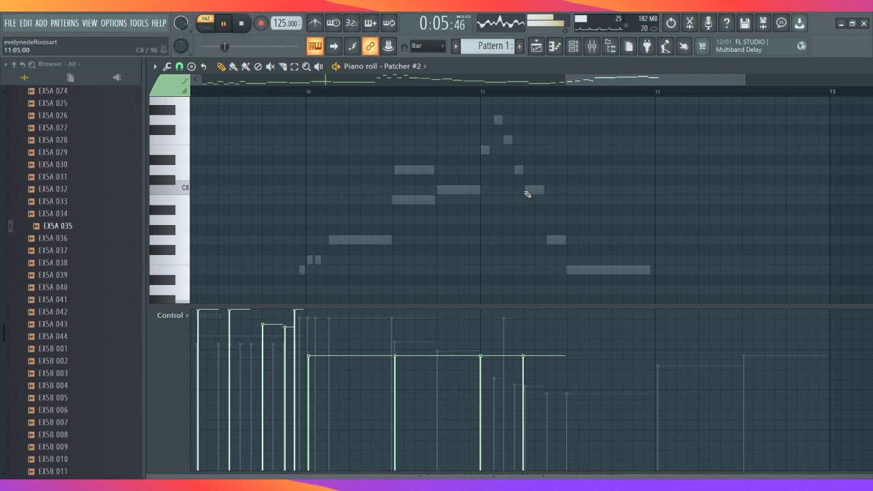
pyautogui.scroll(-10, 527, 195)
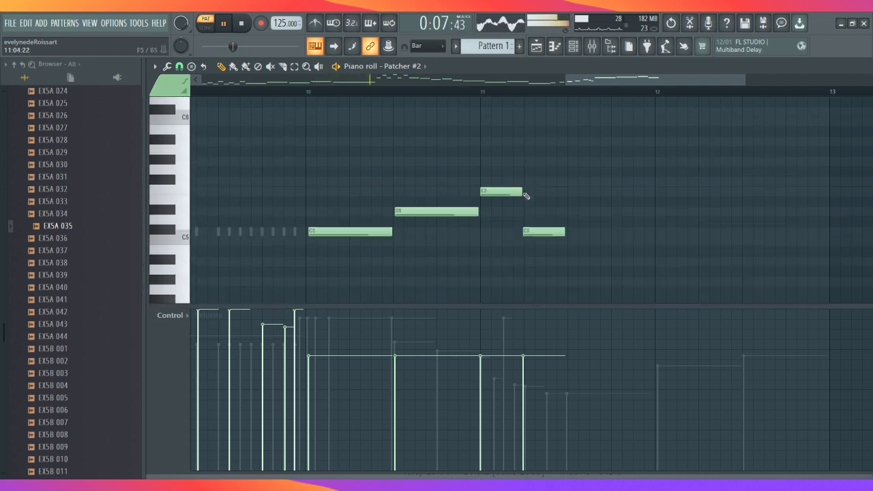
pyautogui.click(571, 180)
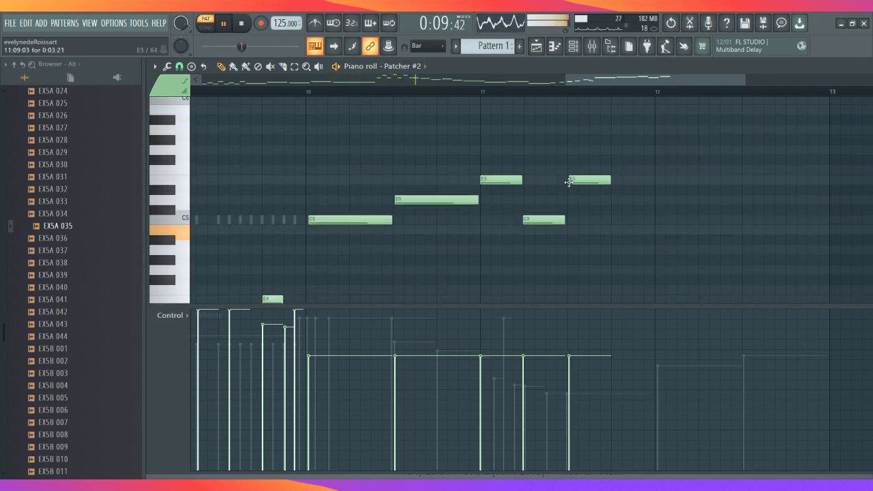
pyautogui.moveTo(610, 180); pyautogui.dragTo(634, 182)
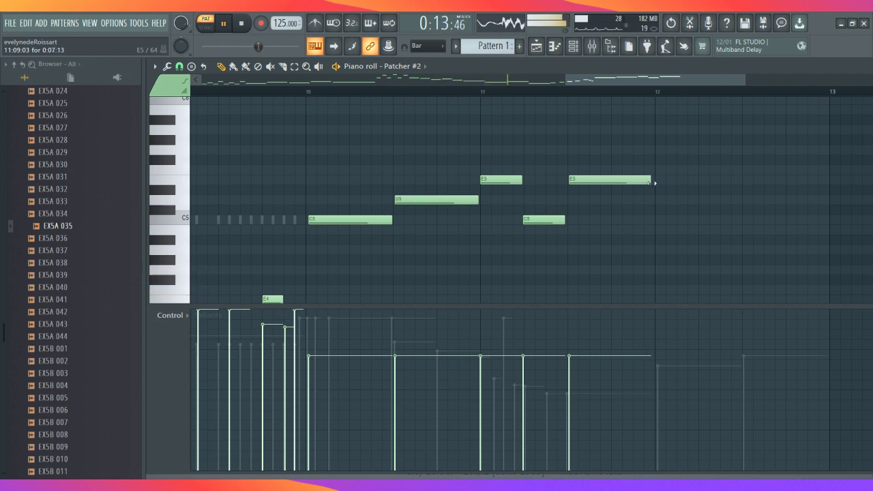
pyautogui.scroll(7, 570, 191)
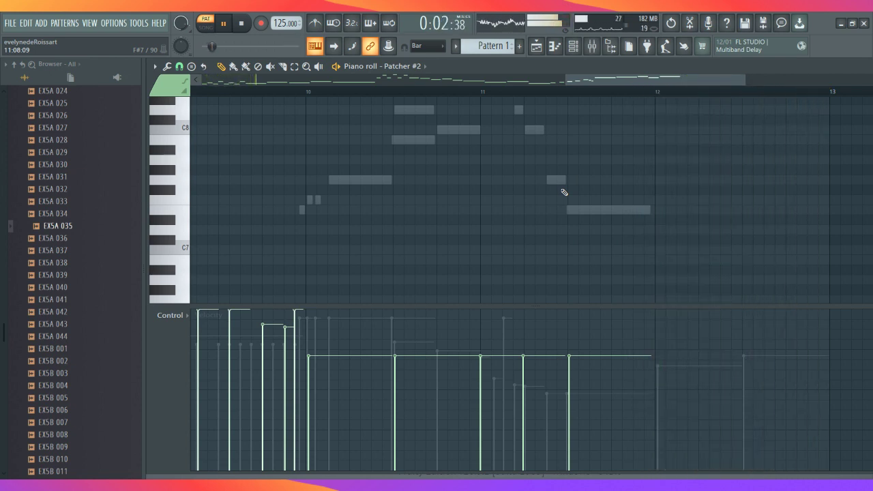
pyautogui.scroll(-1, 565, 193)
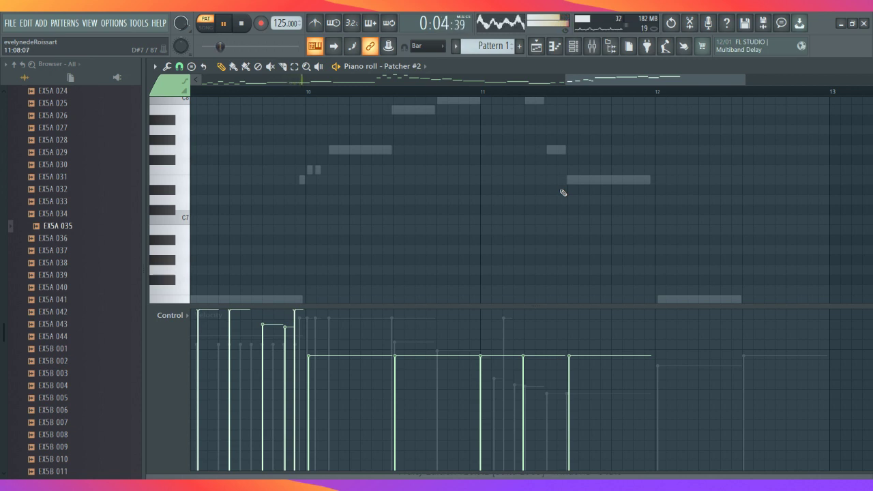
pyautogui.scroll(-2, 562, 192)
pyautogui.scroll(-2, 562, 193)
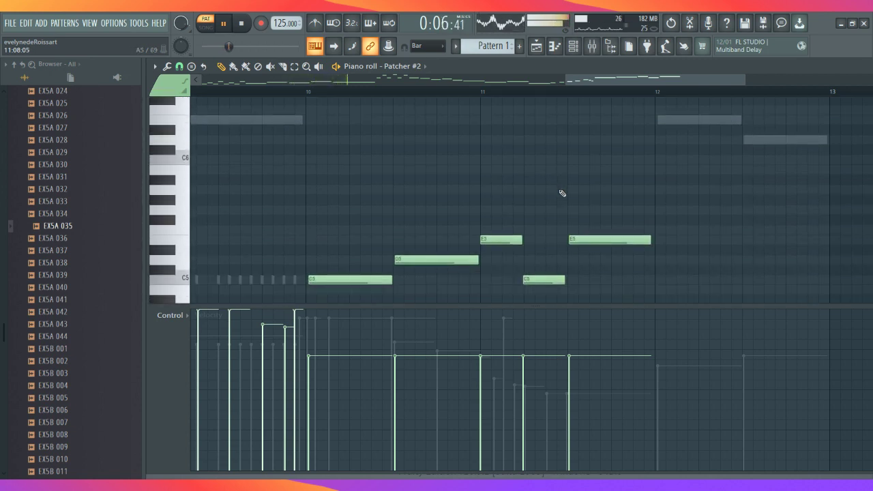
# Fill bar 12 with two E5 notes followed by two D5 notes, each a little under one beat long
pyautogui.click(656, 239)
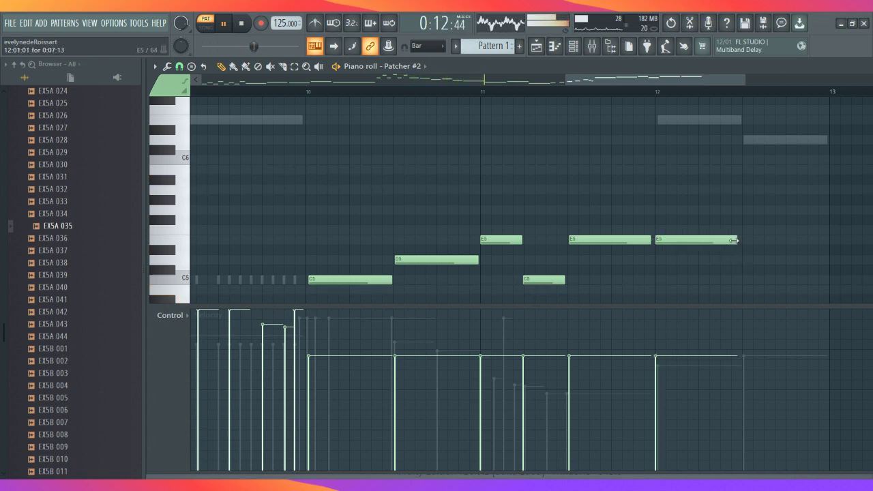
pyautogui.moveTo(736, 240); pyautogui.dragTo(687, 244)
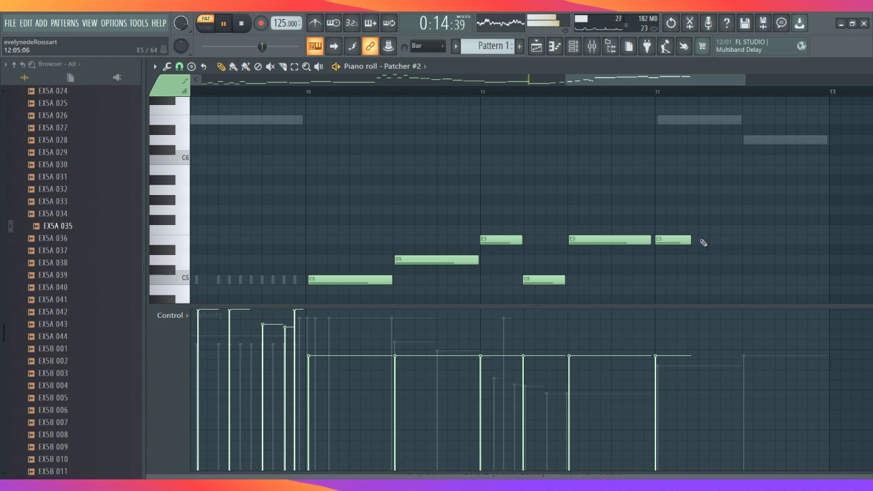
pyautogui.click(702, 240)
pyautogui.click(746, 259)
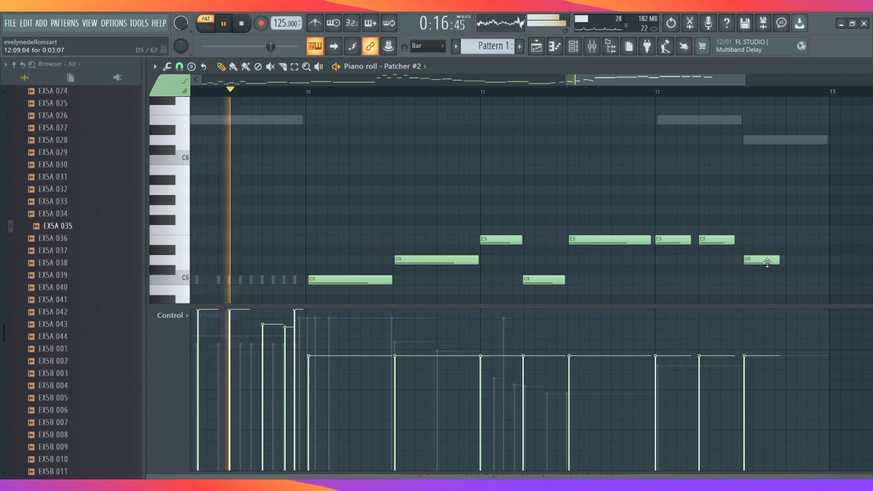
pyautogui.click(788, 259)
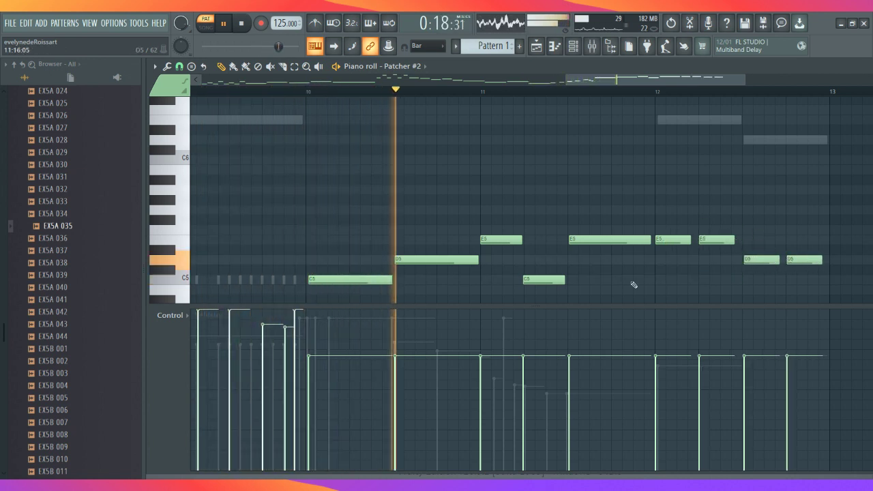
# Raise Patcher #2's note velocities from mid-bar 10 through bar 12, and close its piano roll and plugin window
pyautogui.moveTo(396, 335)
pyautogui.mouseDown()
pyautogui.moveTo(552, 314)
pyautogui.moveTo(760, 341)
pyautogui.moveTo(694, 337)
pyautogui.mouseUp()
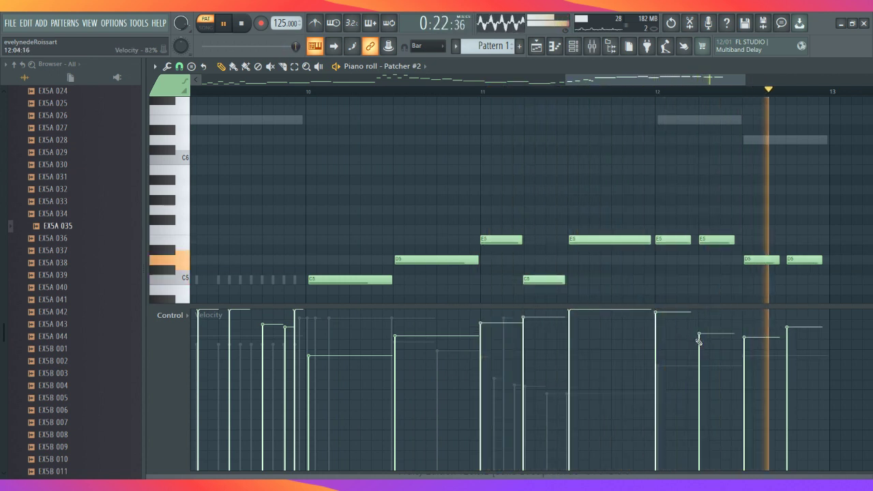
pyautogui.press('space')
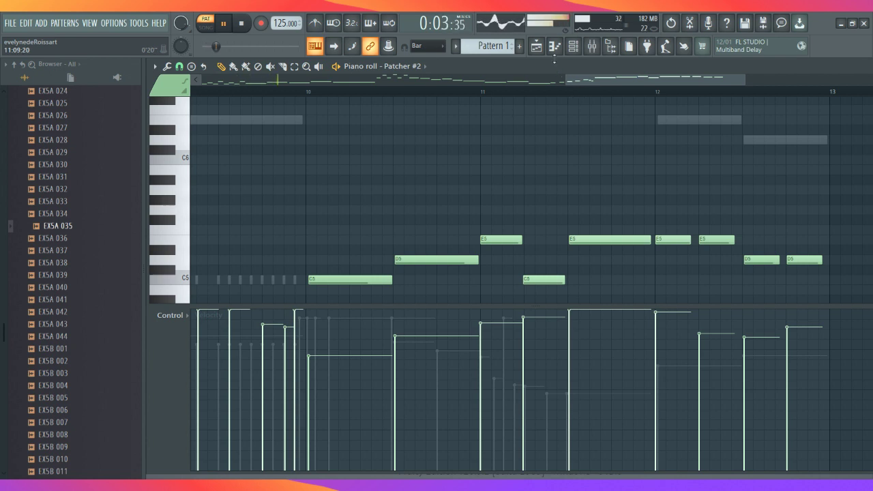
pyautogui.click(555, 46)
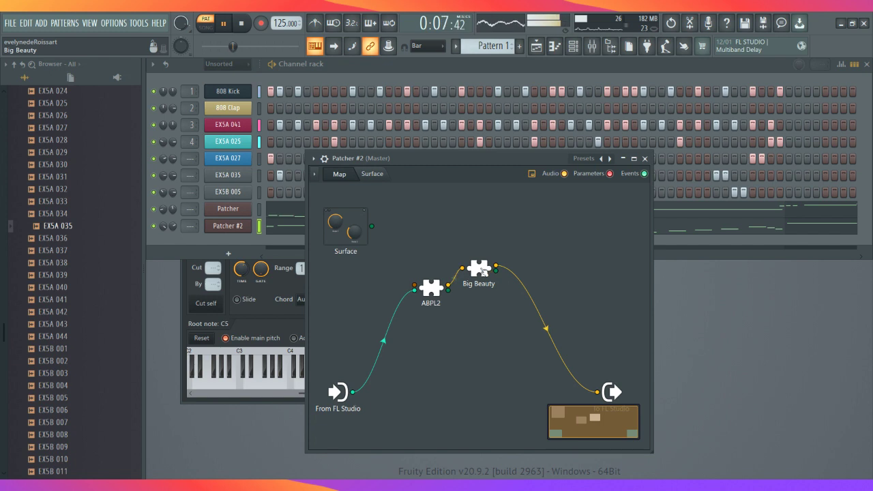
pyautogui.click(645, 159)
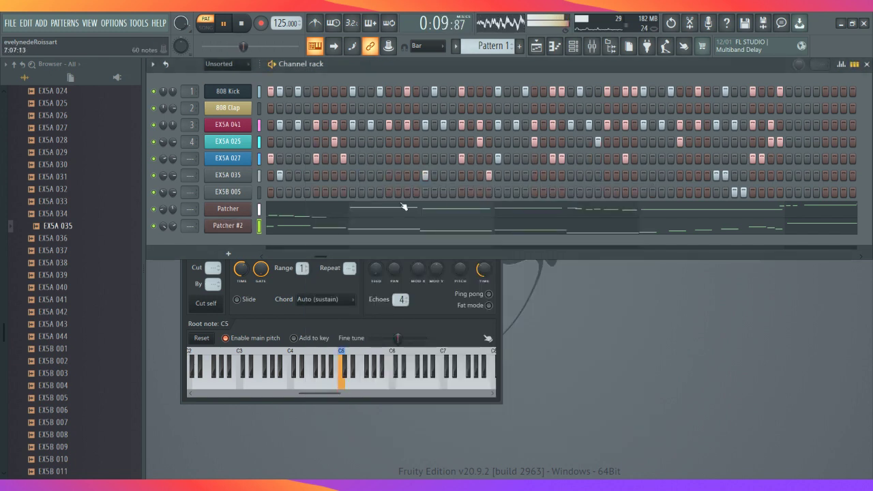
# In the first Patcher, replace FL Slayer with LABS and route LABS through Face Bender_2 to the audio output
pyautogui.click(240, 212)
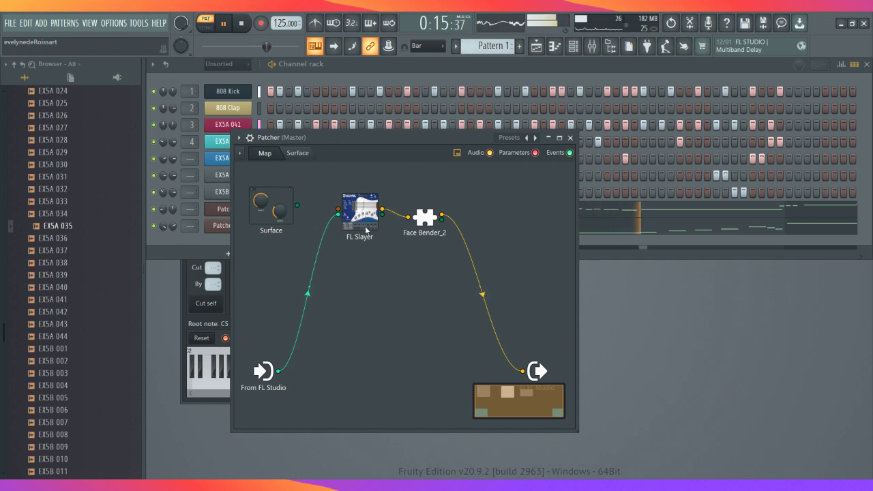
pyautogui.press('Delete')
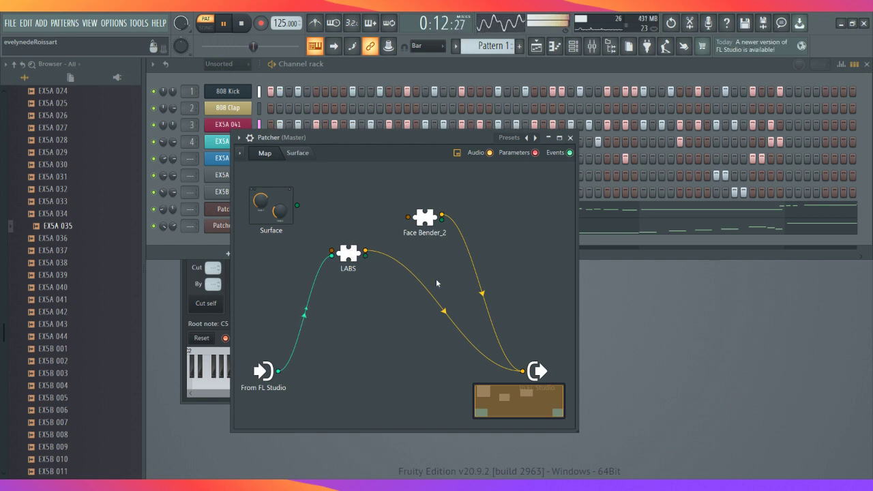
pyautogui.rightClick(522, 372)
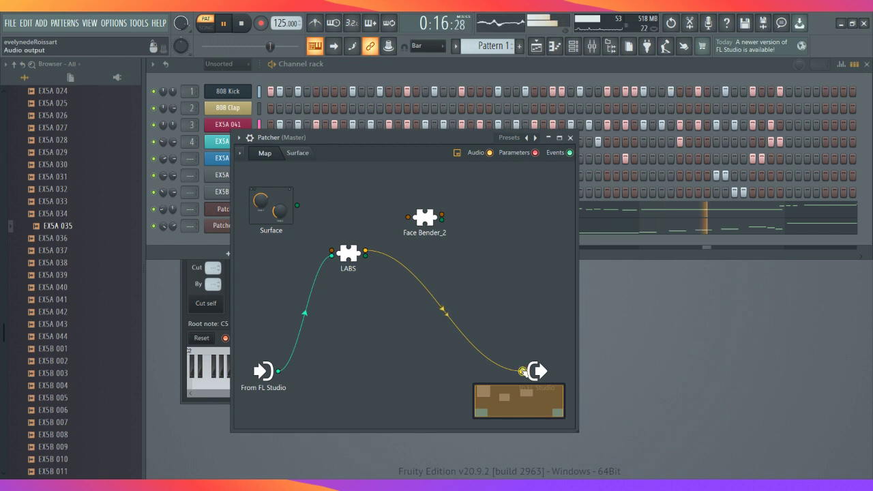
pyautogui.moveTo(523, 372); pyautogui.dragTo(408, 217)
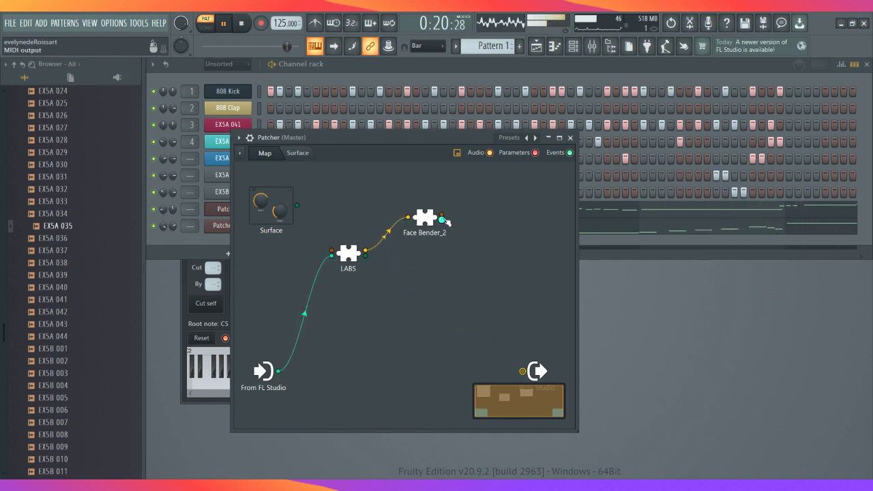
pyautogui.moveTo(444, 217); pyautogui.dragTo(522, 371)
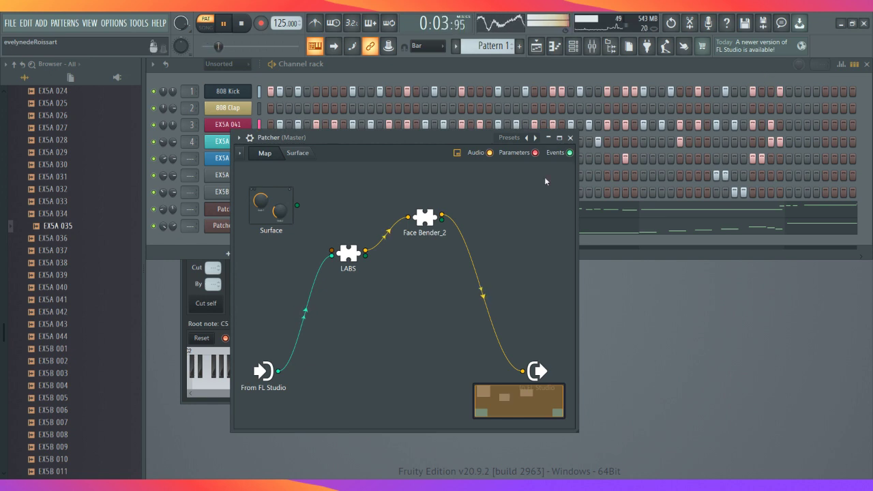
pyautogui.click(571, 138)
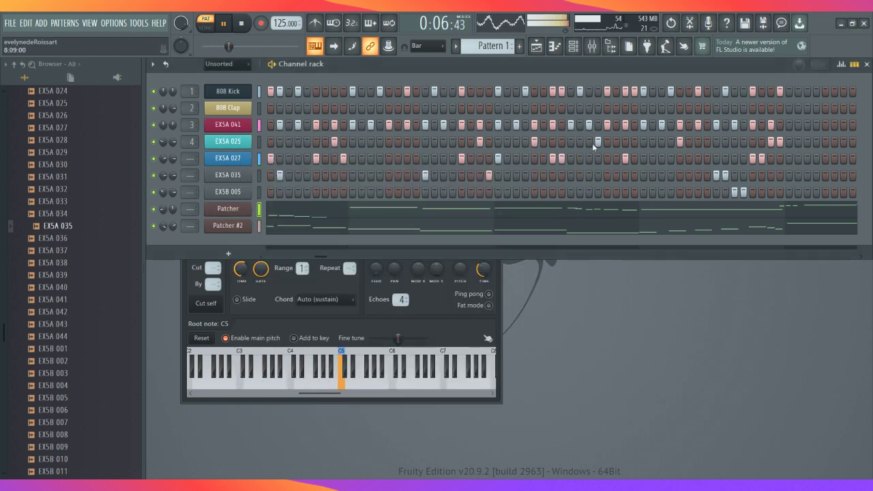
# Start bar 10's drums with 808 Kick on step 1, EX5A 027 on steps 1 and 2, and EX5A 035 on steps 3 and 4
pyautogui.click(788, 90)
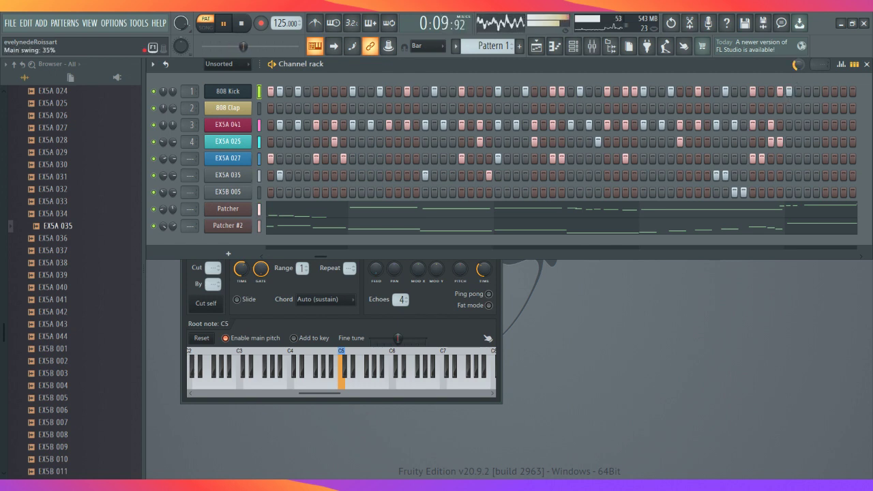
pyautogui.click(789, 155)
pyautogui.click(800, 157)
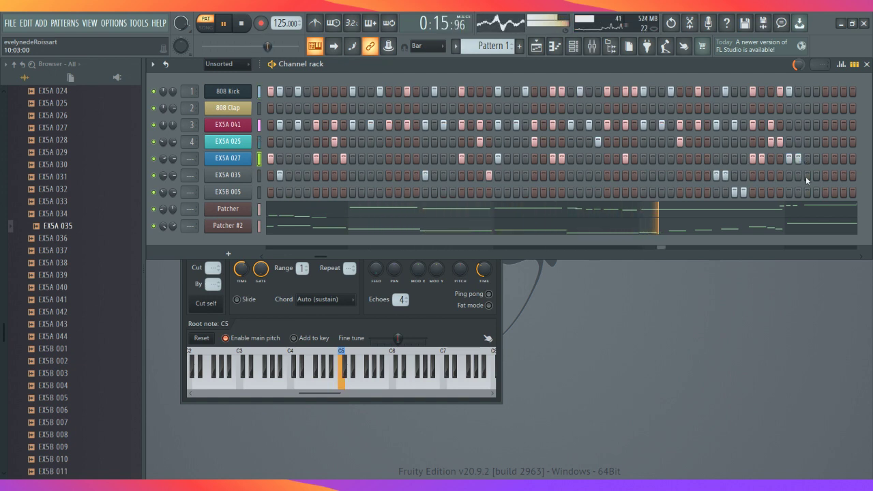
pyautogui.click(807, 175)
pyautogui.click(816, 175)
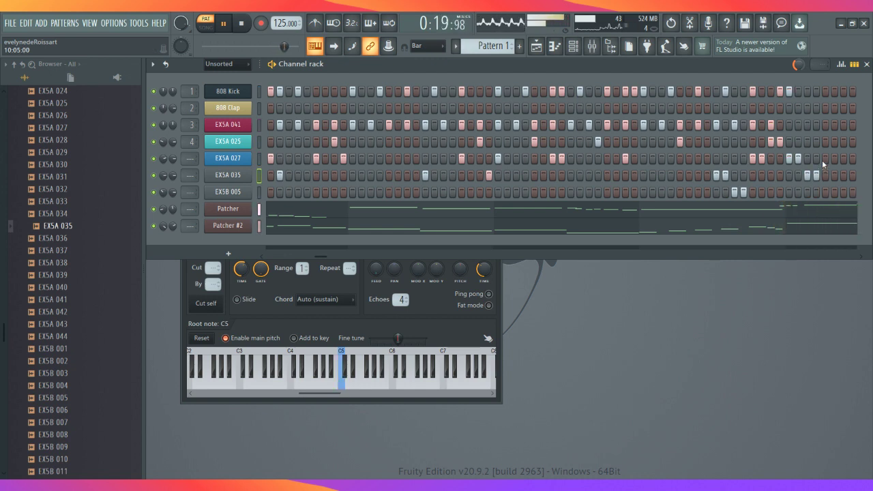
# On bar 10, add 808 Kick, EX5A 025 and EX5B 005 hits on step 5, EX5A 027 on step 8, and EX5A 025 on steps 11 and 14
pyautogui.click(825, 142)
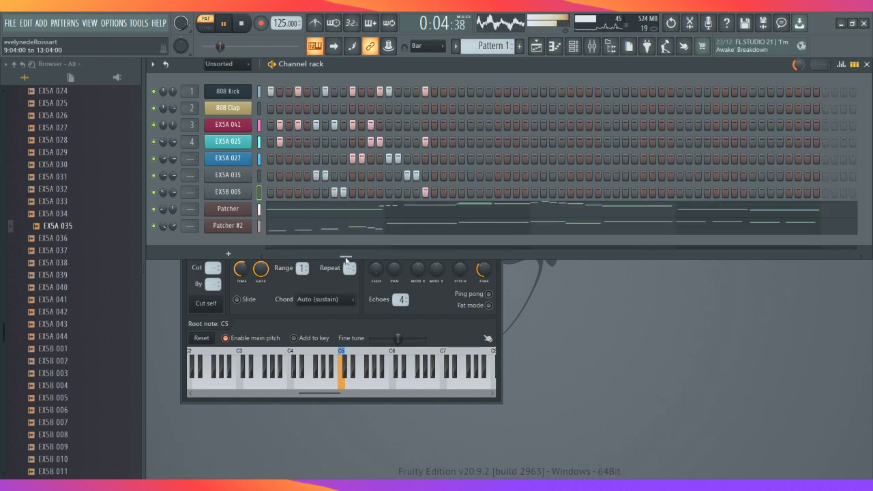
pyautogui.click(333, 158)
pyautogui.click(361, 142)
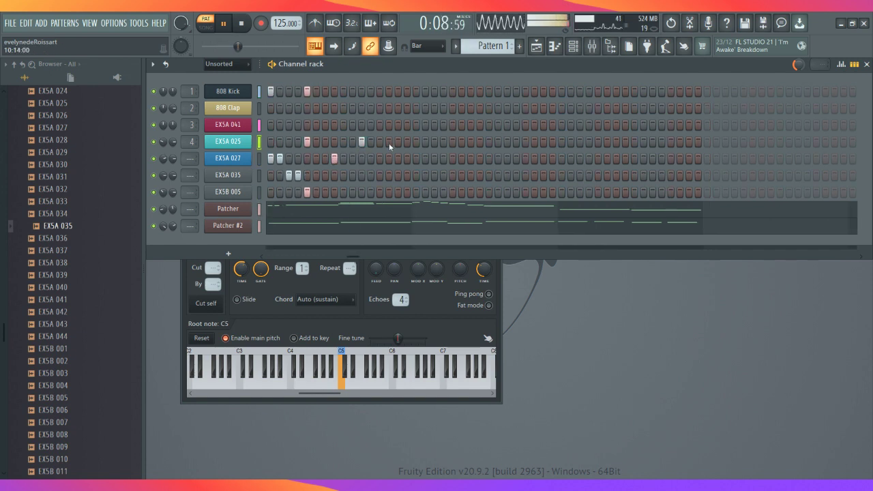
# In bar 11, add EX5A 027, EX5B 005 and 808 Kick hits on step 1, plus 808 Kick and EX5B 005 hits on step 4
pyautogui.click(416, 158)
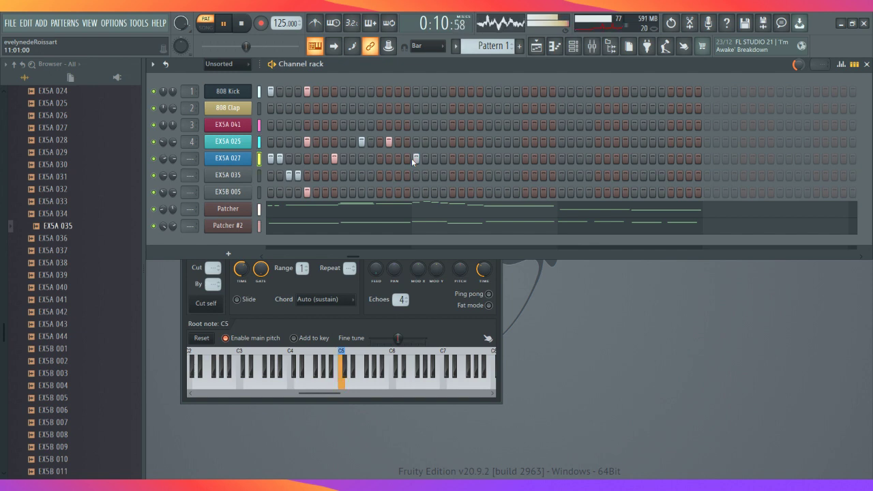
pyautogui.click(415, 191)
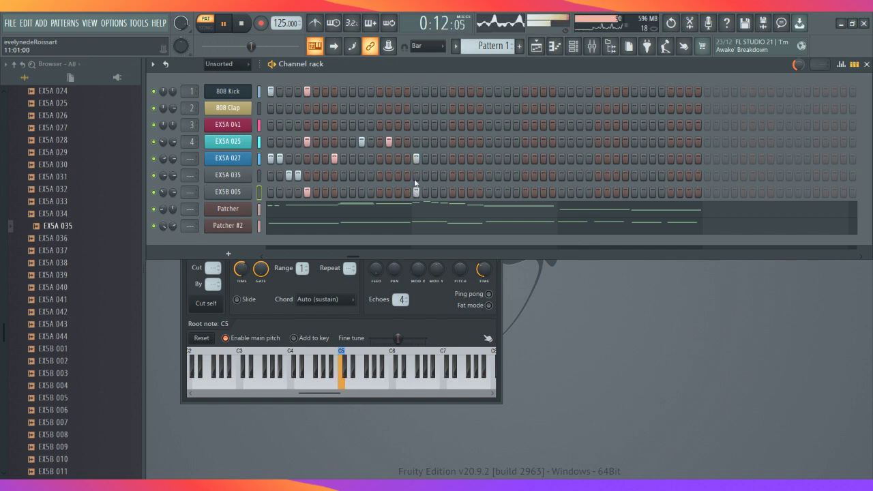
pyautogui.click(417, 92)
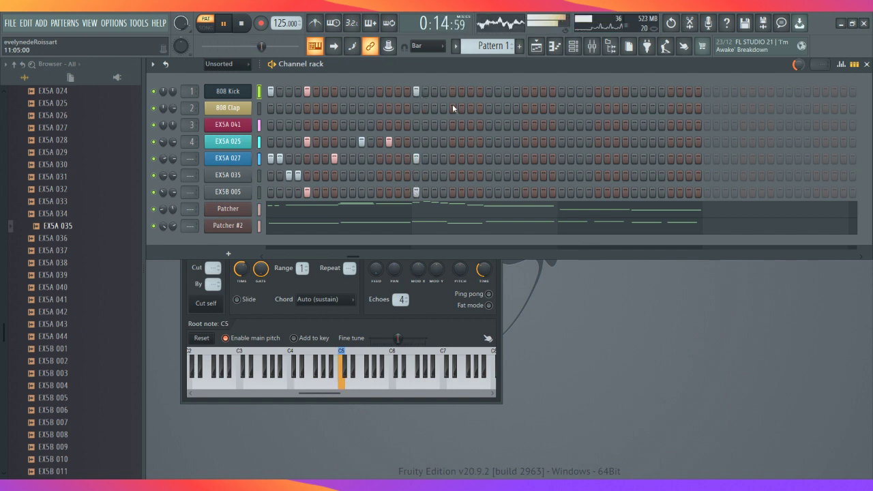
pyautogui.click(444, 92)
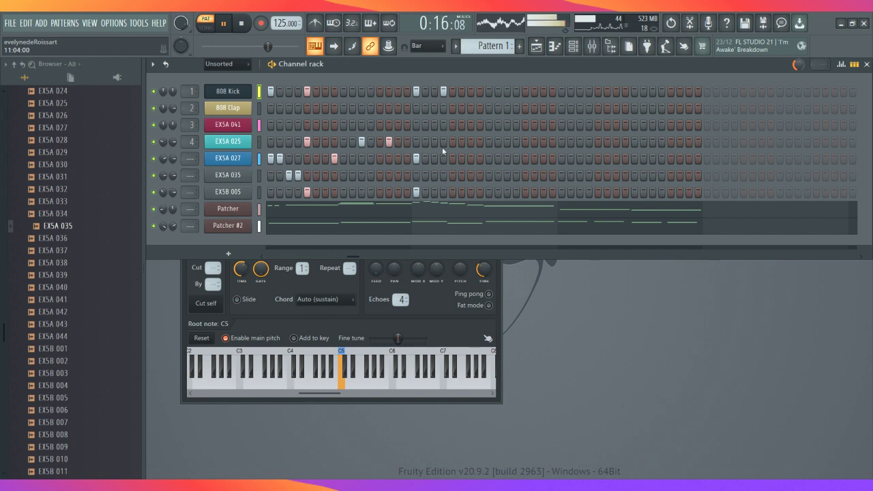
pyautogui.click(443, 191)
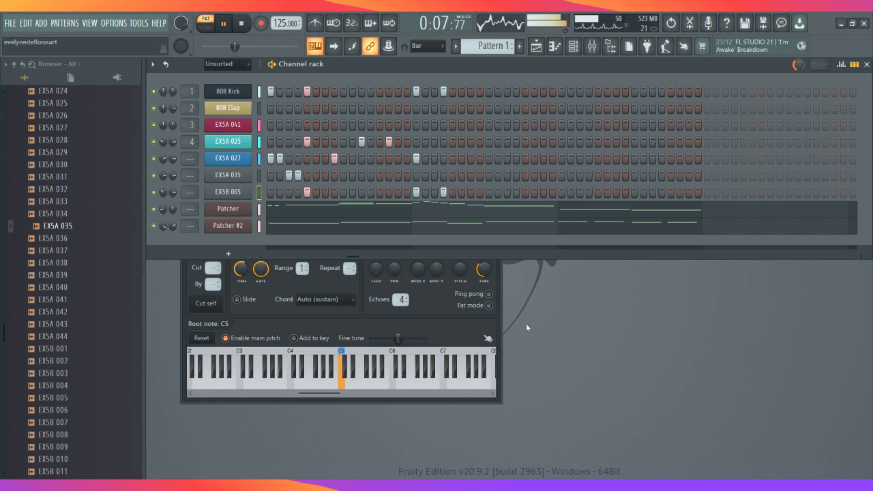
# In the first Patcher's piano roll, add C6 notes of about three steps at the start of bars 13, 14 and 15
pyautogui.click(236, 207)
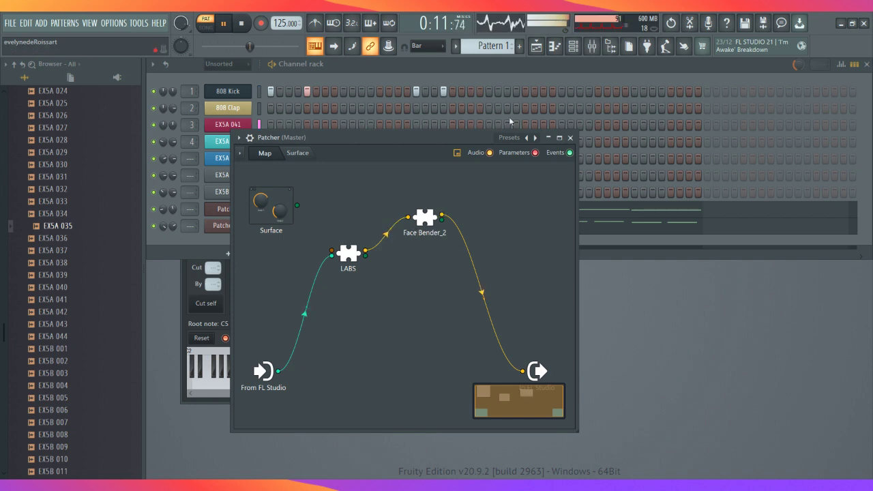
pyautogui.press('F7')
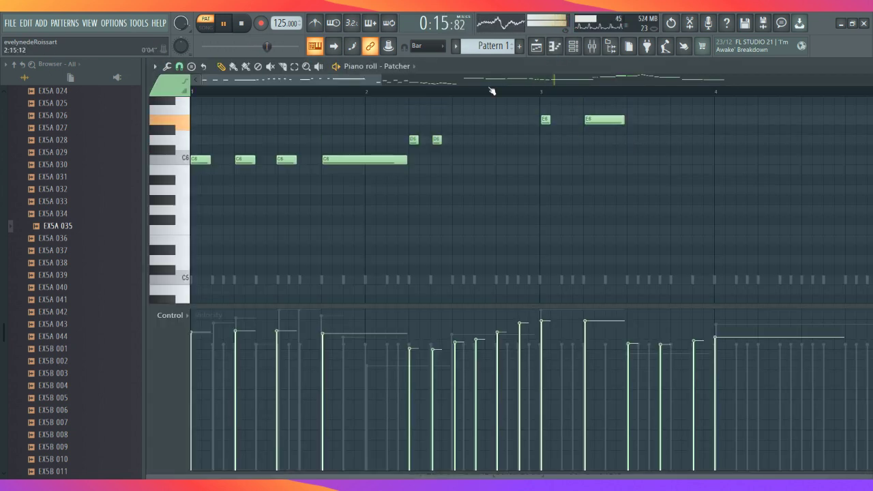
pyautogui.moveTo(357, 80); pyautogui.dragTo(716, 96)
pyautogui.click(794, 161)
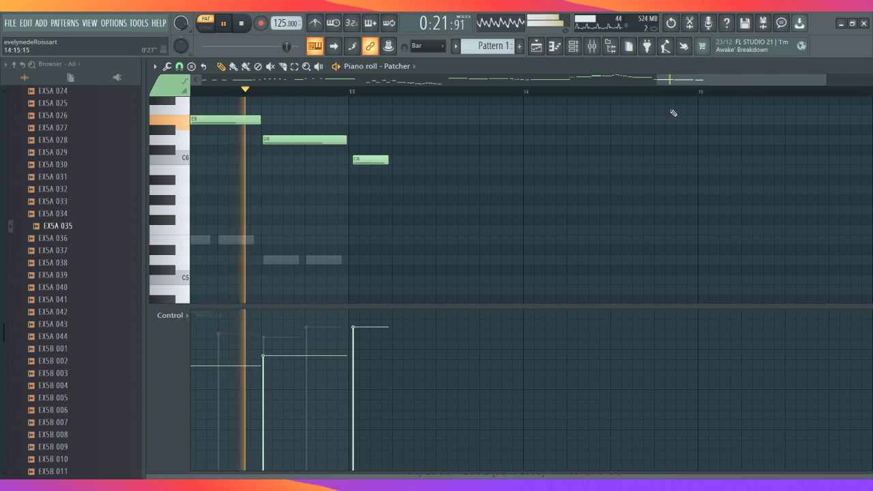
pyautogui.click(528, 160)
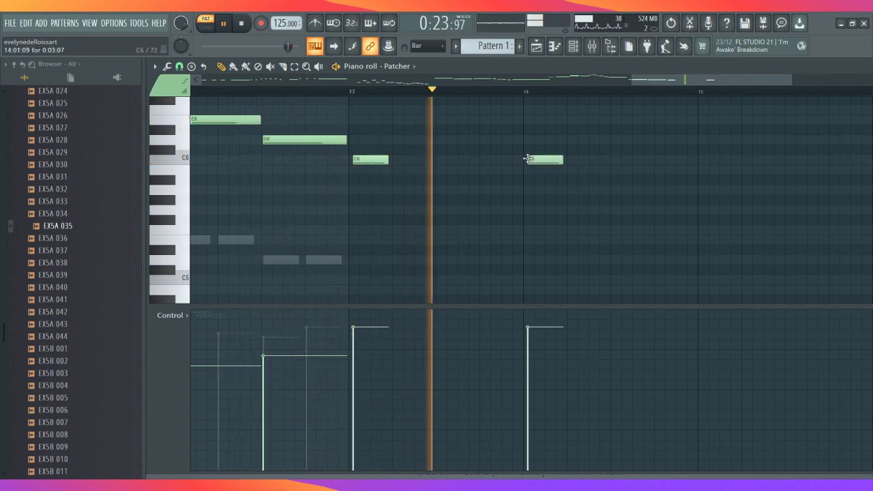
pyautogui.click(701, 161)
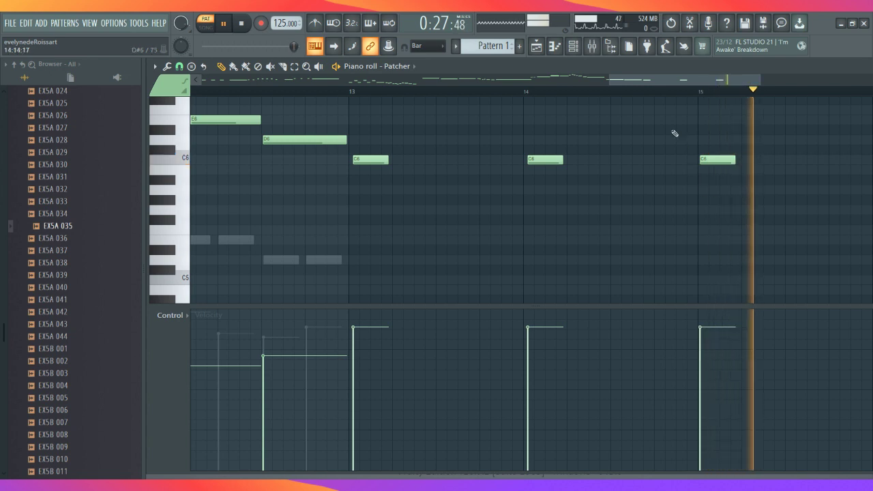
# Start bar 16 with a C6 note just under one step long, followed by an equally short D6 note
pyautogui.hscroll(4, 697, 90)
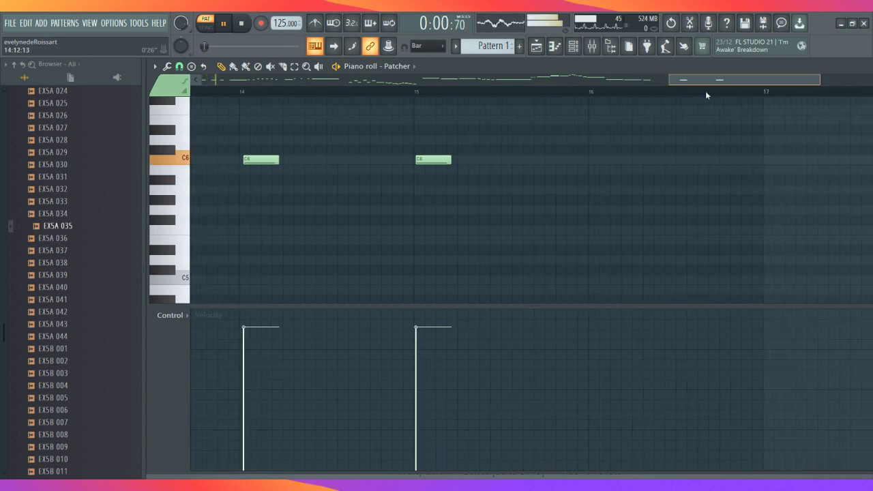
pyautogui.click(594, 161)
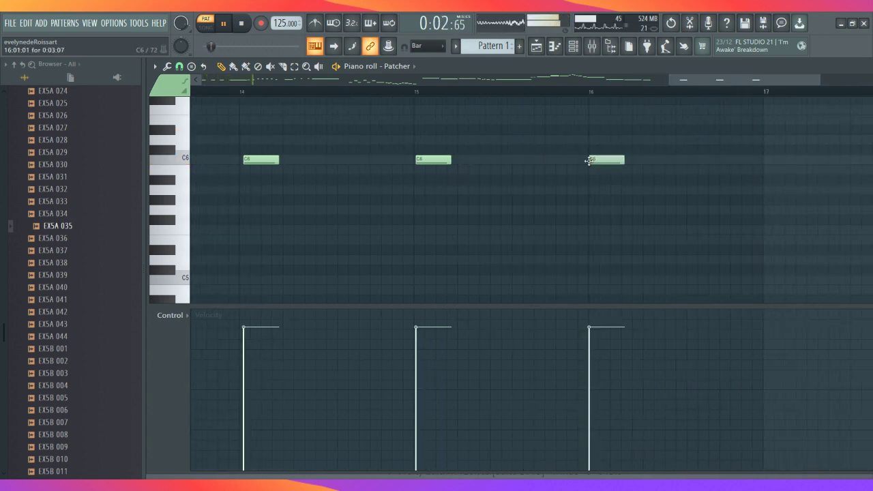
pyautogui.moveTo(625, 160); pyautogui.dragTo(598, 161)
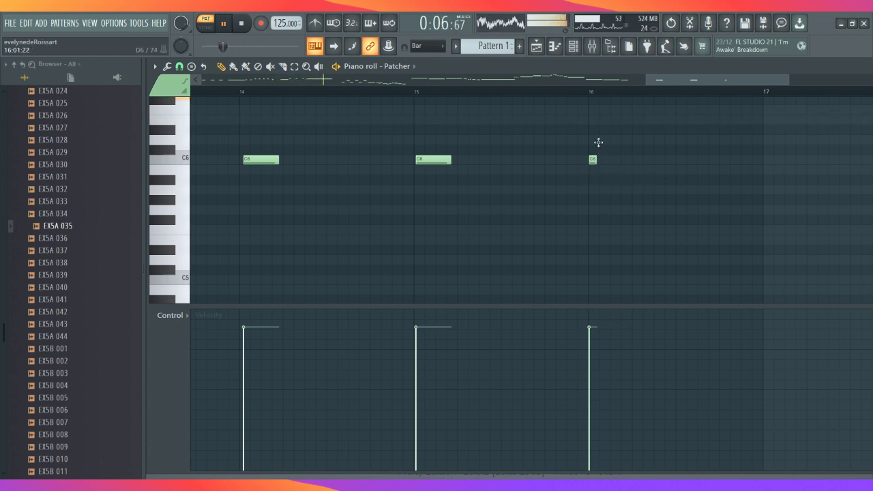
pyautogui.click(600, 140)
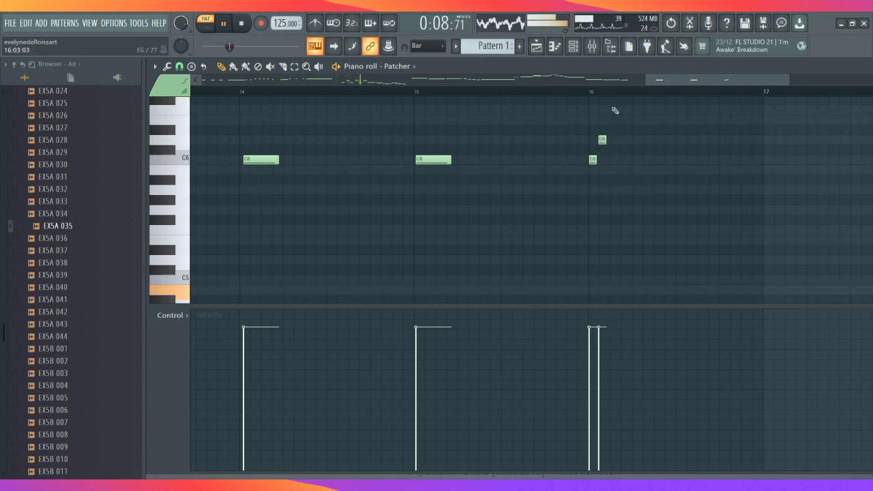
# Continue bar 16 with short F6, E6 and A6 notes, and a G6 note of about one beat on step 7
pyautogui.click(615, 109)
pyautogui.click(621, 120)
pyautogui.scroll(4, 639, 142)
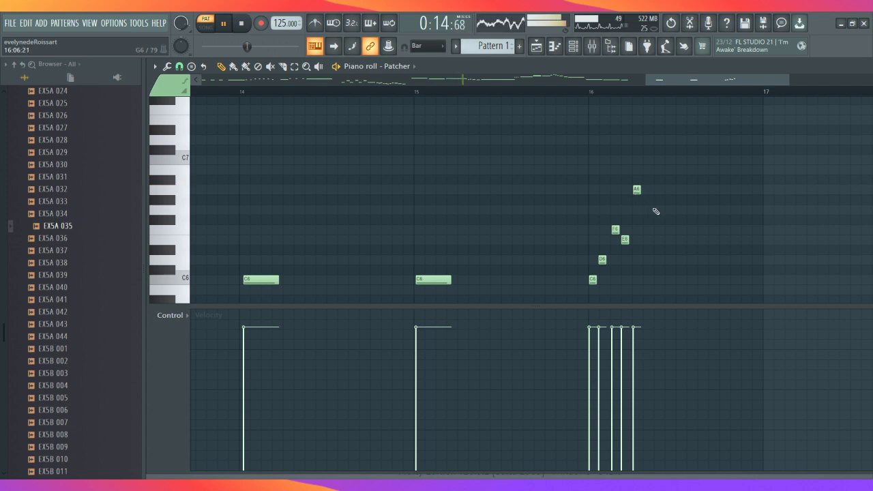
pyautogui.click(657, 210)
pyautogui.moveTo(661, 210); pyautogui.dragTo(694, 210)
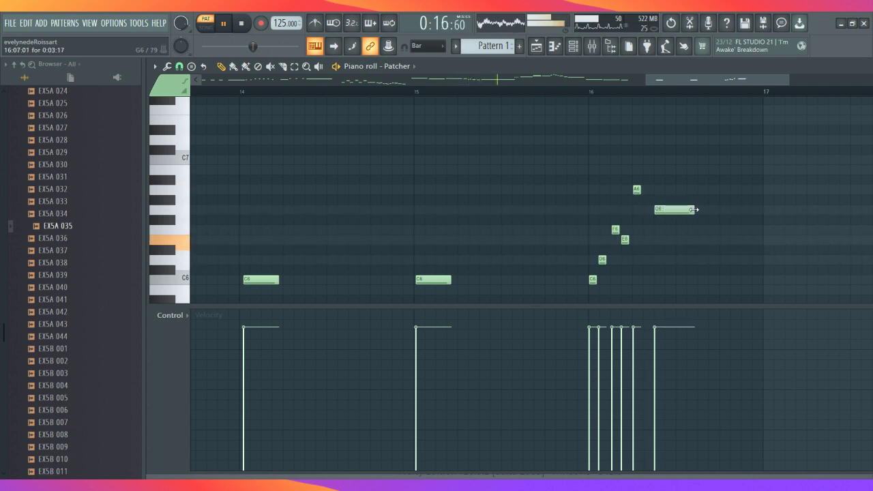
# In bar 16, add a B6 note of about one and a half steps, followed by a D7 note just under one step
pyautogui.click(712, 169)
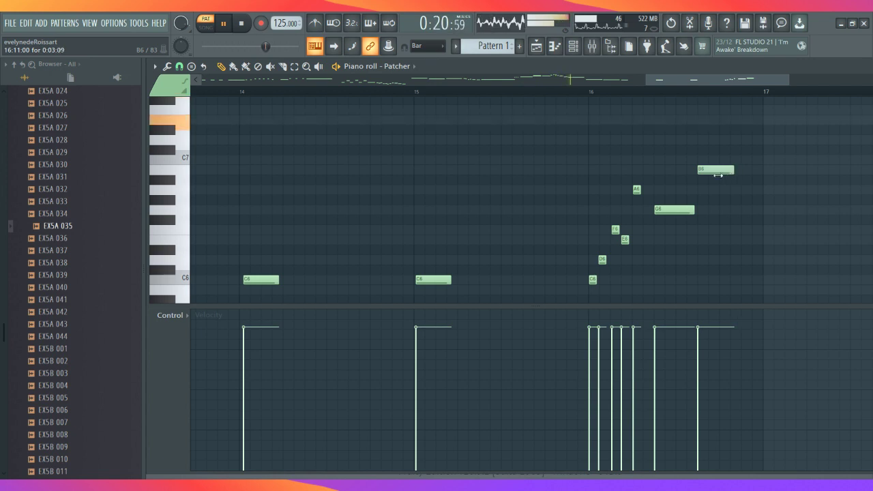
pyautogui.moveTo(732, 170); pyautogui.dragTo(714, 171)
pyautogui.click(721, 140)
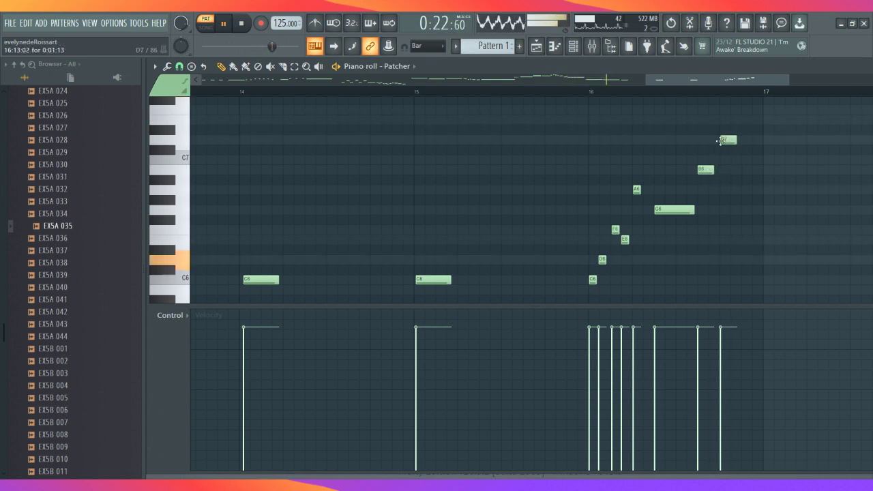
pyautogui.moveTo(735, 141); pyautogui.dragTo(726, 140)
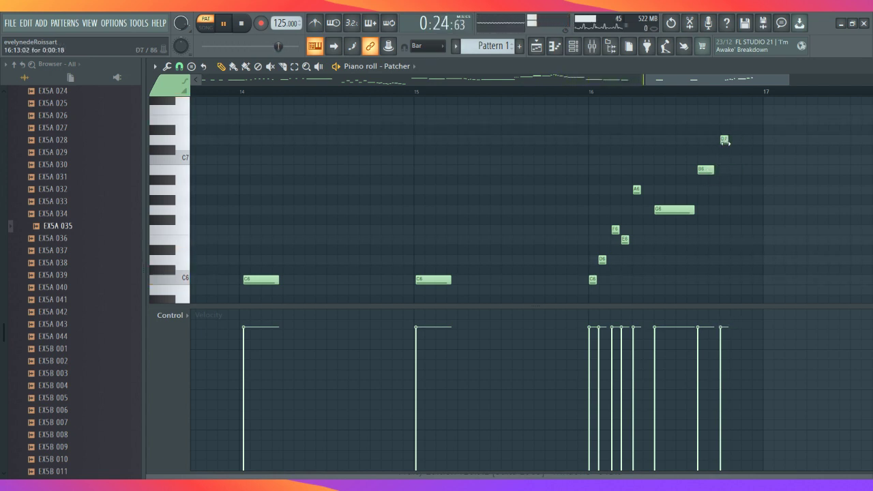
# Finish bar 16 with F7, A7 and G7 notes, each just under one step long
pyautogui.scroll(3, 725, 145)
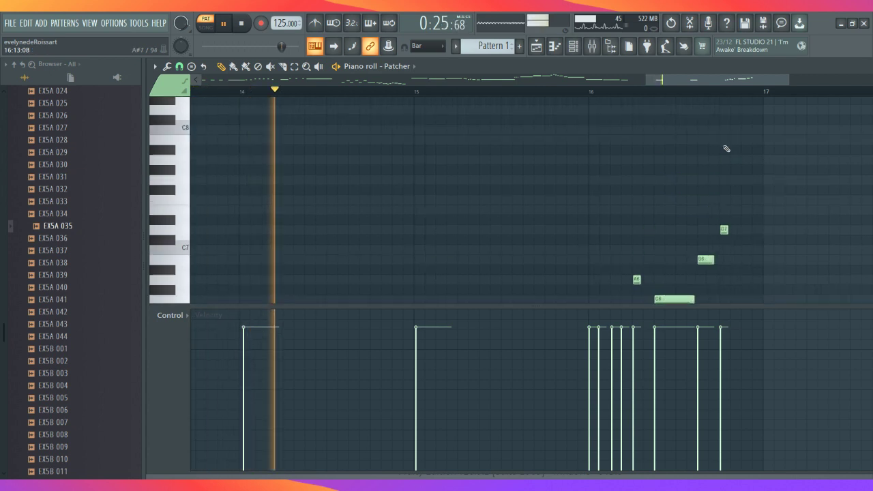
pyautogui.click(732, 200)
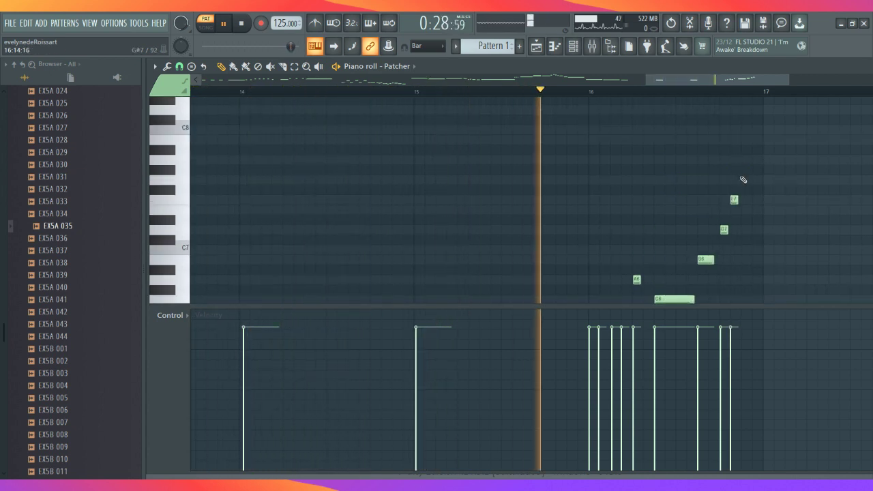
pyautogui.click(744, 159)
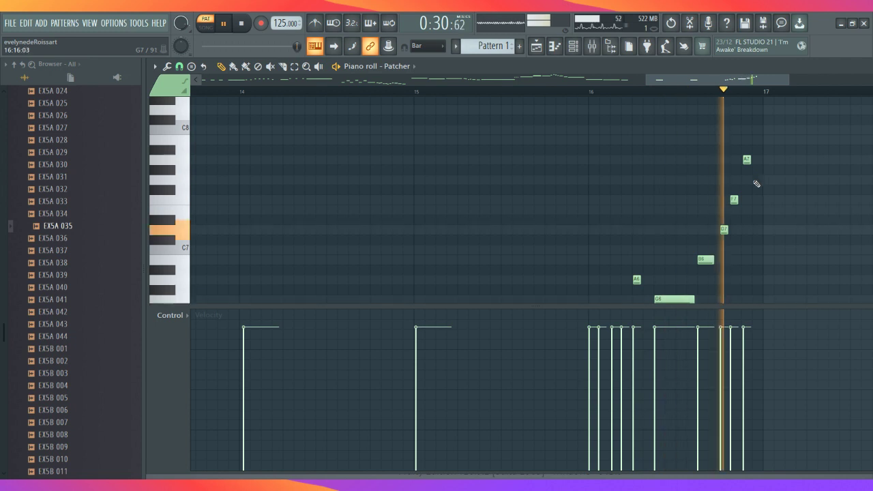
pyautogui.click(753, 180)
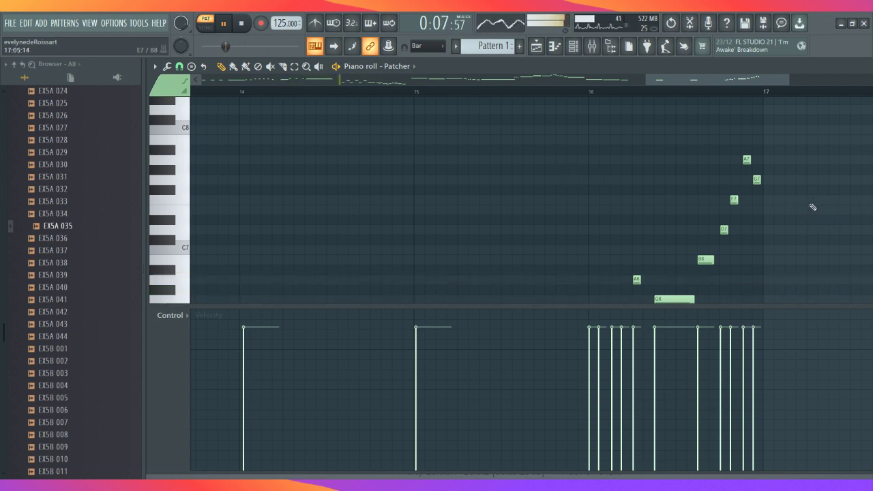
# In bar 17, add a B7 note of just under two beats at the start and an E7 of just under one beat on step 13
pyautogui.click(767, 140)
pyautogui.moveTo(777, 141); pyautogui.dragTo(850, 150)
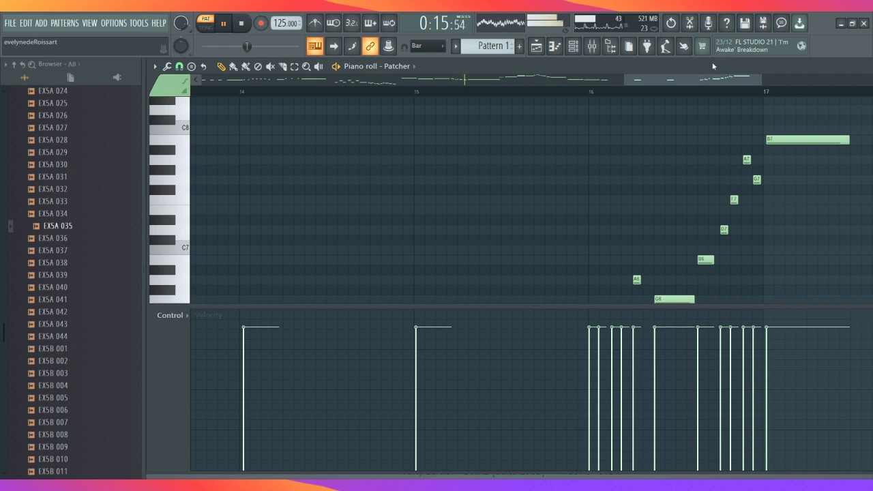
pyautogui.moveTo(689, 80); pyautogui.dragTo(770, 82)
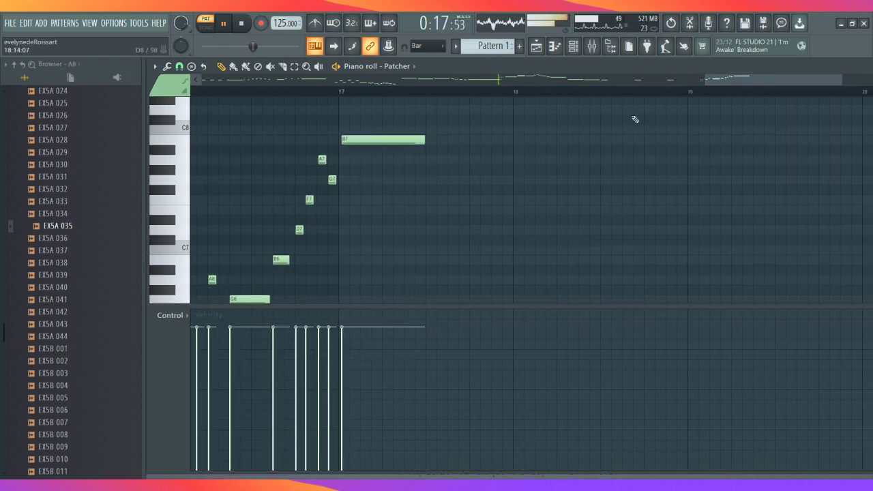
pyautogui.click(470, 209)
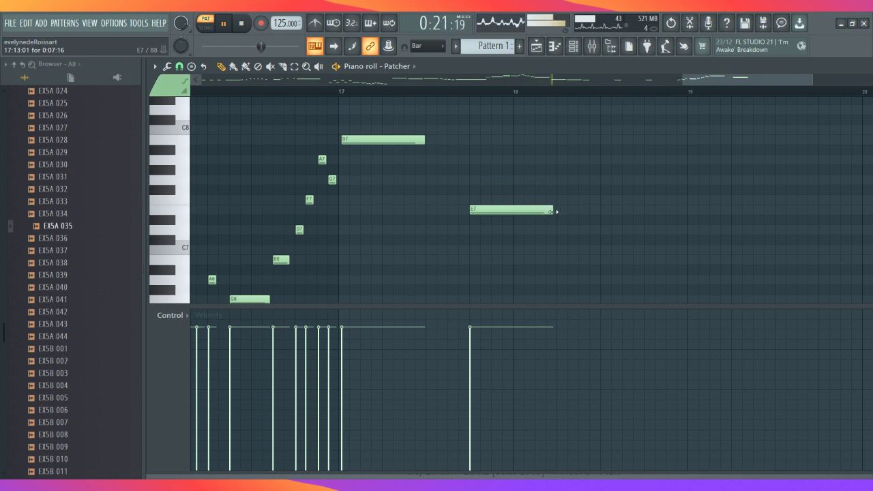
pyautogui.moveTo(530, 211); pyautogui.dragTo(510, 211)
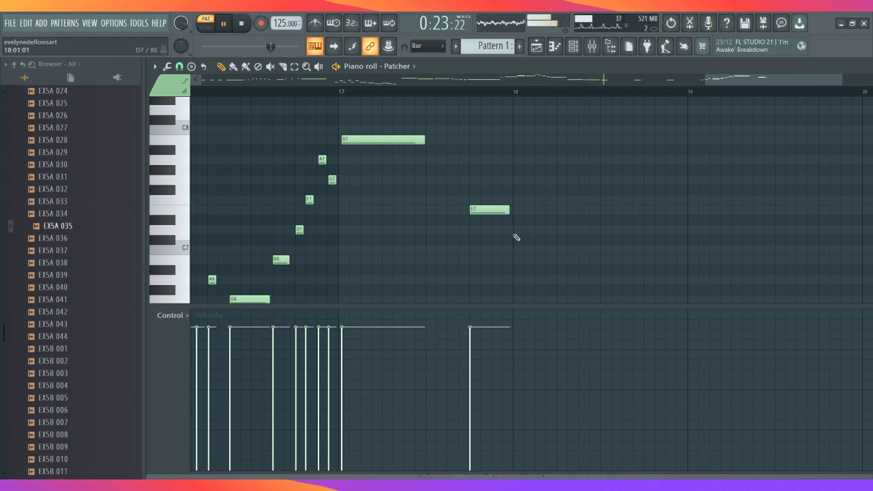
# Fill bar 18 with D7, B6 and C7 notes of just under one beat each, followed by A6 and F6 notes of just under one step
pyautogui.click(513, 234)
pyautogui.click(555, 260)
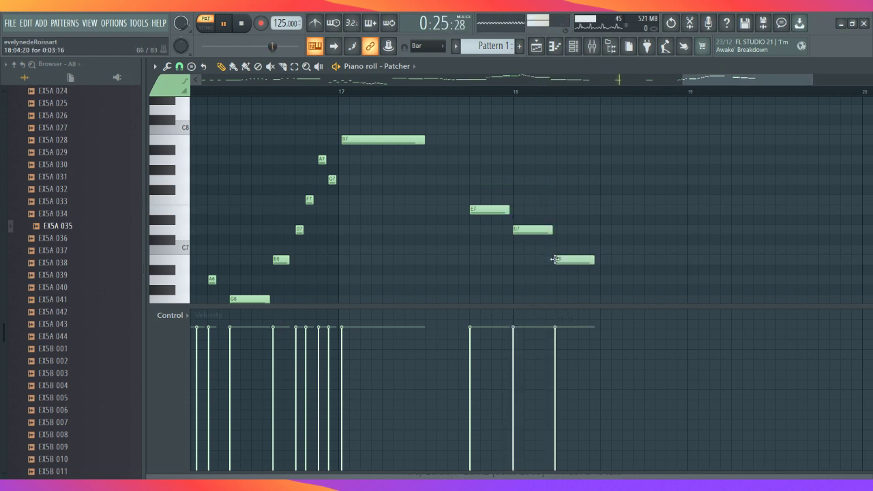
pyautogui.click(603, 250)
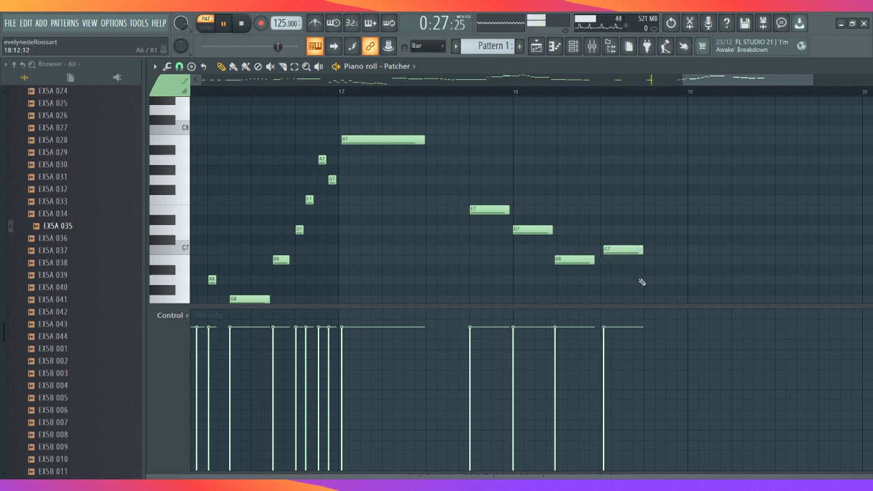
pyautogui.click(647, 279)
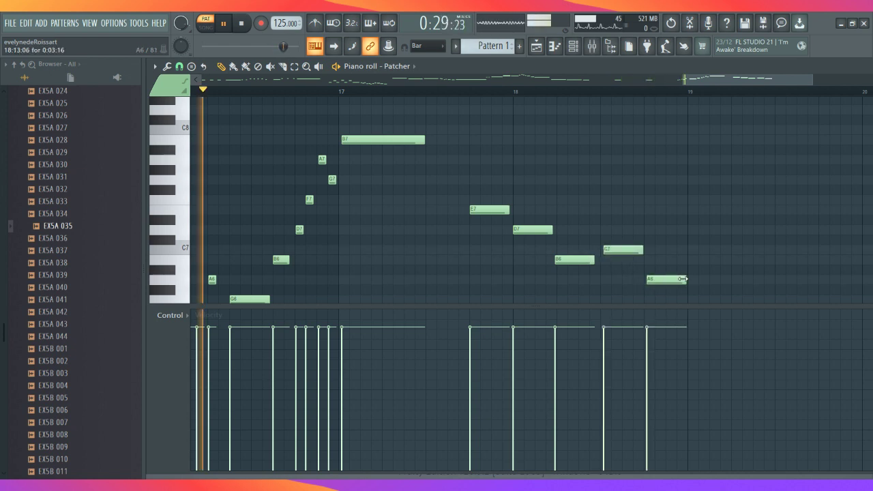
pyautogui.moveTo(677, 279); pyautogui.dragTo(653, 281)
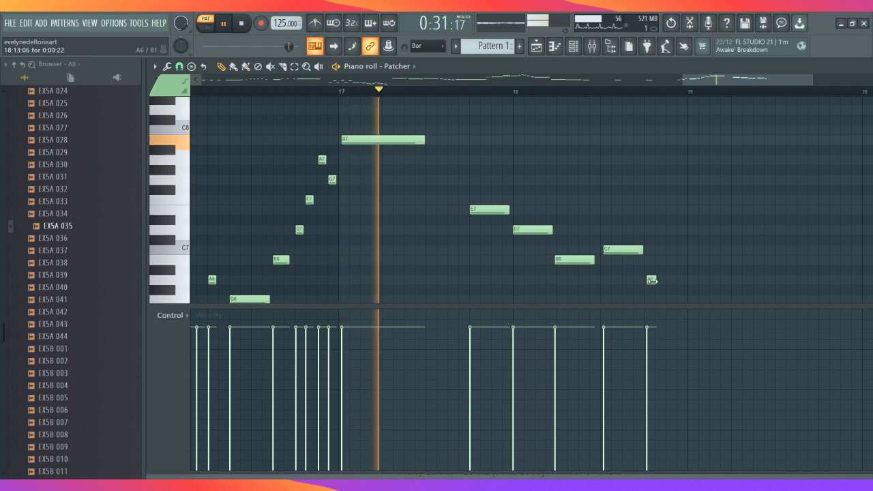
pyautogui.scroll(-3, 668, 249)
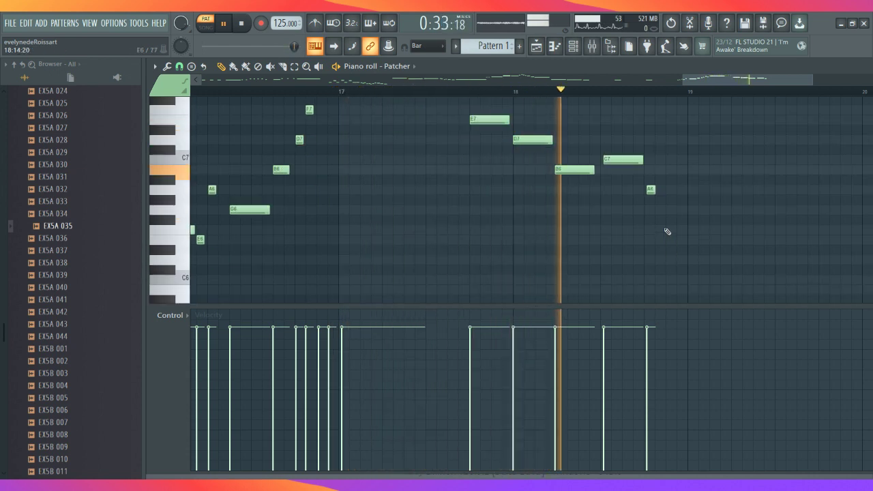
pyautogui.click(667, 230)
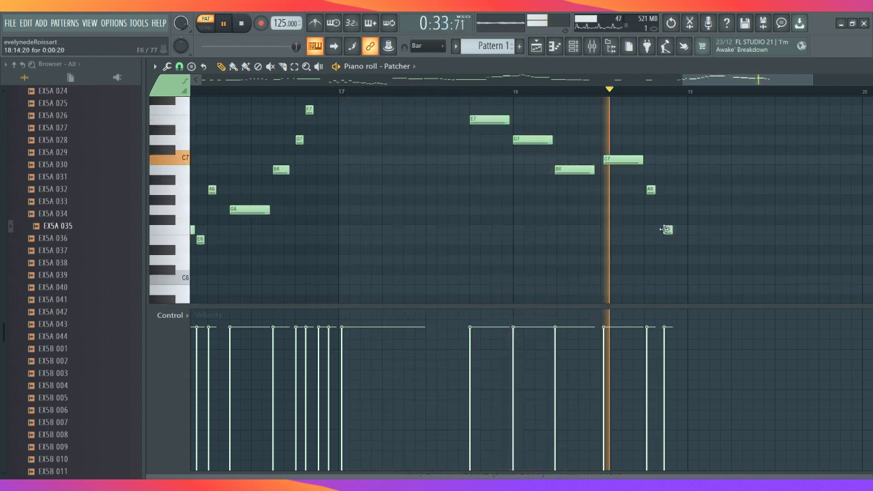
# Stack D6 and B5 notes of just under three beats at the start of bar 19
pyautogui.click(691, 259)
pyautogui.moveTo(696, 260); pyautogui.dragTo(814, 266)
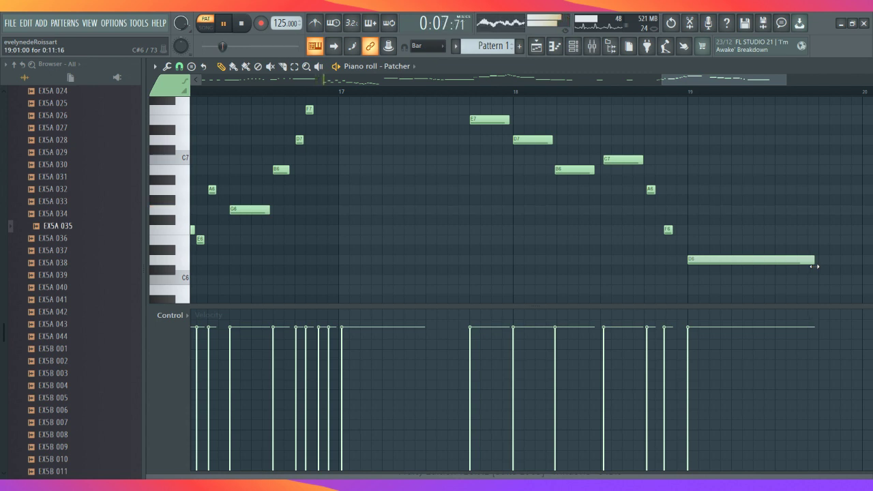
pyautogui.click(693, 292)
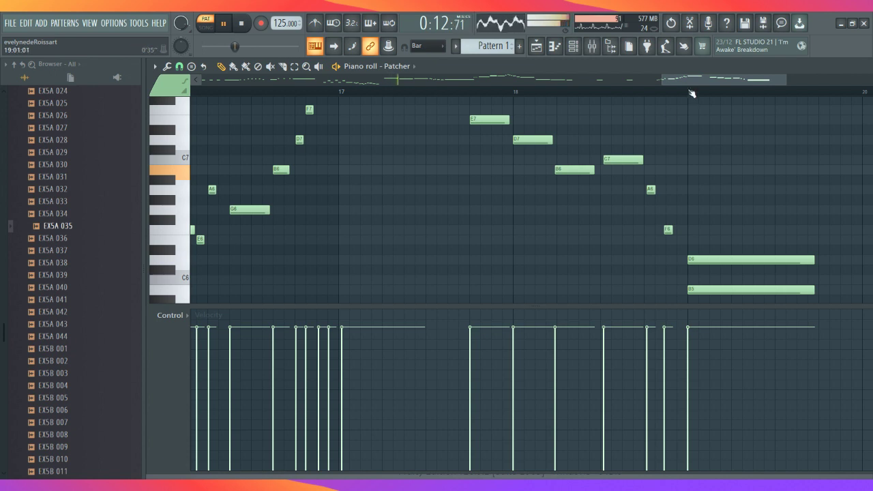
# Add A5 and F5 notes at the end of bar 19 and G5 and D5 notes opening bar 20, each just under two steps long
pyautogui.moveTo(687, 81); pyautogui.dragTo(745, 83)
pyautogui.scroll(-4, 581, 161)
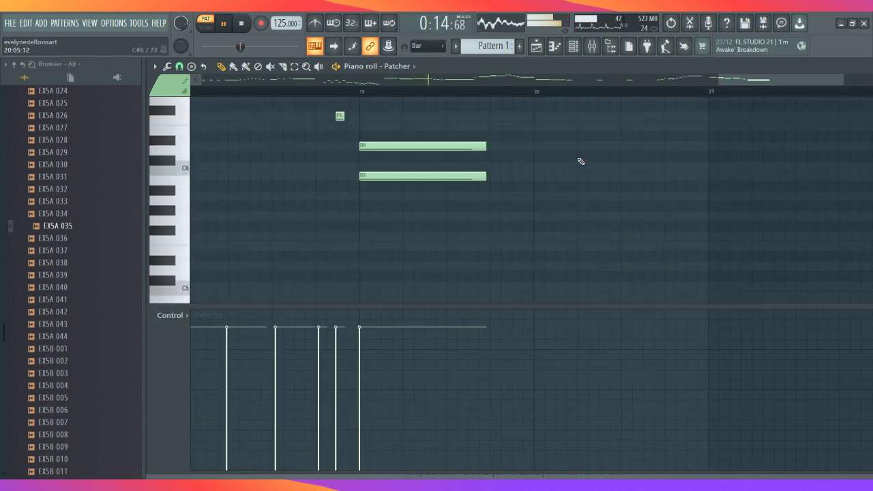
pyautogui.scroll(-1, 579, 163)
pyautogui.click(490, 190)
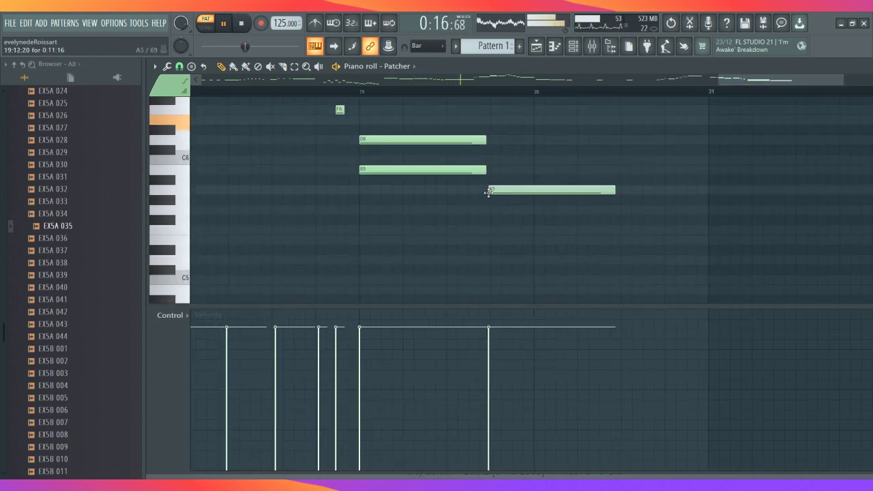
pyautogui.moveTo(614, 192); pyautogui.dragTo(506, 198)
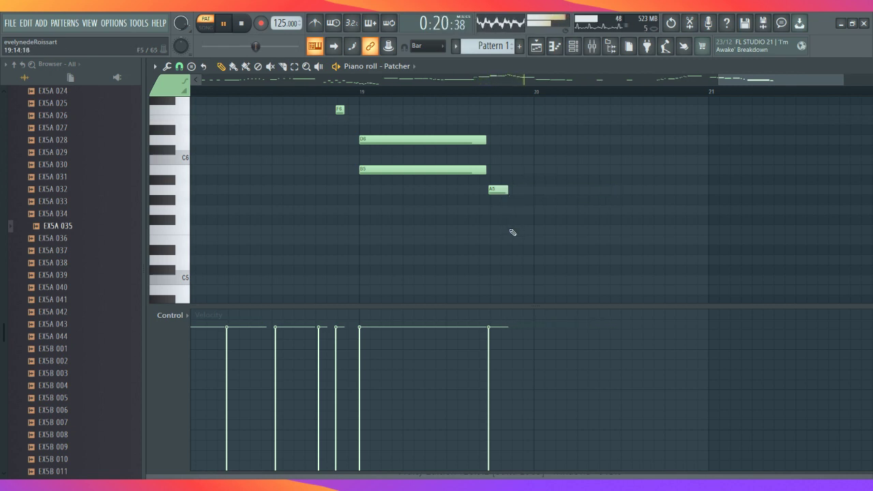
pyautogui.click(510, 230)
pyautogui.click(537, 210)
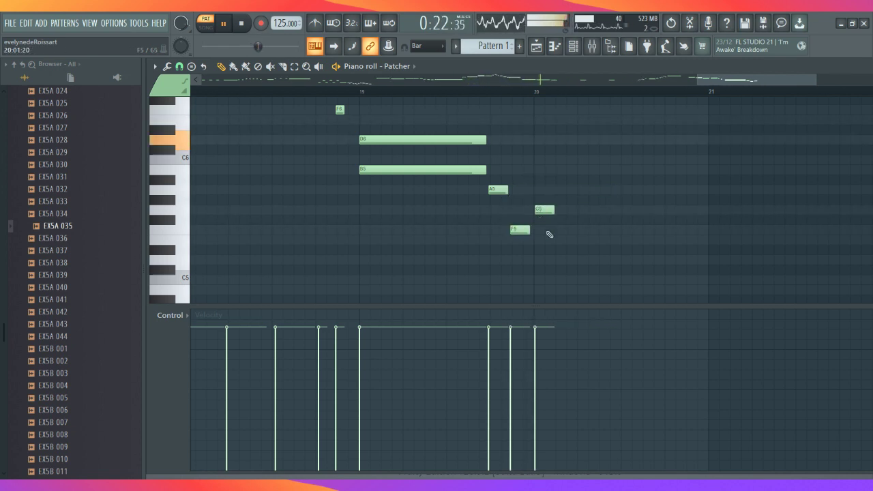
pyautogui.click(557, 260)
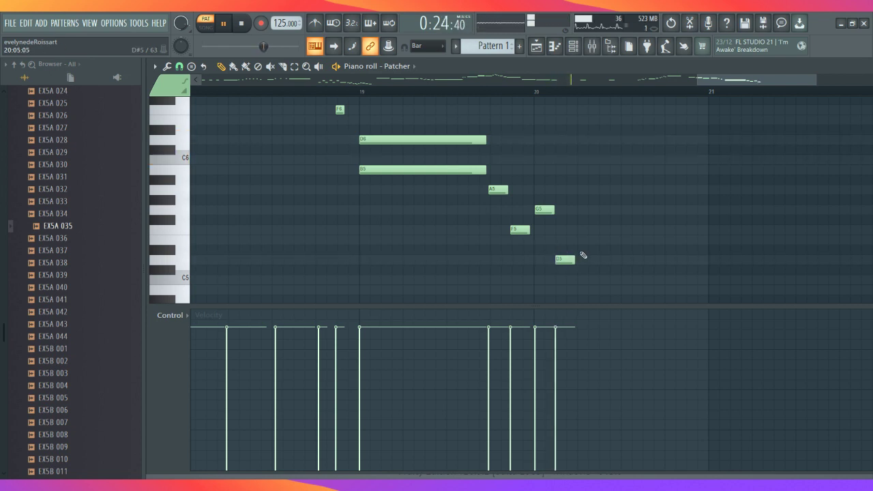
# Continue bar 20 with D#5 and C#5 notes of just under one beat each, and end it with two D5 notes about one step long
pyautogui.click(579, 250)
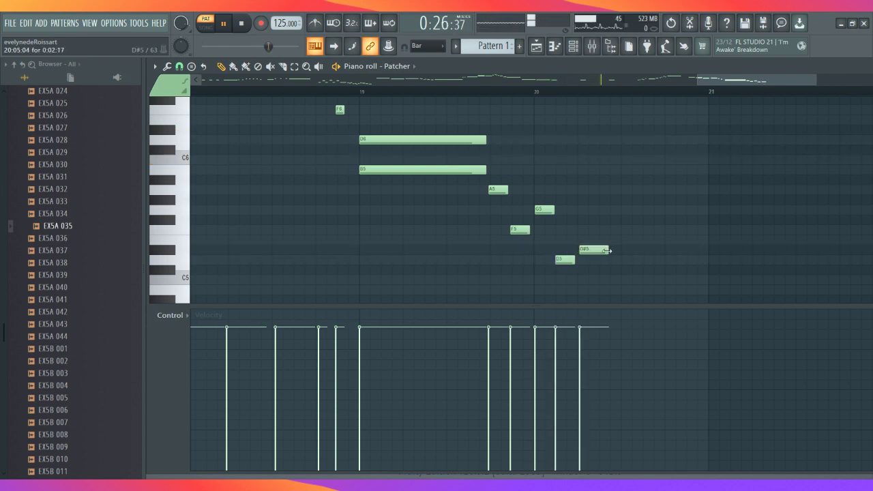
pyautogui.moveTo(609, 251); pyautogui.dragTo(617, 251)
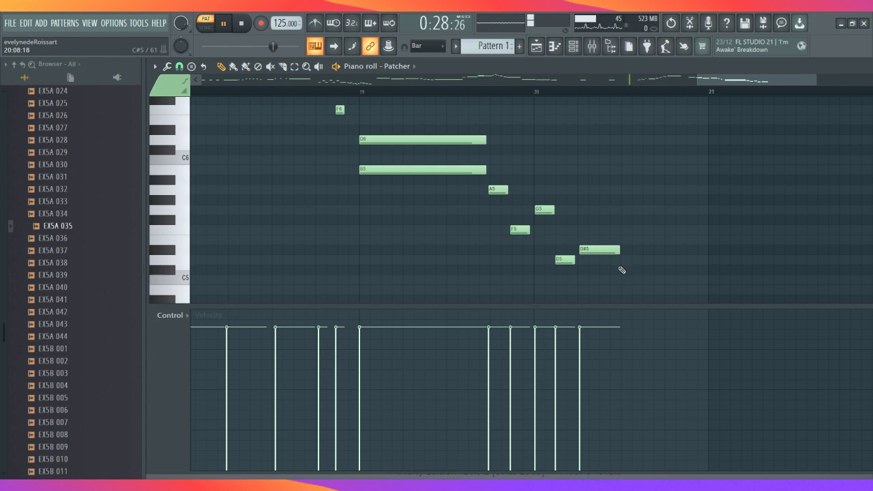
pyautogui.click(621, 270)
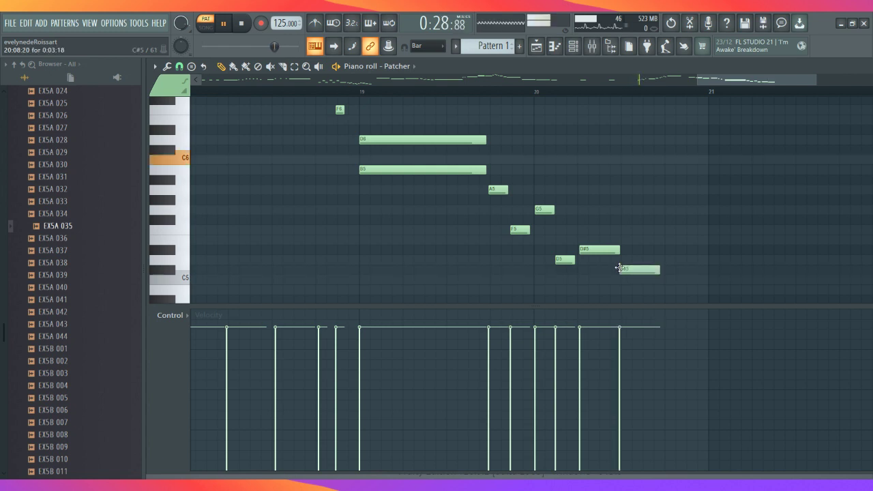
pyautogui.click(665, 259)
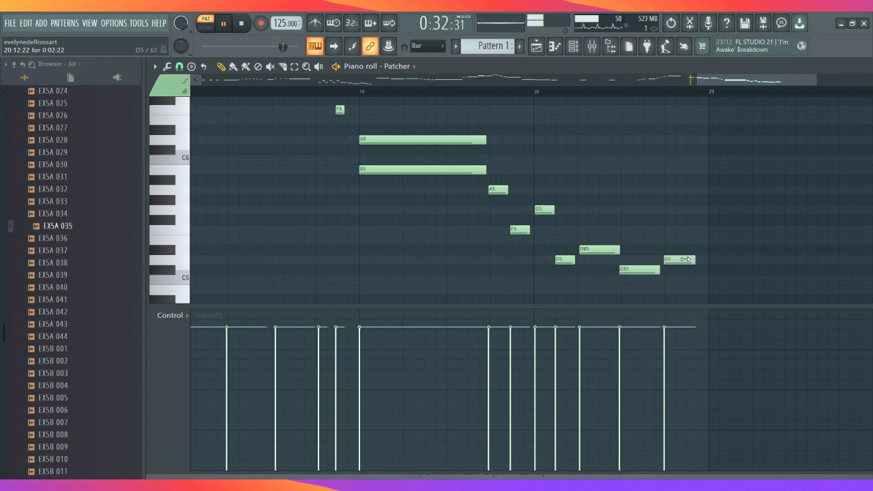
pyautogui.moveTo(684, 259); pyautogui.dragTo(675, 259)
pyautogui.click(690, 259)
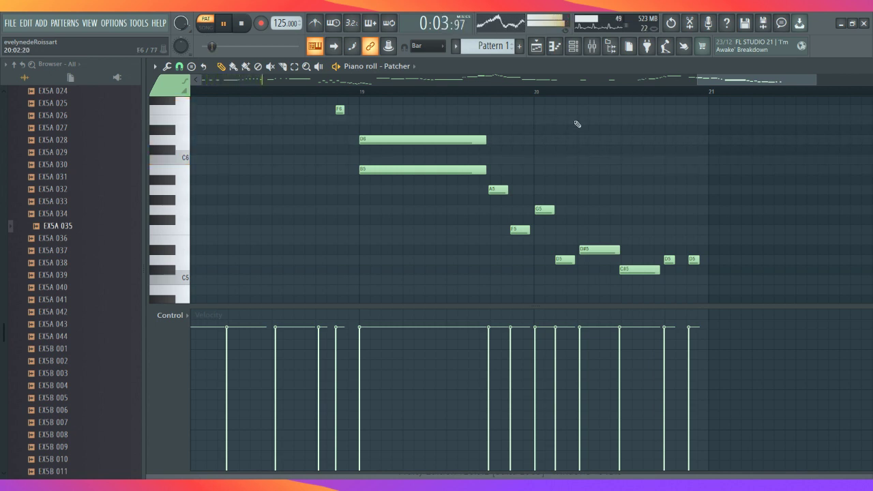
# Start bar 21 with consecutive F5, G5 and B5 notes, each about four steps long
pyautogui.click(712, 230)
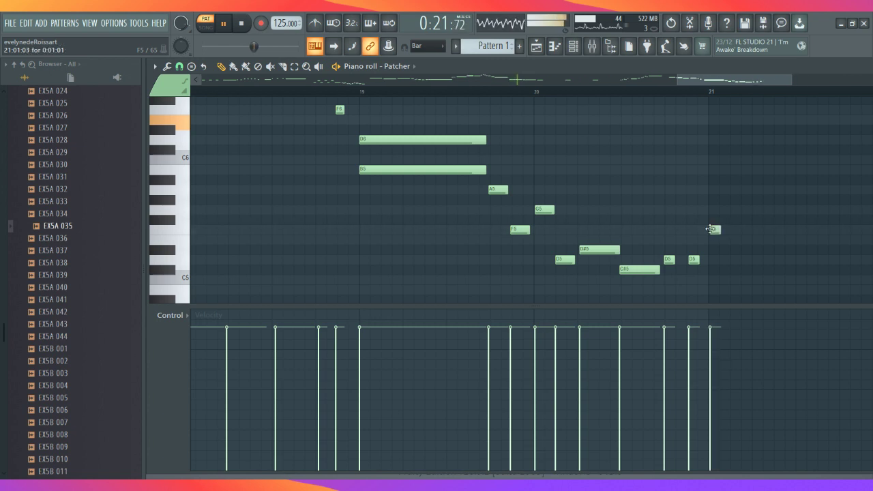
pyautogui.moveTo(722, 229); pyautogui.dragTo(753, 229)
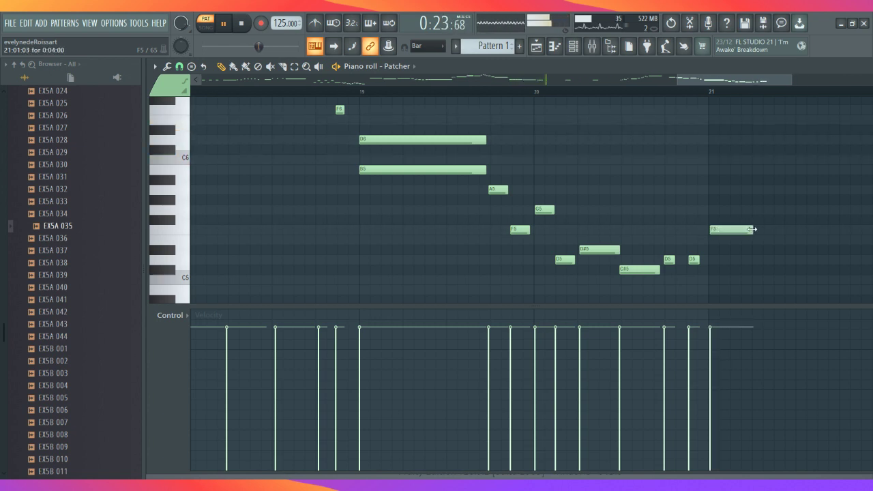
pyautogui.click(755, 210)
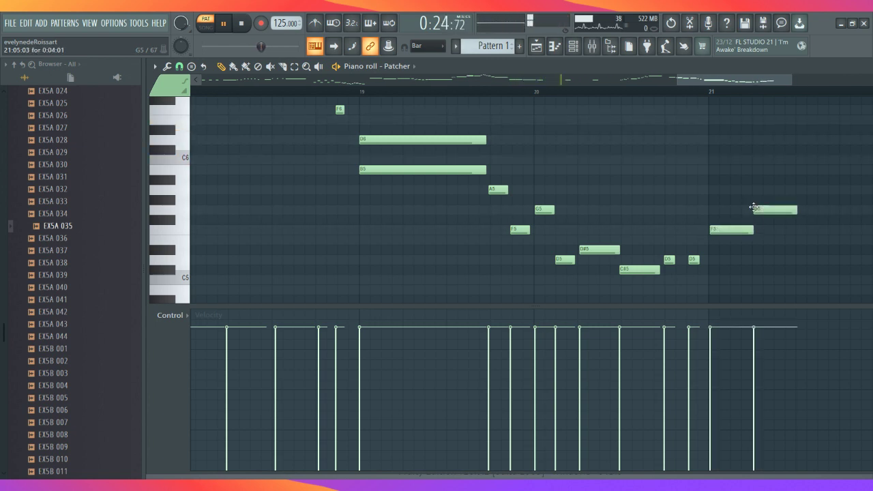
pyautogui.click(796, 169)
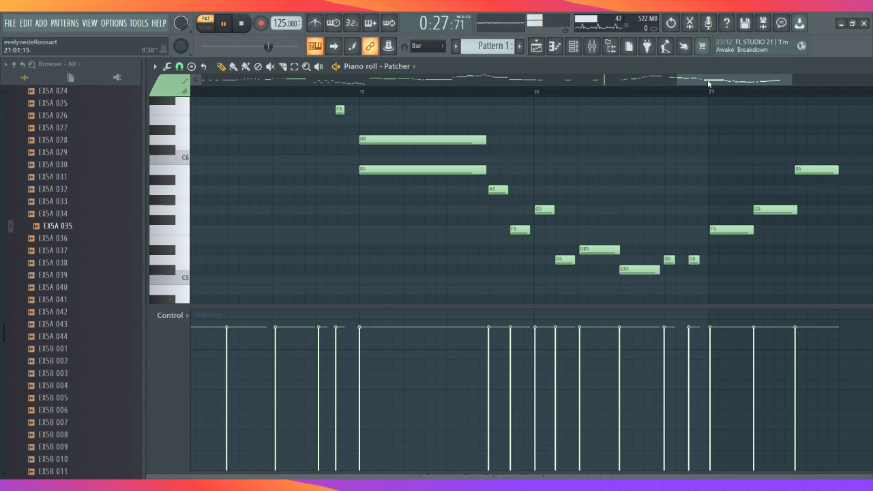
# Shorten bar 21's B5 note to about one step, then add one-step D6 and F6 notes and an E6 just under four steps long
pyautogui.moveTo(707, 84); pyautogui.dragTo(760, 87)
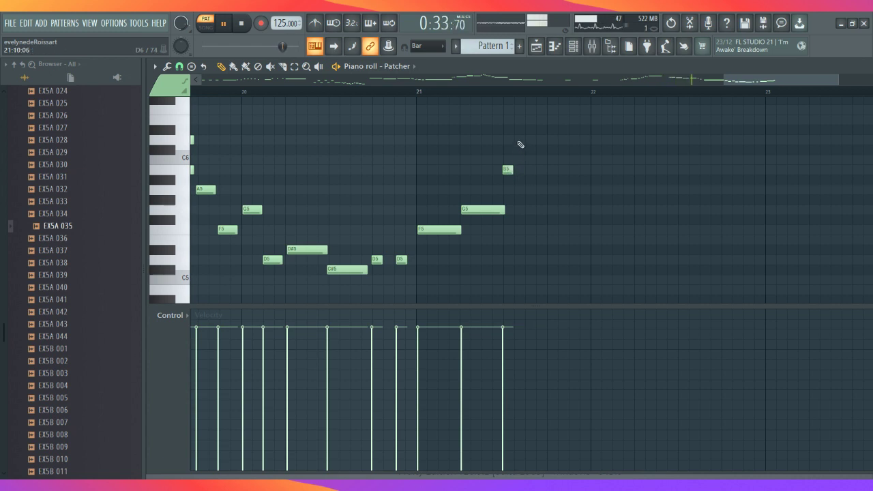
pyautogui.click(521, 141)
pyautogui.click(540, 109)
pyautogui.click(550, 120)
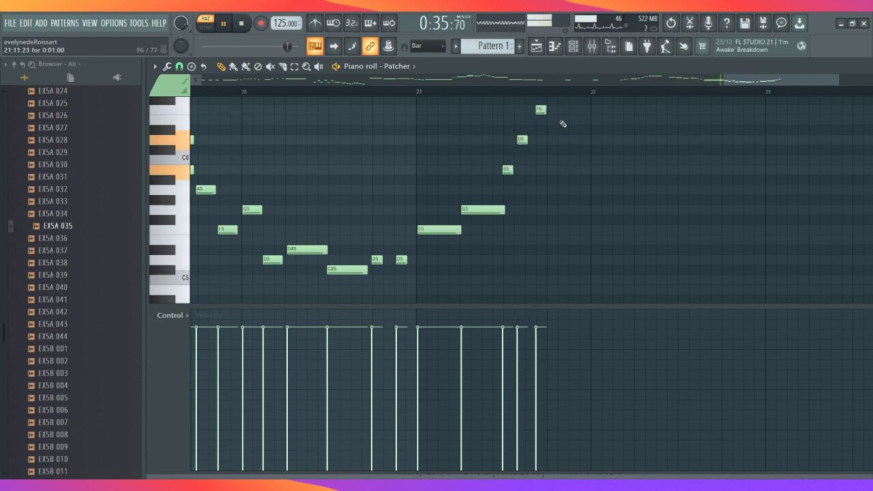
pyautogui.moveTo(556, 121); pyautogui.dragTo(588, 122)
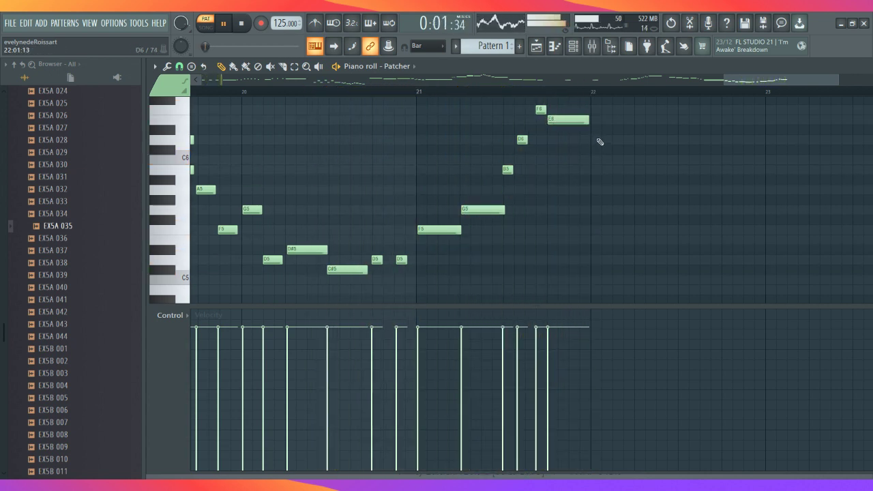
# Open bar 22 with consecutive A6 and G6 notes, the A6 just under four steps long and the G6 about three and a half
pyautogui.scroll(4, 592, 133)
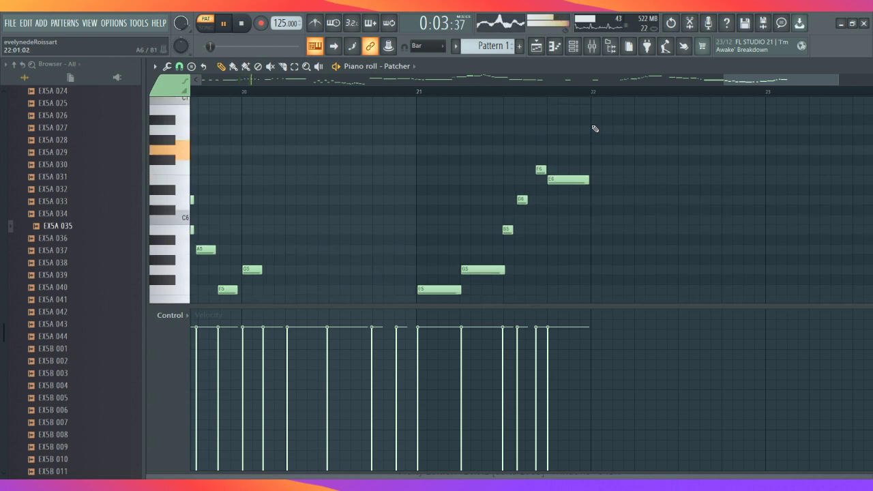
pyautogui.click(597, 161)
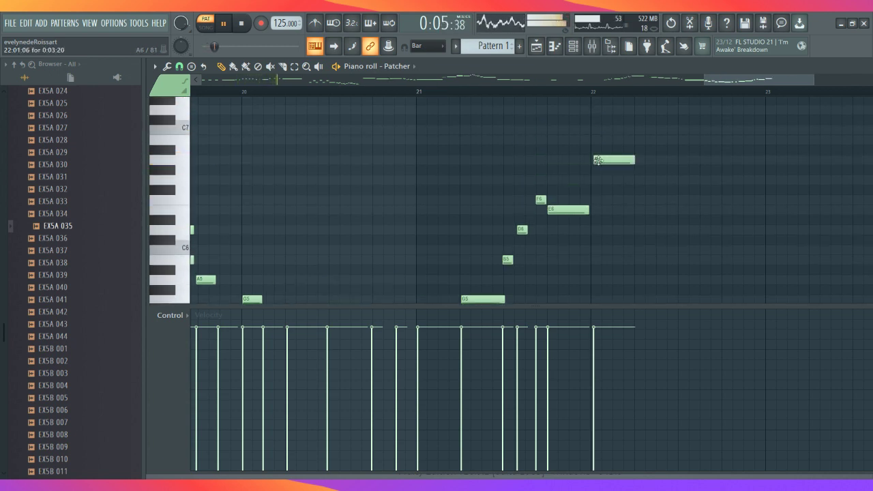
pyautogui.click(638, 179)
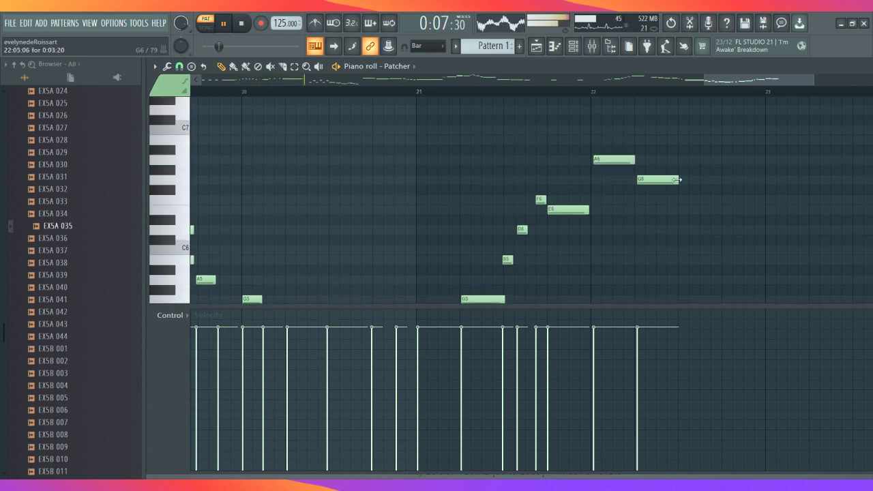
pyautogui.moveTo(677, 179)
pyautogui.mouseDown()
pyautogui.moveTo(753, 181)
pyautogui.moveTo(684, 182)
pyautogui.mouseUp()
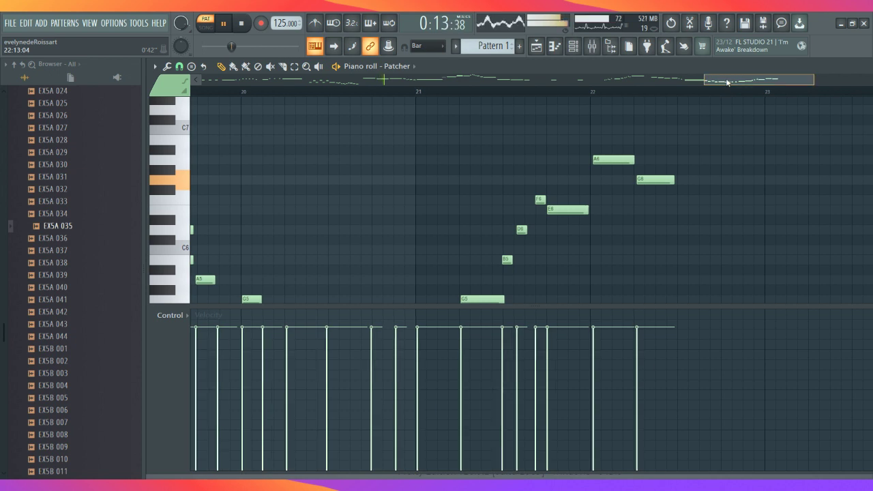
# Finish bar 22 with an E6 note about seven and a half steps long
pyautogui.hscroll(-6, 497, 138)
pyautogui.hscroll(-13, 498, 138)
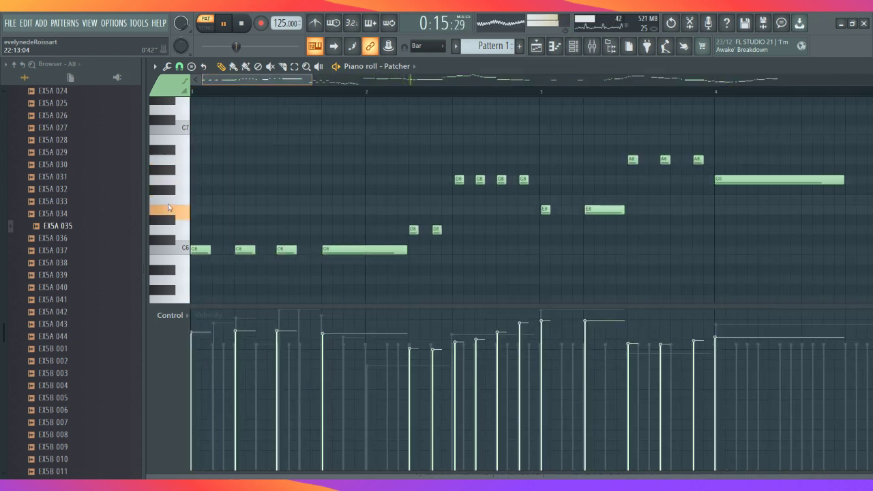
pyautogui.hscroll(19, 421, 214)
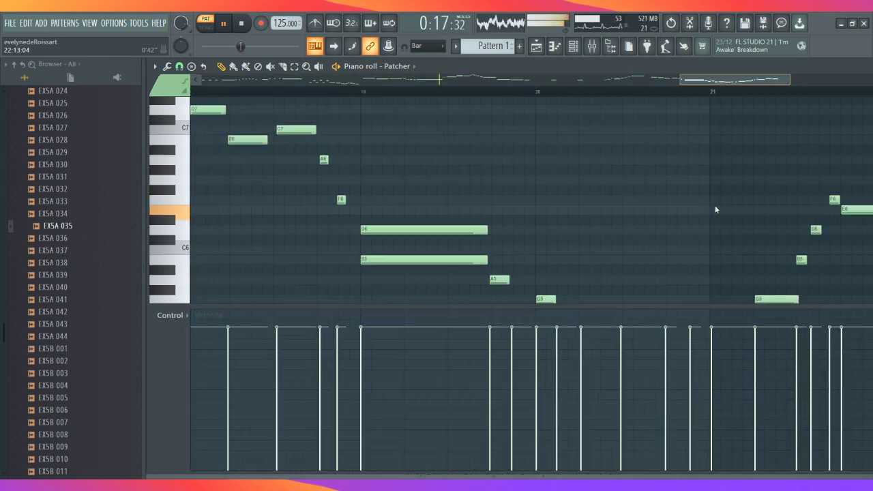
pyautogui.hscroll(2, 756, 202)
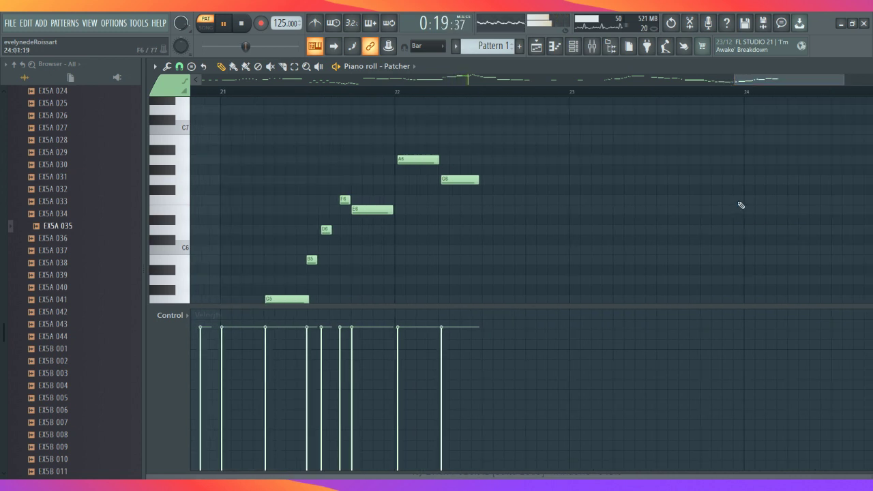
pyautogui.click(485, 210)
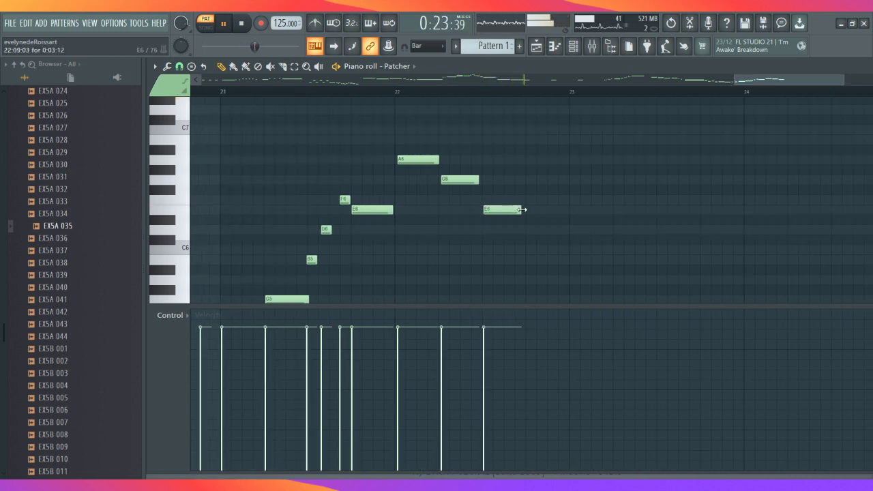
pyautogui.moveTo(522, 210); pyautogui.dragTo(556, 214)
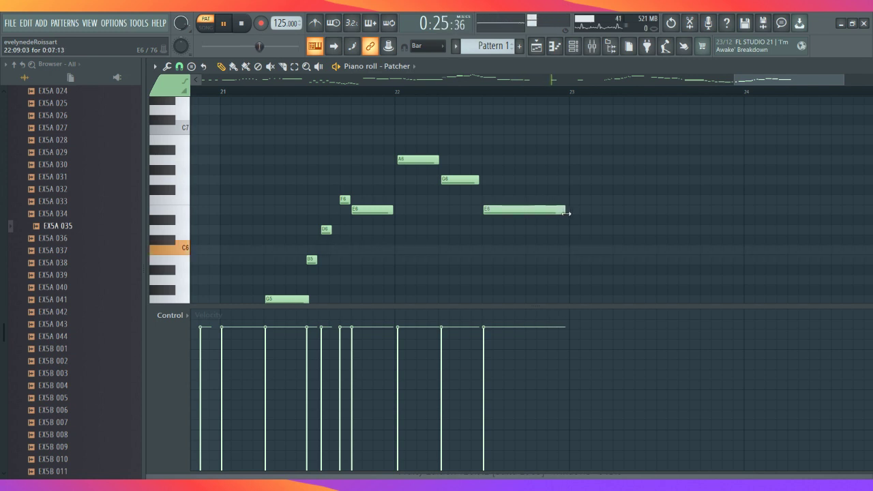
# Lower and vary the velocities of the Patcher melody notes from bar 15 through bar 22 in gradual slopes
pyautogui.moveTo(234, 331)
pyautogui.mouseDown()
pyautogui.moveTo(340, 388)
pyautogui.moveTo(451, 395)
pyautogui.moveTo(511, 366)
pyautogui.mouseUp()
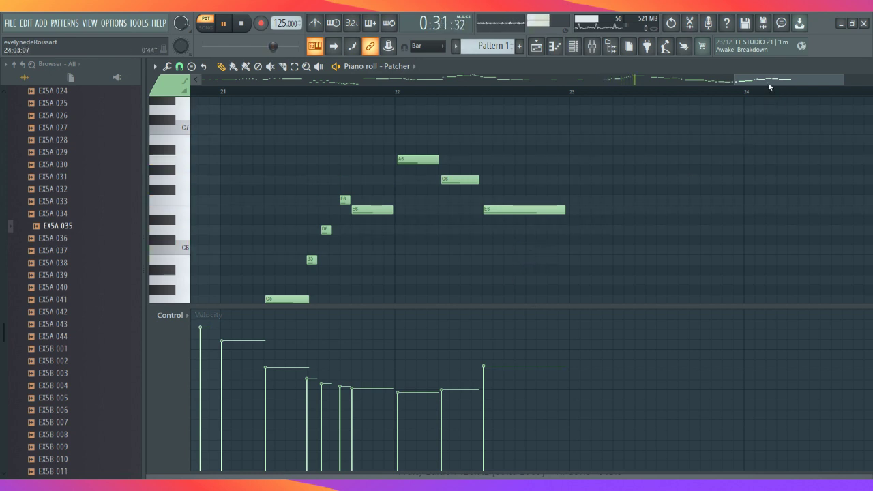
pyautogui.moveTo(768, 82); pyautogui.dragTo(580, 196)
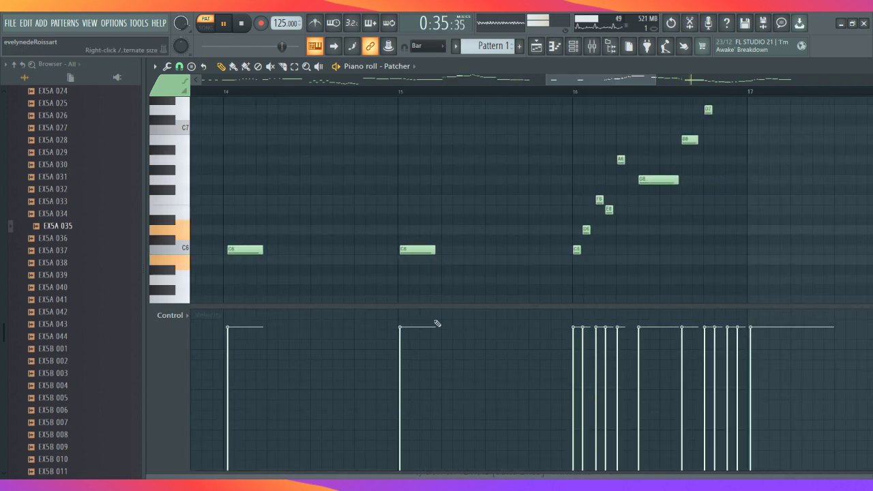
pyautogui.moveTo(437, 324)
pyautogui.mouseDown()
pyautogui.moveTo(644, 346)
pyautogui.moveTo(833, 384)
pyautogui.mouseUp()
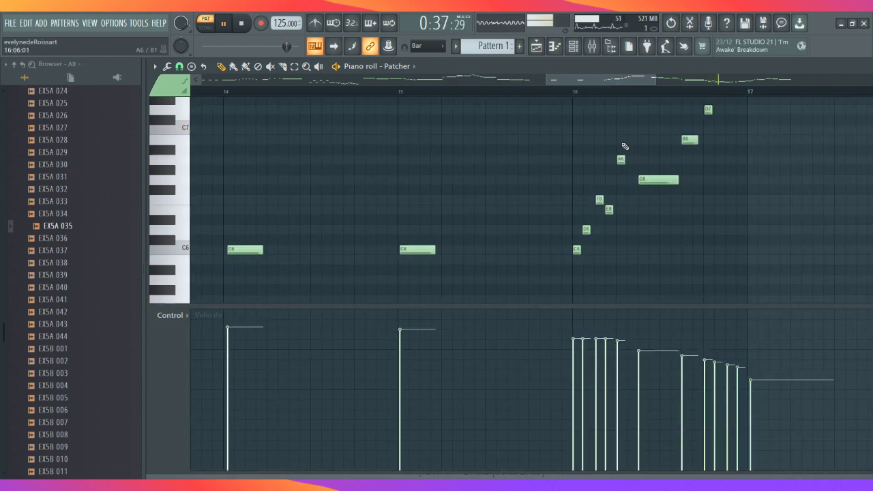
pyautogui.moveTo(598, 84); pyautogui.dragTo(703, 91)
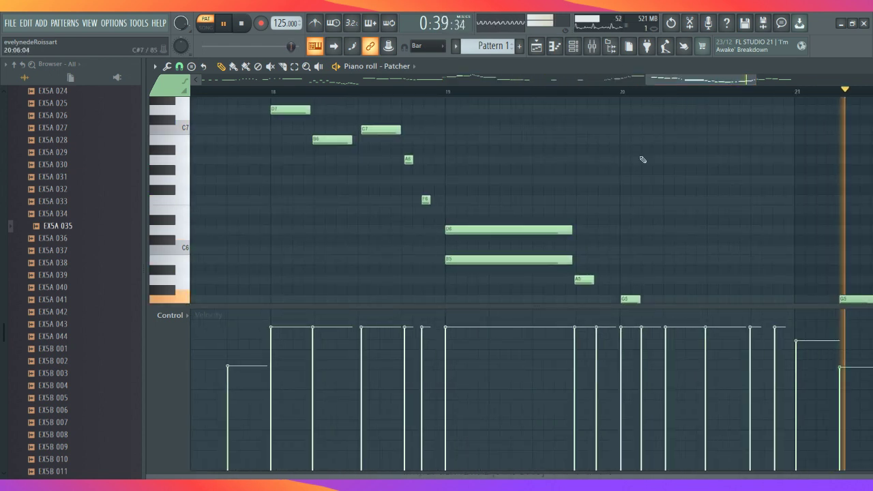
pyautogui.moveTo(296, 353)
pyautogui.mouseDown()
pyautogui.moveTo(449, 392)
pyautogui.moveTo(611, 412)
pyautogui.moveTo(675, 397)
pyautogui.moveTo(750, 404)
pyautogui.moveTo(840, 381)
pyautogui.mouseUp()
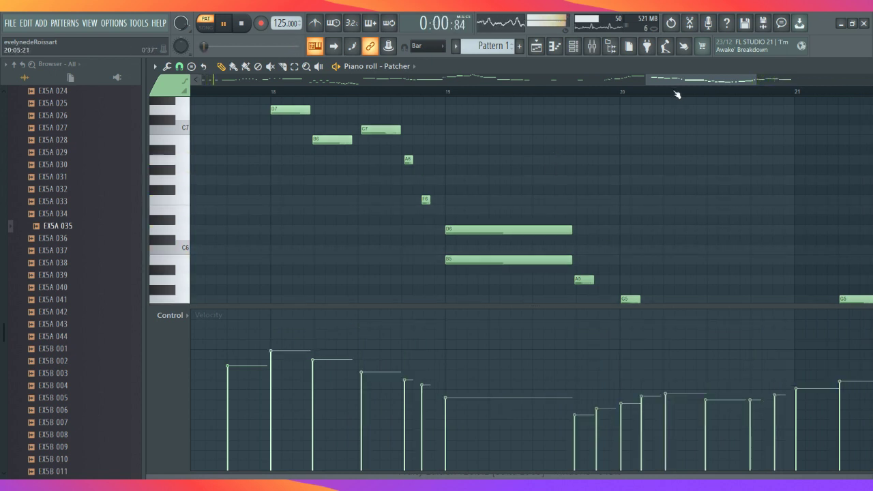
pyautogui.moveTo(670, 84); pyautogui.dragTo(747, 86)
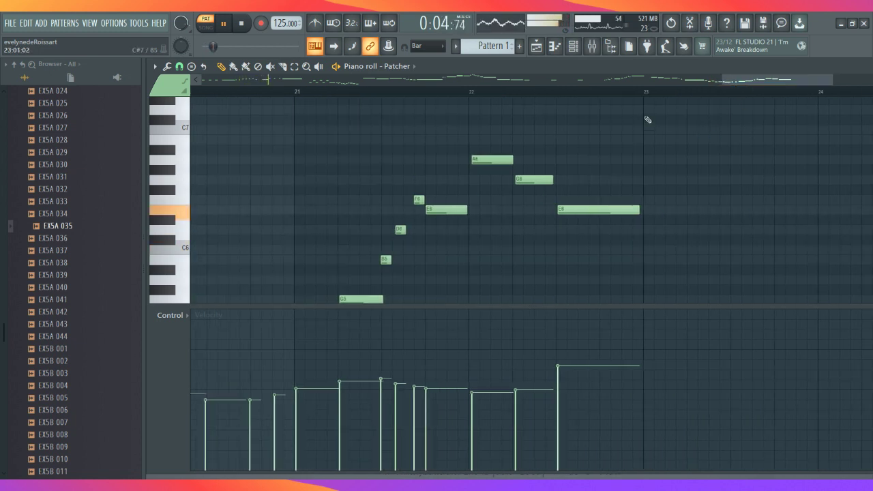
# Mute every channel except Patcher to isolate its melody, and open Patcher's plugin map
pyautogui.click(573, 46)
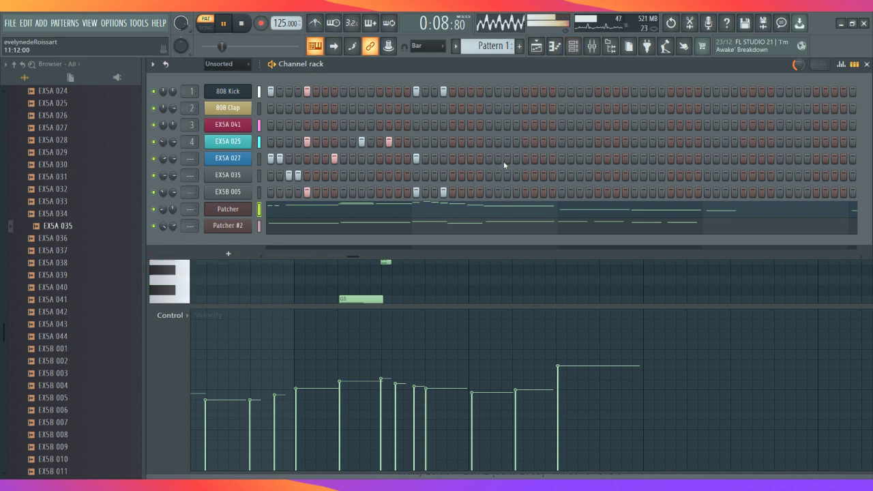
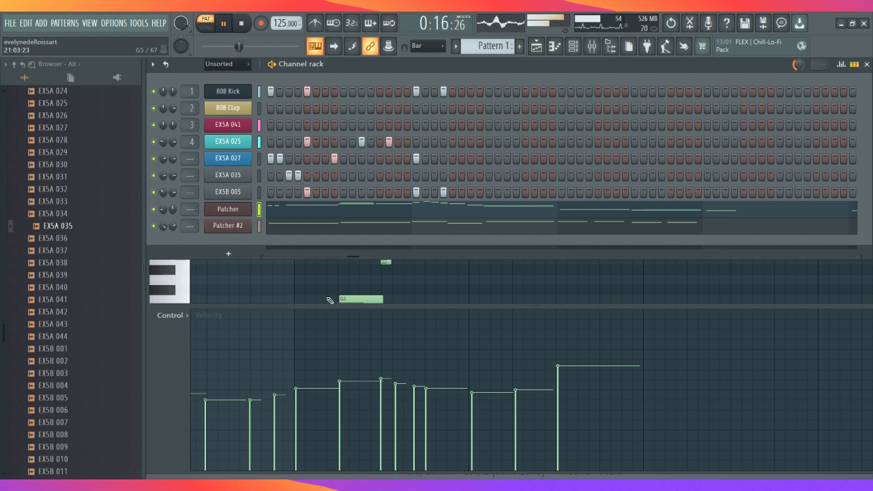
pyautogui.click(153, 191)
pyautogui.click(154, 226)
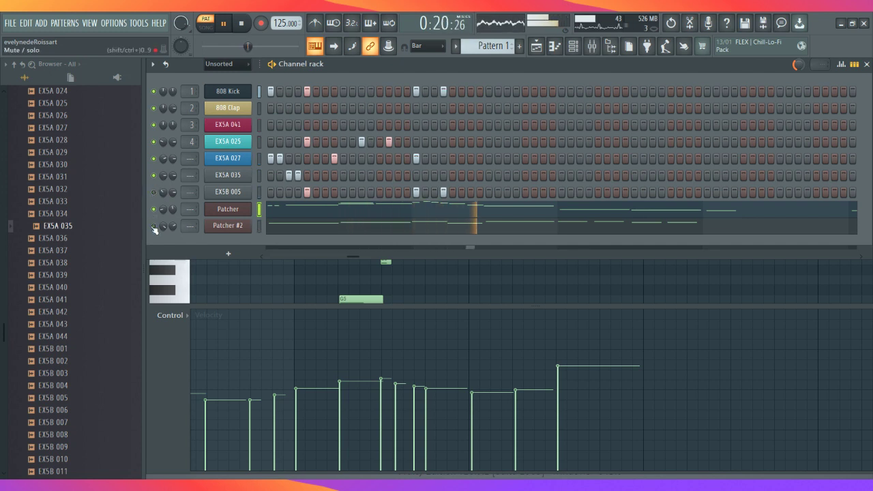
pyautogui.click(154, 176)
pyautogui.click(154, 158)
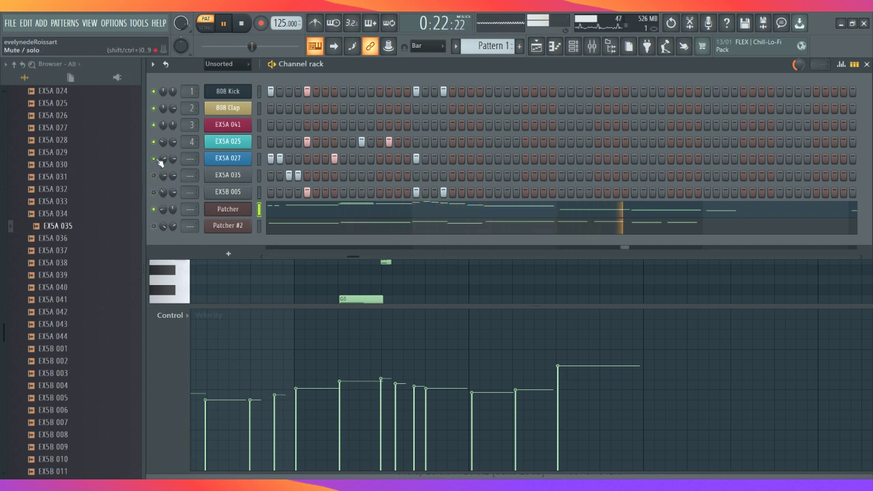
pyautogui.click(154, 142)
pyautogui.click(153, 125)
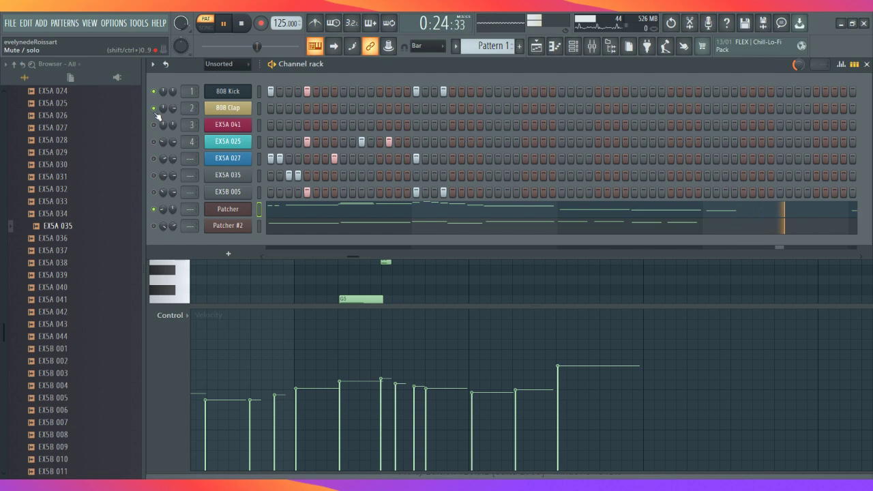
pyautogui.click(154, 108)
pyautogui.click(154, 90)
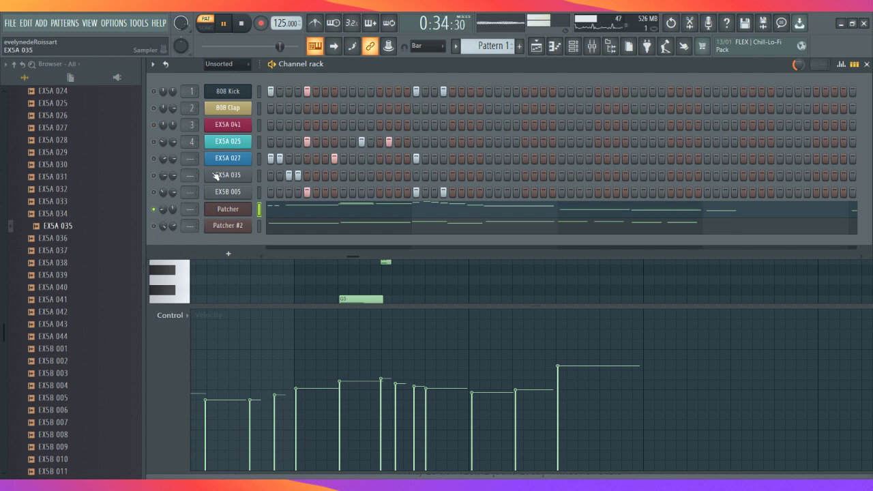
pyautogui.click(227, 209)
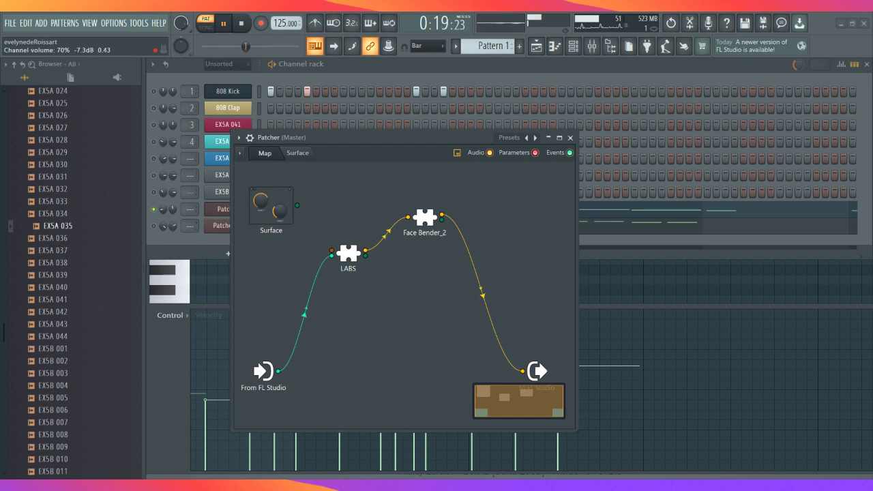
# Return to the channel rack and unmute all the drum and sample channels and Patcher #2
pyautogui.press('F6')
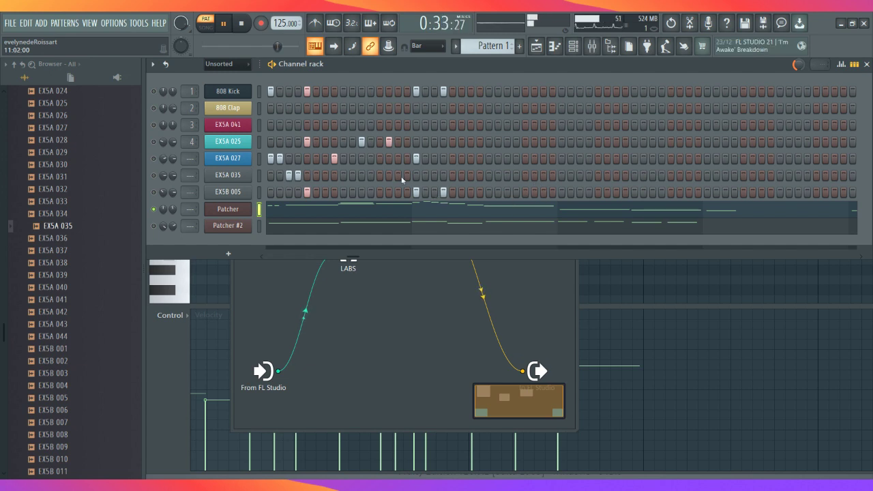
pyautogui.click(154, 193)
pyautogui.click(154, 175)
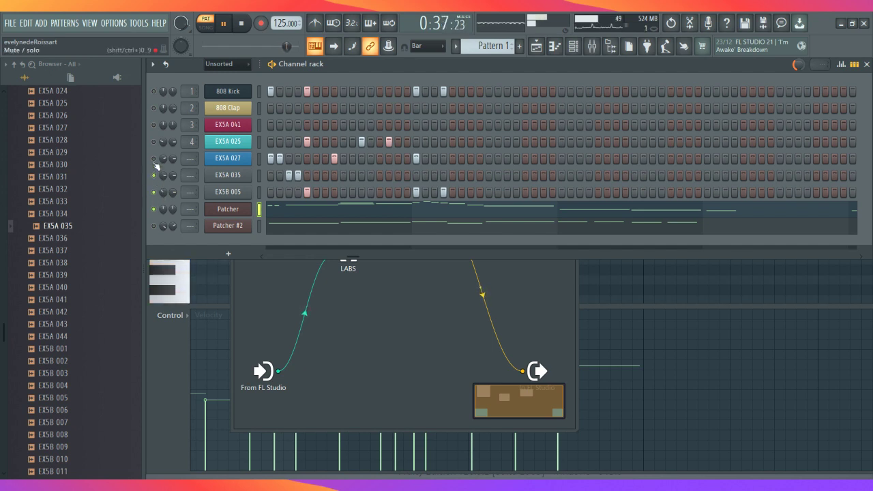
pyautogui.click(154, 159)
pyautogui.click(154, 141)
pyautogui.click(154, 124)
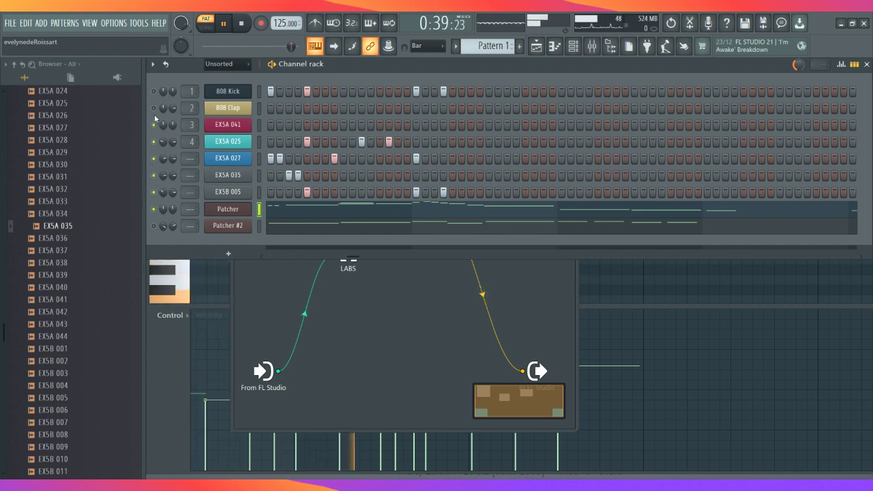
pyautogui.click(154, 108)
pyautogui.click(153, 91)
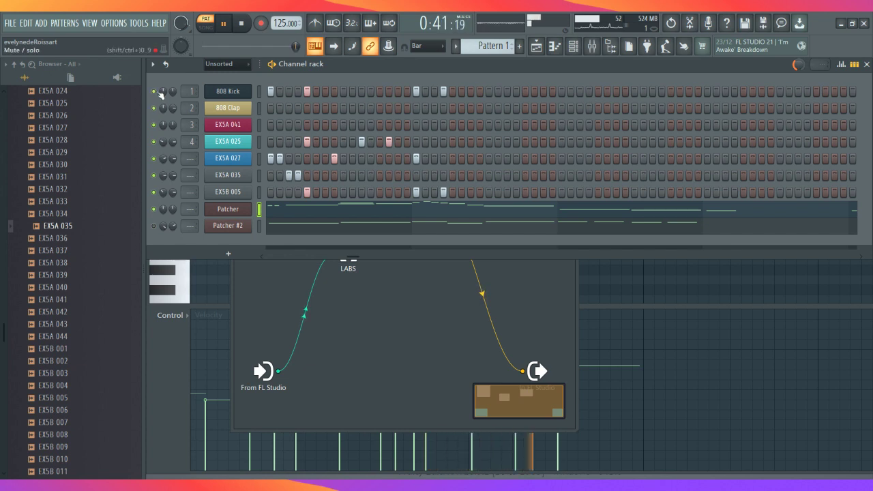
pyautogui.click(154, 226)
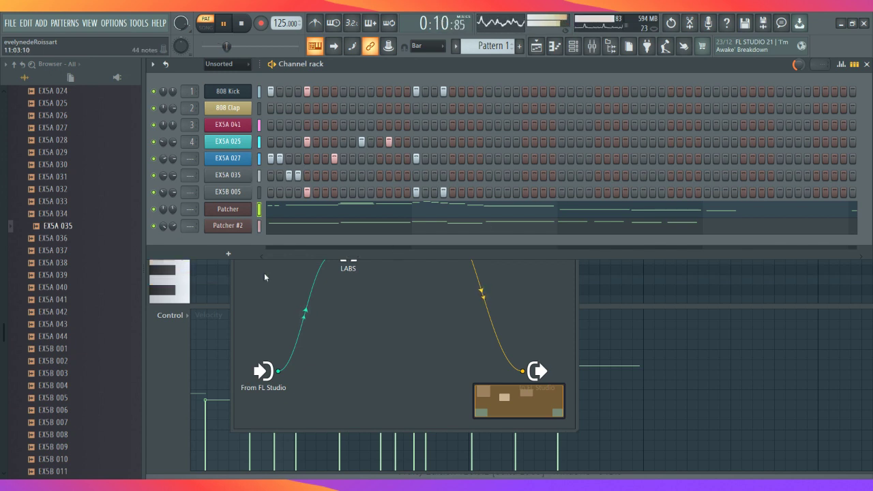
# Audition the EX5A 044 and EX5B 001 samples in the browser
pyautogui.click(43, 335)
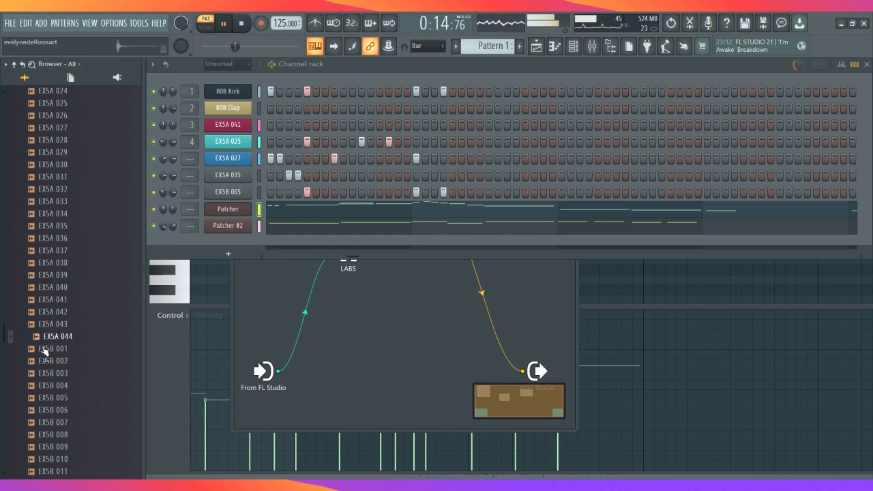
pyautogui.click(45, 350)
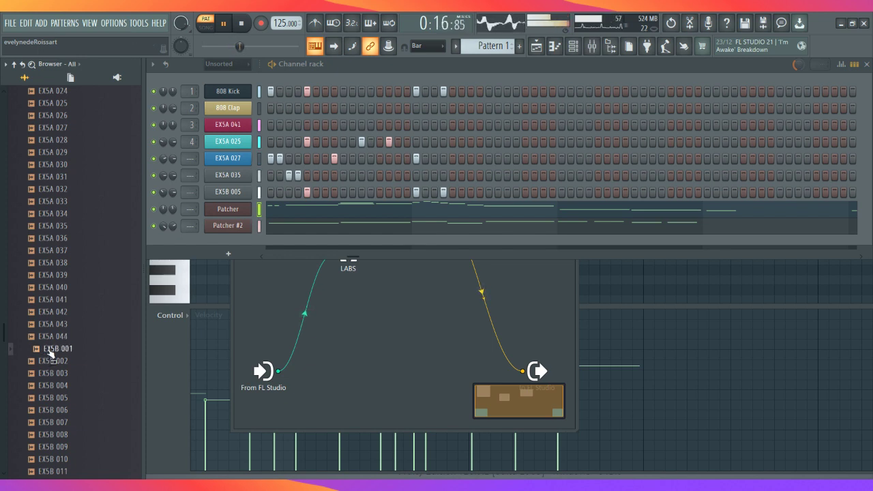
pyautogui.click(50, 353)
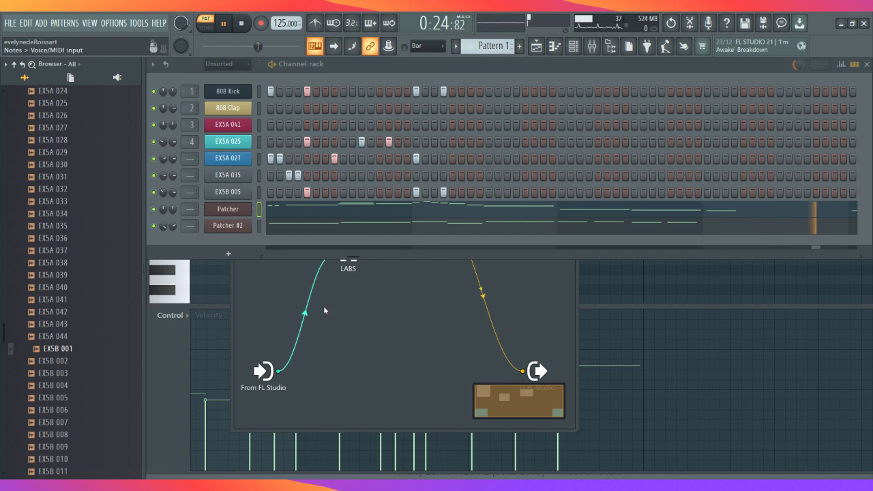
# In Patcher #2's piano roll, add a sustained C6 note from bar 13 to bar 16 and raise its velocity to maximum
pyautogui.click(235, 229)
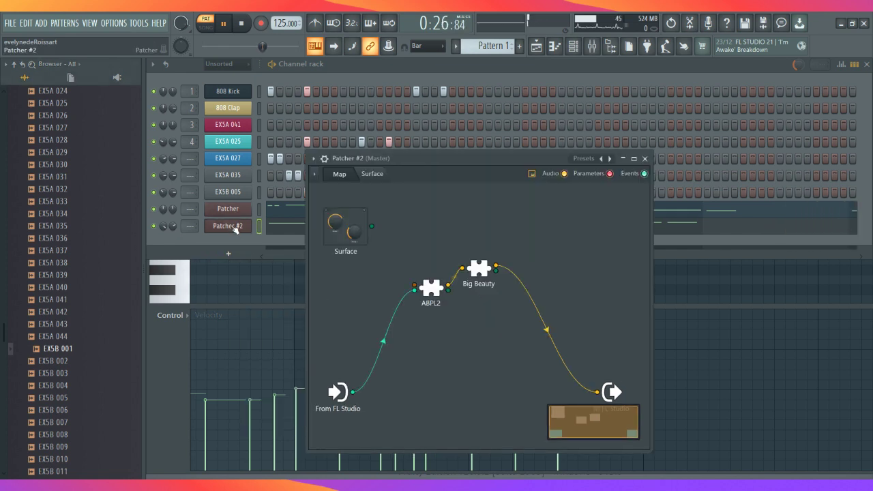
pyautogui.click(554, 52)
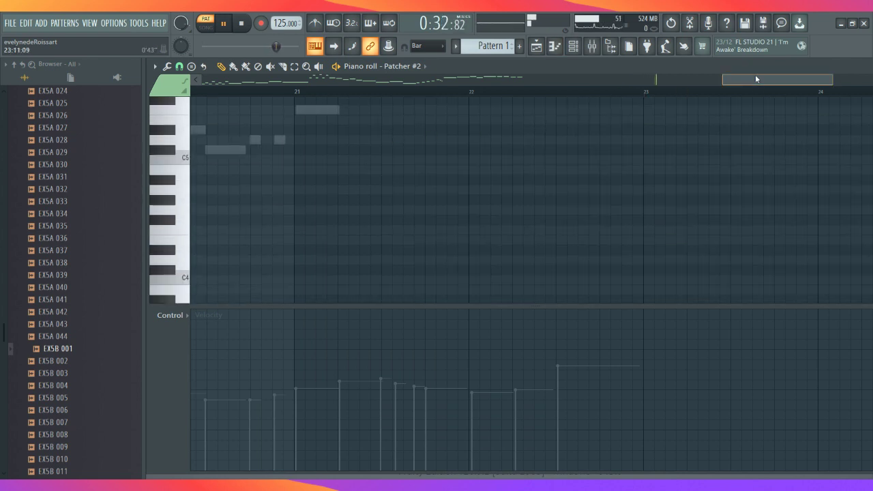
pyautogui.moveTo(755, 78); pyautogui.dragTo(522, 116)
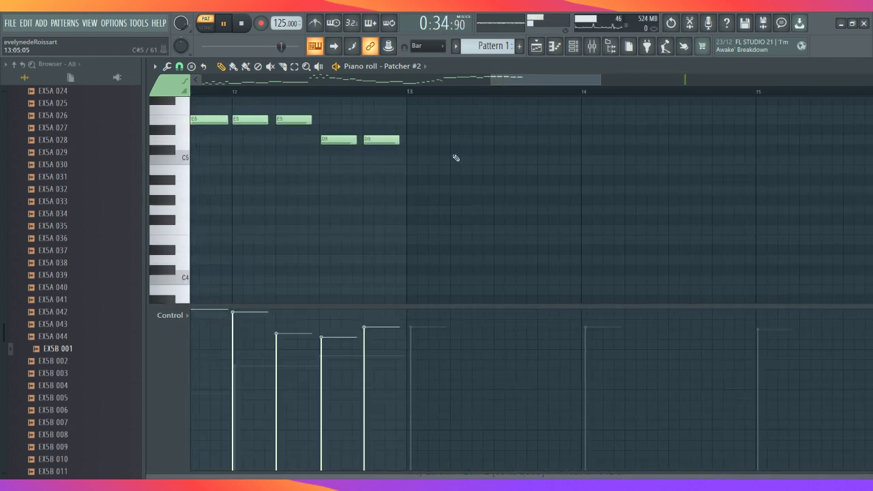
pyautogui.scroll(-5, 455, 157)
pyautogui.scroll(12, 456, 157)
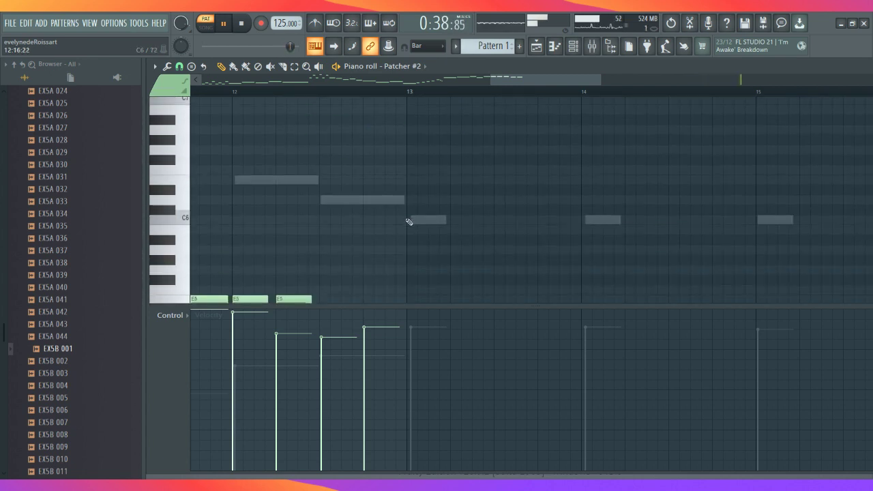
pyautogui.click(409, 221)
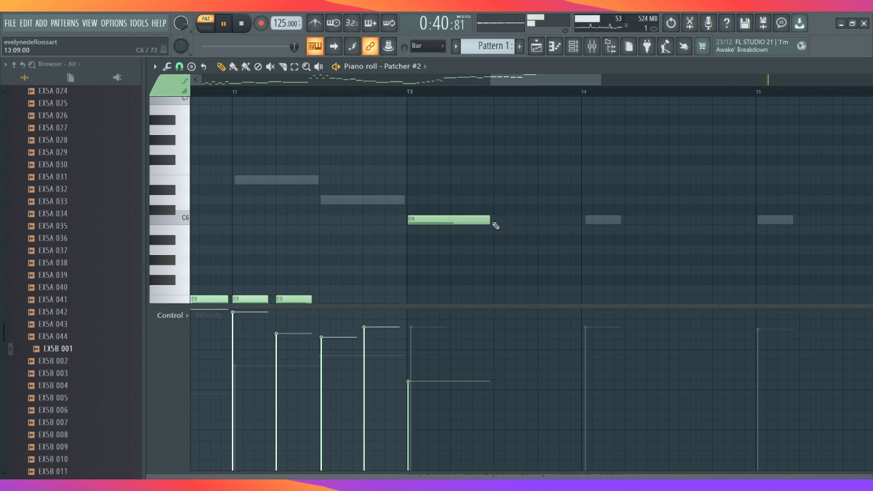
pyautogui.moveTo(492, 221); pyautogui.dragTo(869, 220)
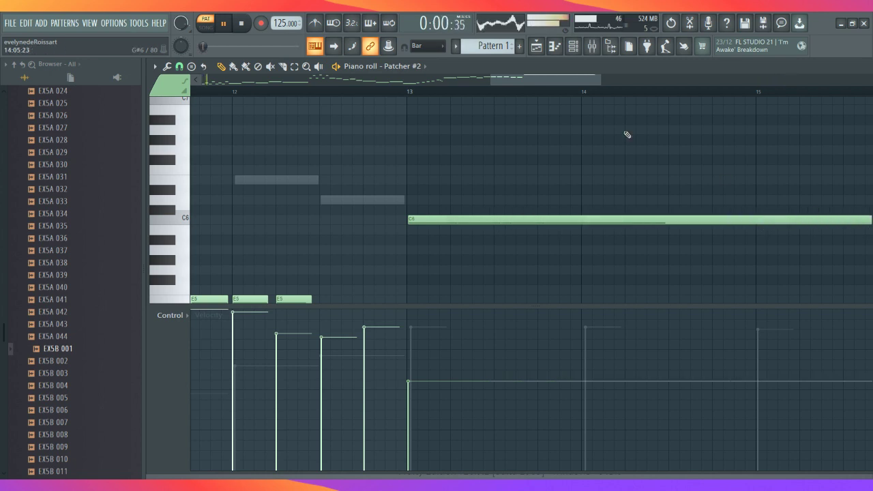
pyautogui.moveTo(543, 82); pyautogui.dragTo(633, 90)
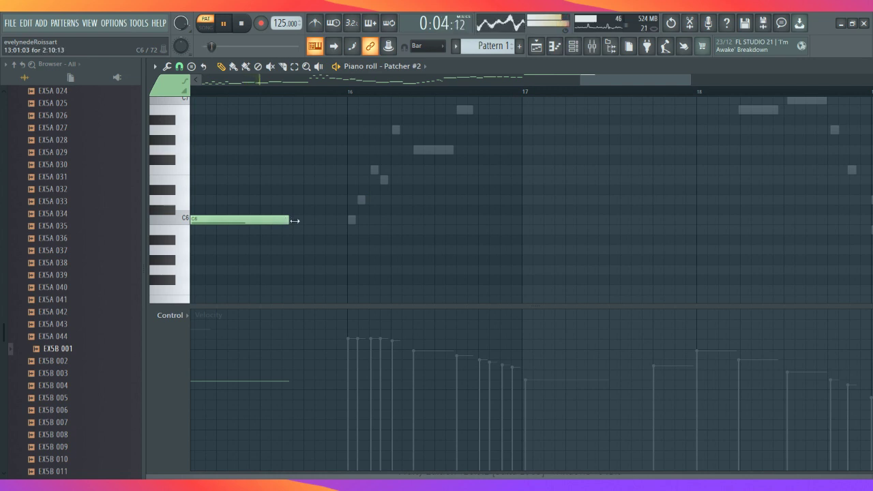
pyautogui.moveTo(295, 219)
pyautogui.mouseDown()
pyautogui.moveTo(468, 228)
pyautogui.moveTo(343, 234)
pyautogui.mouseUp()
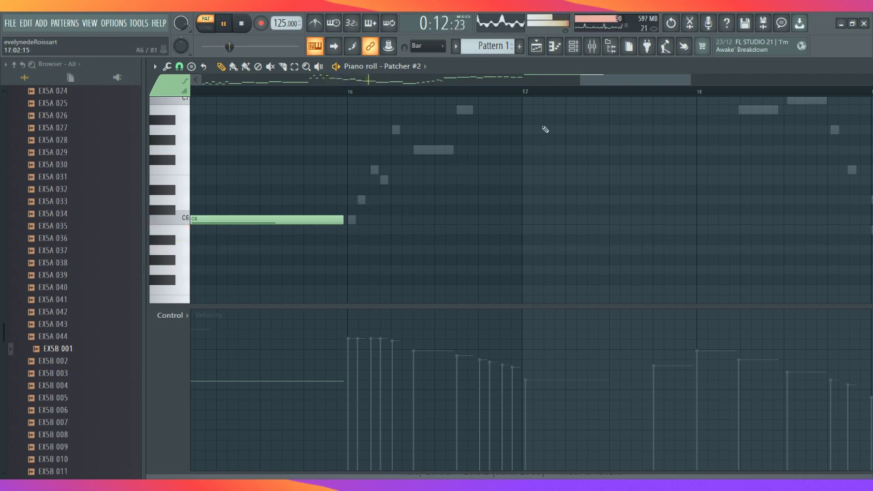
pyautogui.hscroll(-3, 525, 113)
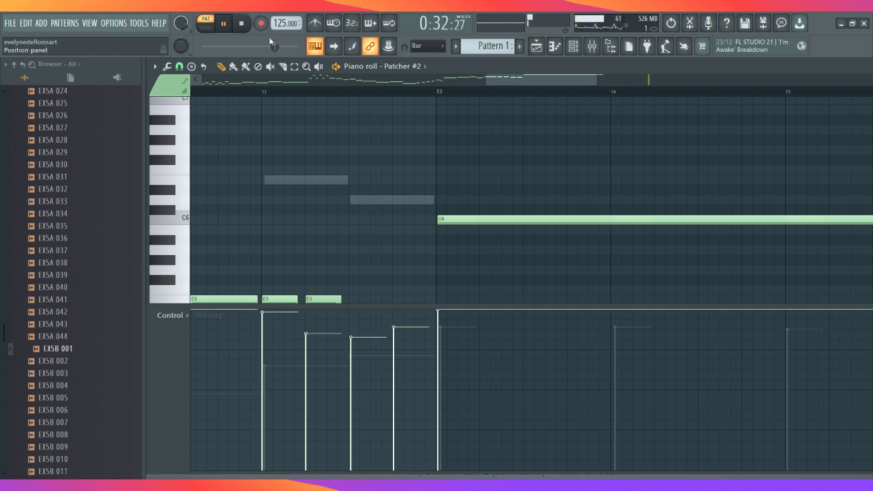
pyautogui.click(242, 24)
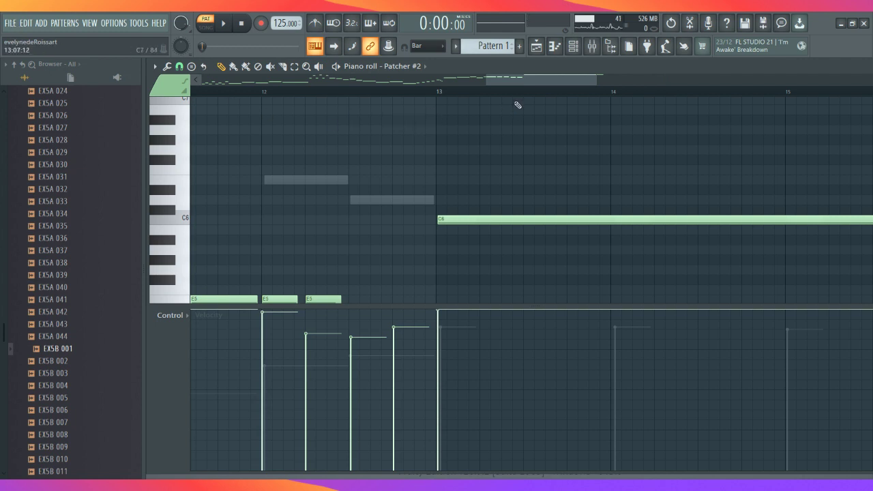
# Open Patcher's piano roll at the end of its melody around bar 21 and start pattern playback
pyautogui.click(573, 46)
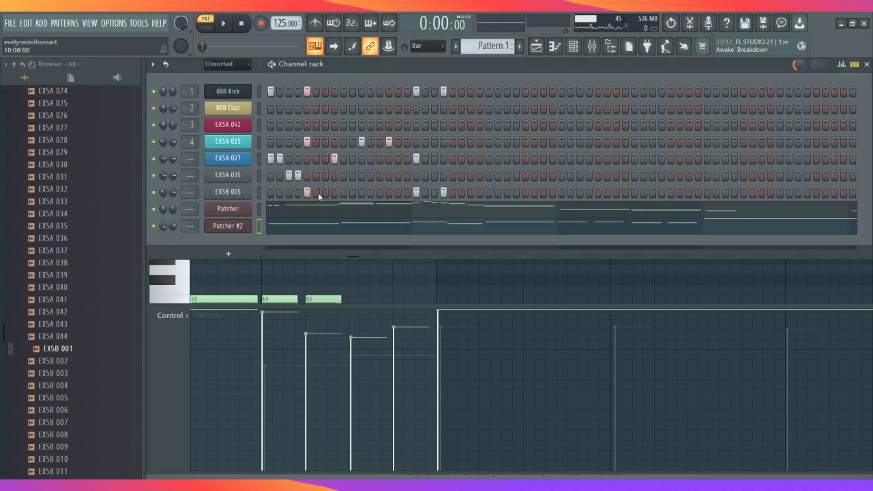
pyautogui.click(242, 211)
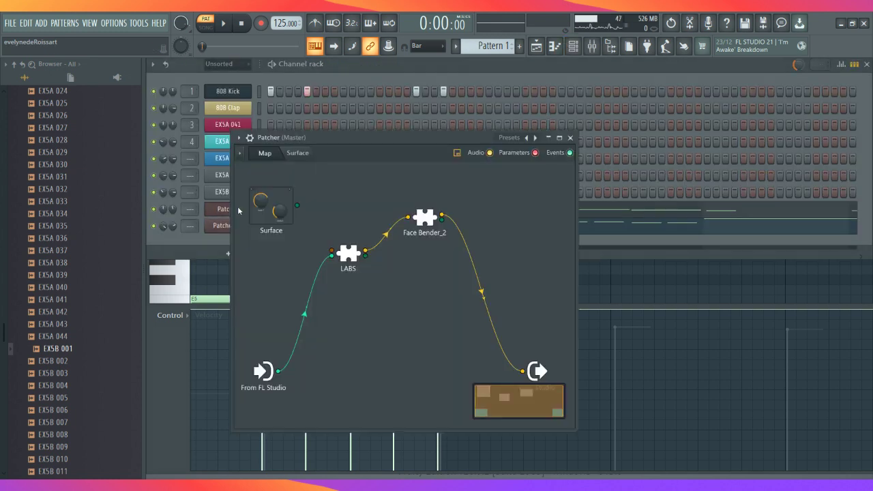
pyautogui.click(554, 46)
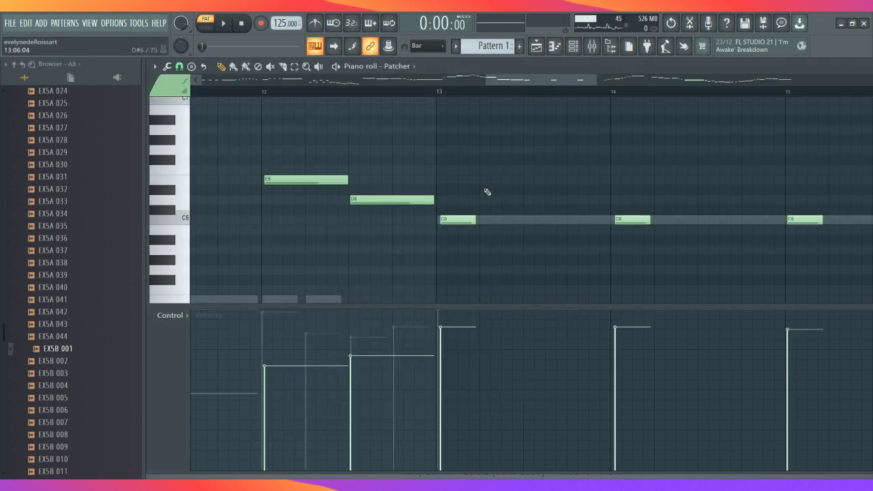
pyautogui.moveTo(544, 84); pyautogui.dragTo(773, 87)
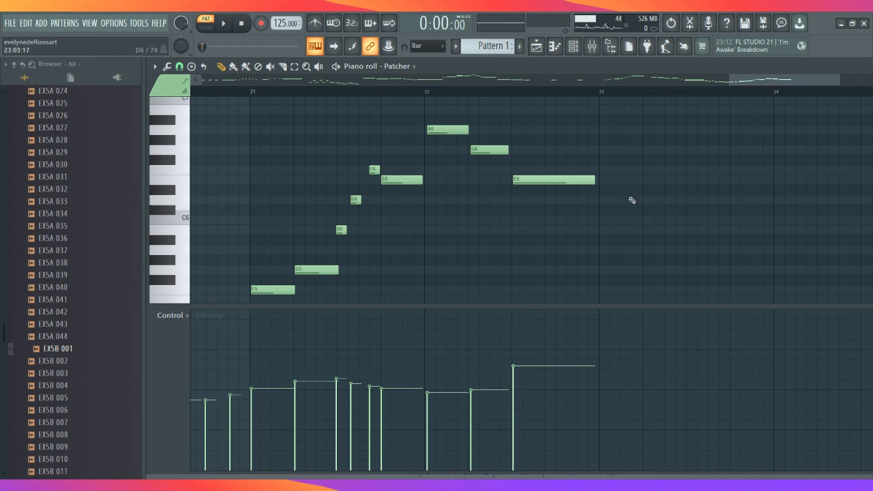
pyautogui.click(253, 91)
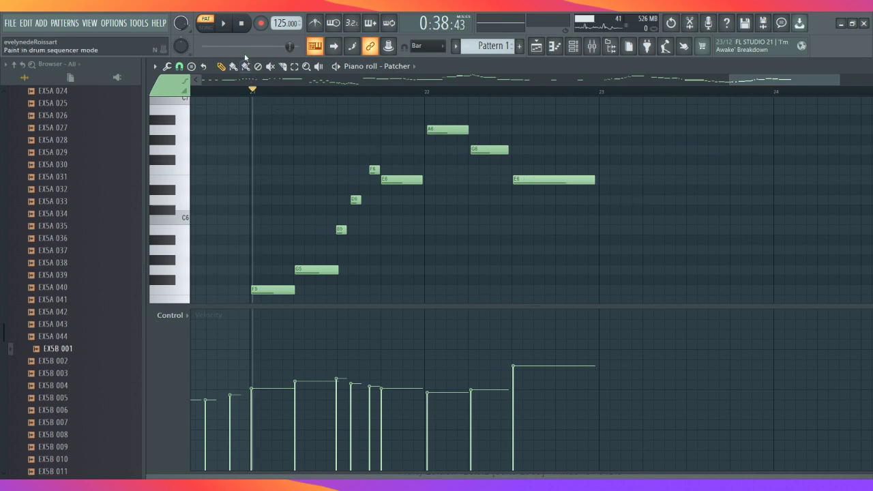
pyautogui.click(225, 24)
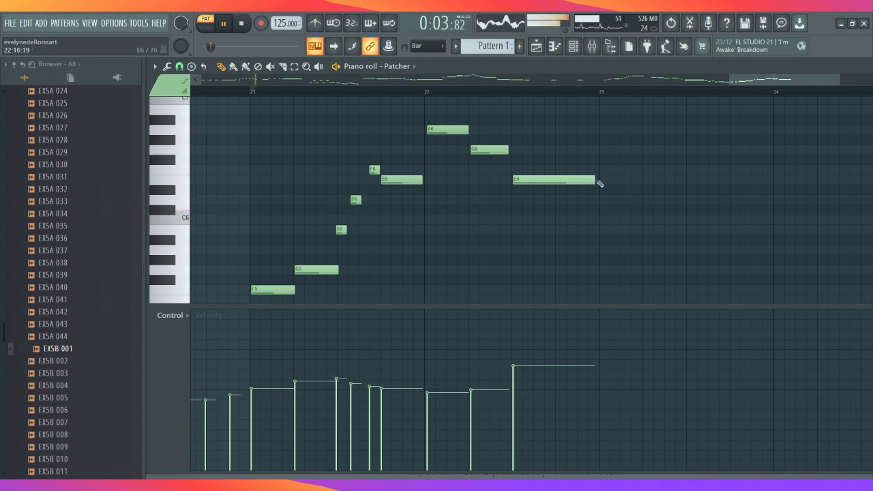
# Add a three-bar E7 note at bar 23 of the Patcher melody, one octave above the preceding E6, and listen to the pattern
pyautogui.scroll(3, 599, 183)
pyautogui.scroll(2, 600, 184)
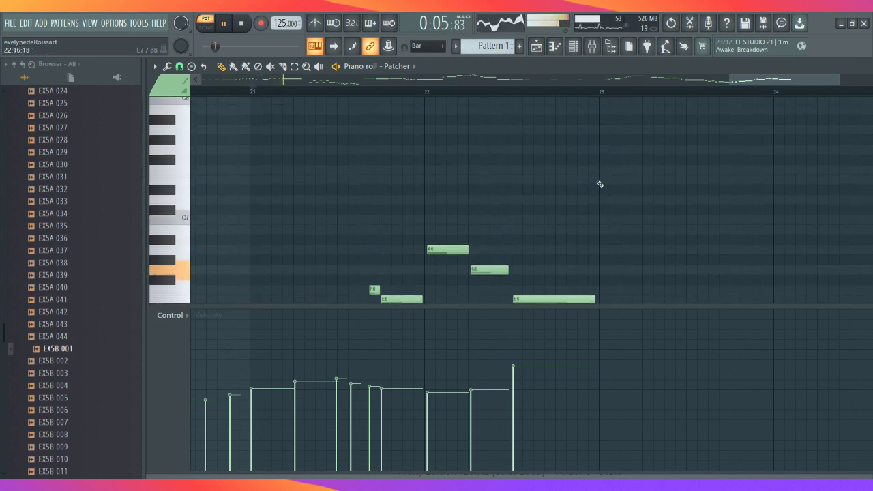
pyautogui.click(601, 181)
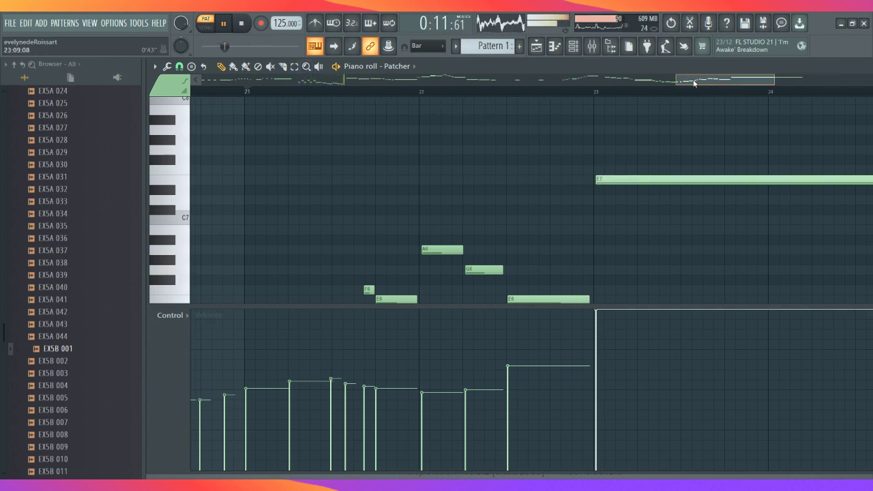
pyautogui.moveTo(693, 83); pyautogui.dragTo(755, 92)
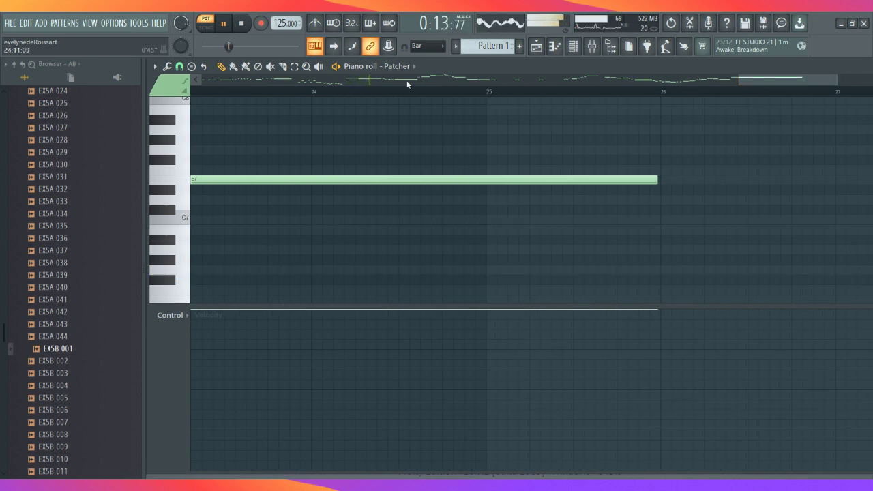
pyautogui.click(241, 23)
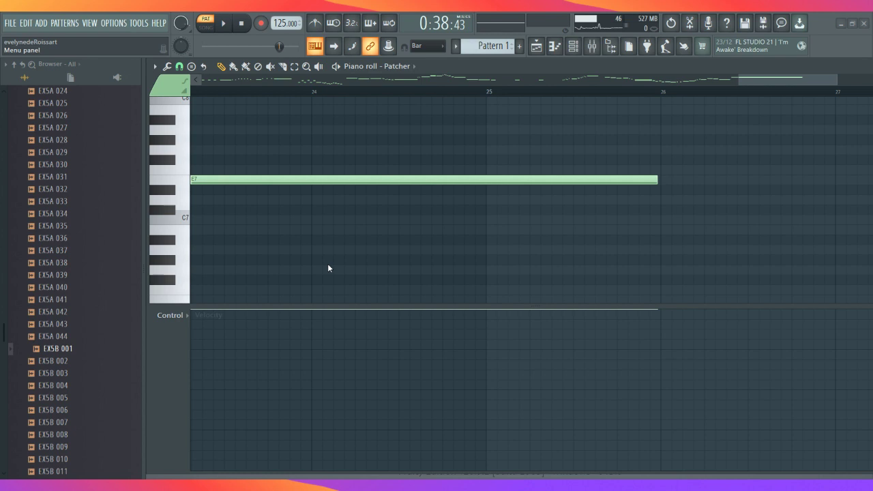
# Replay the pattern, close the Patcher plugin window, and shorten the E7 note to end at bar 24
pyautogui.press('space')
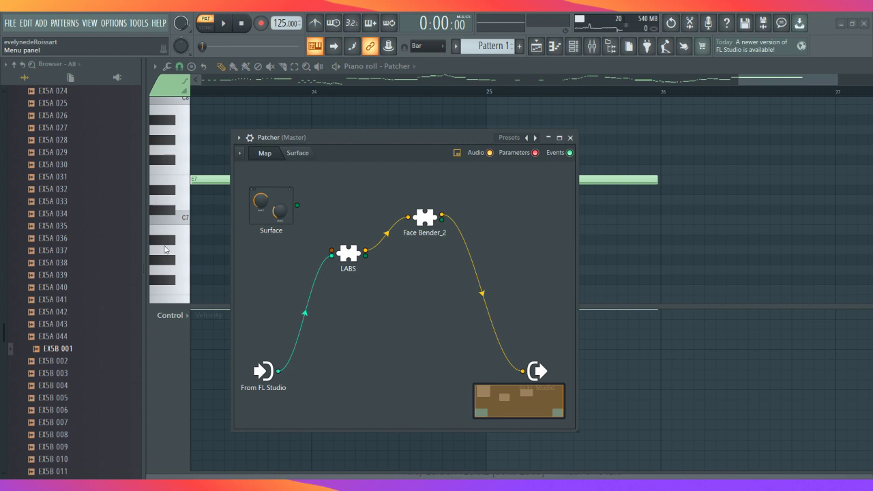
pyautogui.click(226, 26)
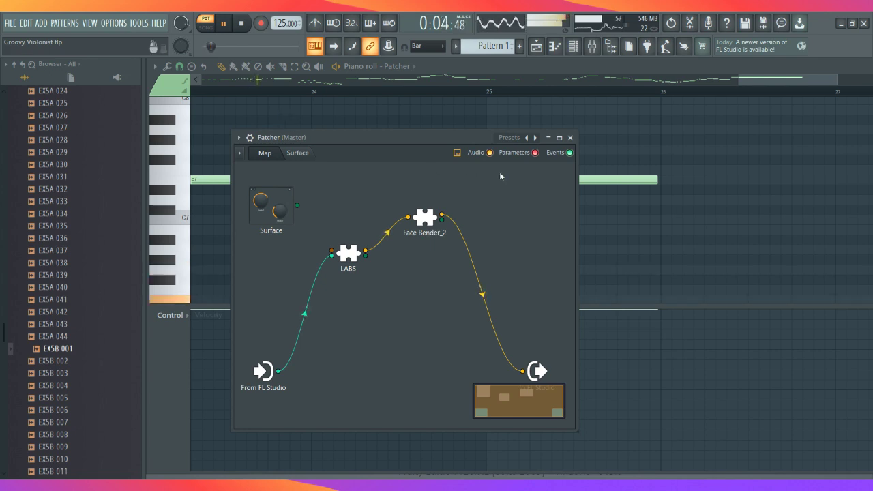
pyautogui.click(571, 139)
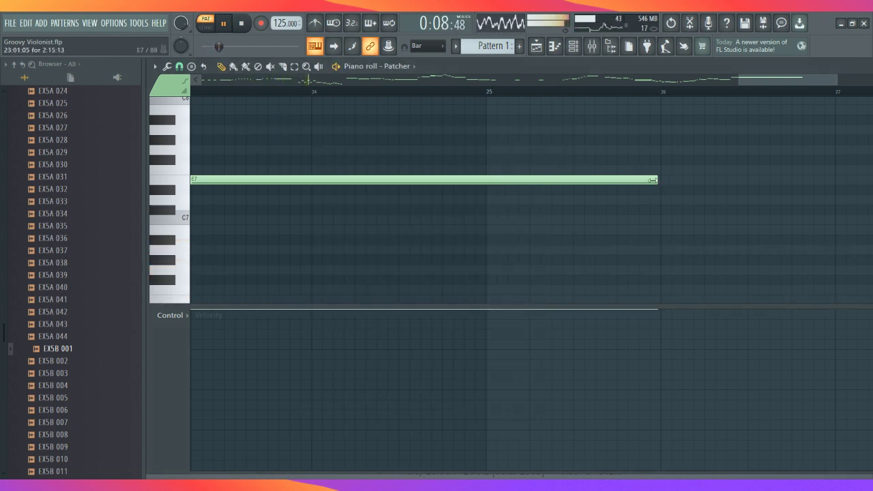
pyautogui.moveTo(659, 182); pyautogui.dragTo(302, 205)
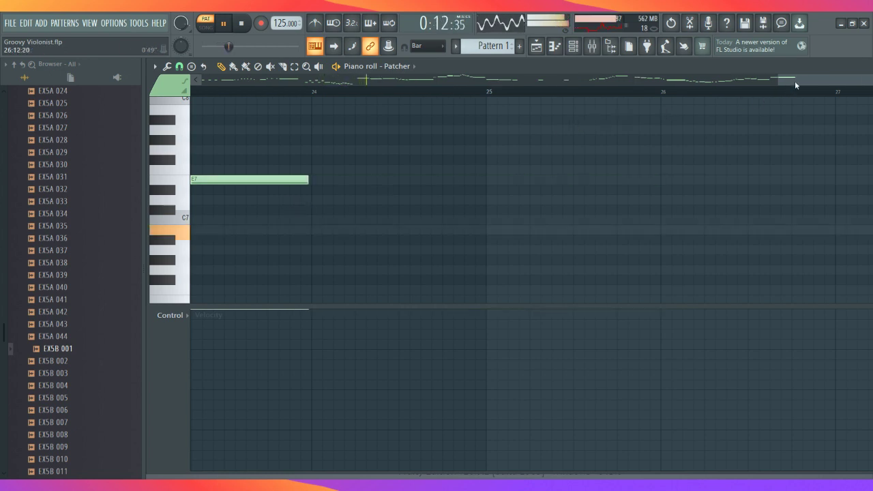
pyautogui.moveTo(795, 82); pyautogui.dragTo(753, 104)
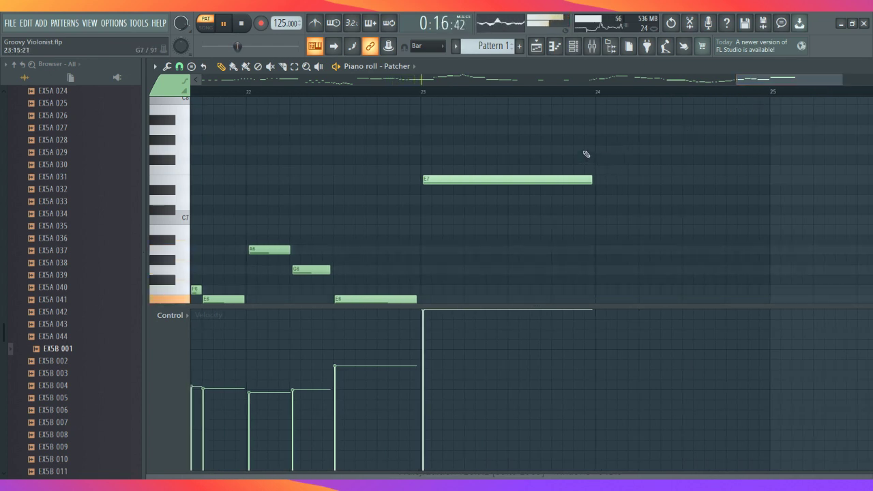
# Add a one-bar E8 note at bar 24 and lower the velocity of the E7 note at bar 23
pyautogui.scroll(5, 585, 155)
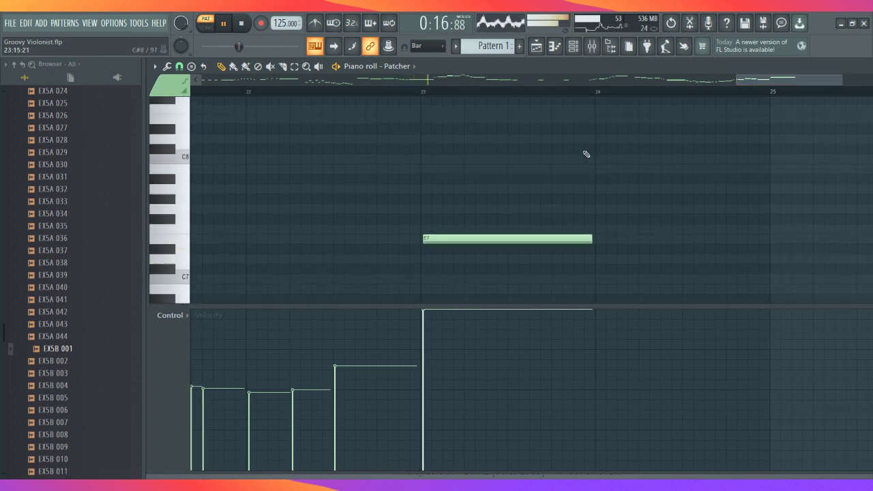
pyautogui.click(596, 210)
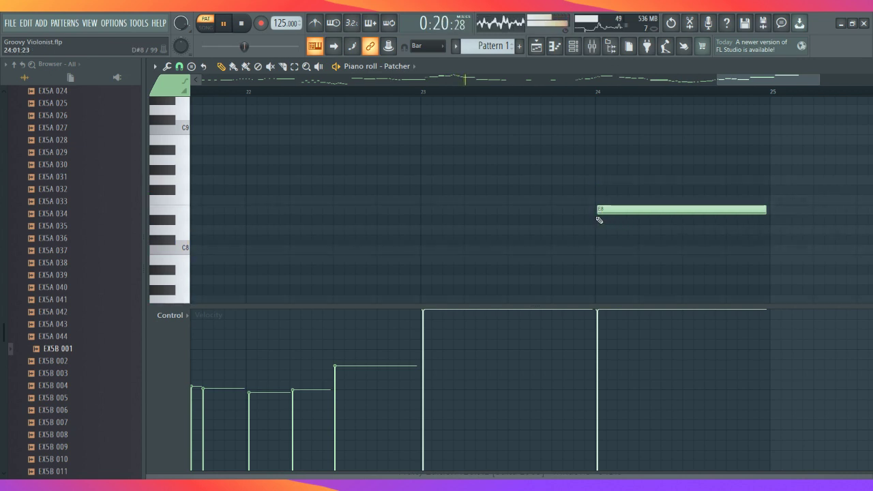
pyautogui.click(424, 341)
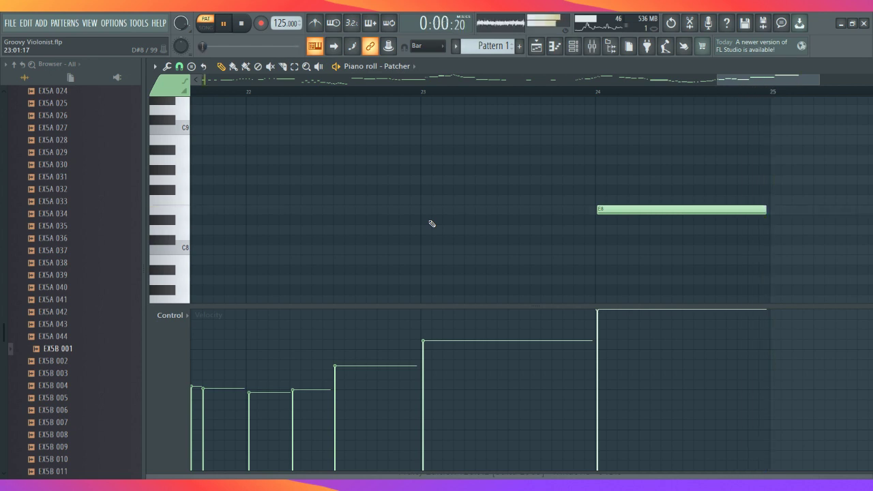
# Replace the E8 note at bar 24 with a one-bar A7 note and listen to the pattern
pyautogui.rightClick(597, 210)
pyautogui.scroll(-5, 597, 239)
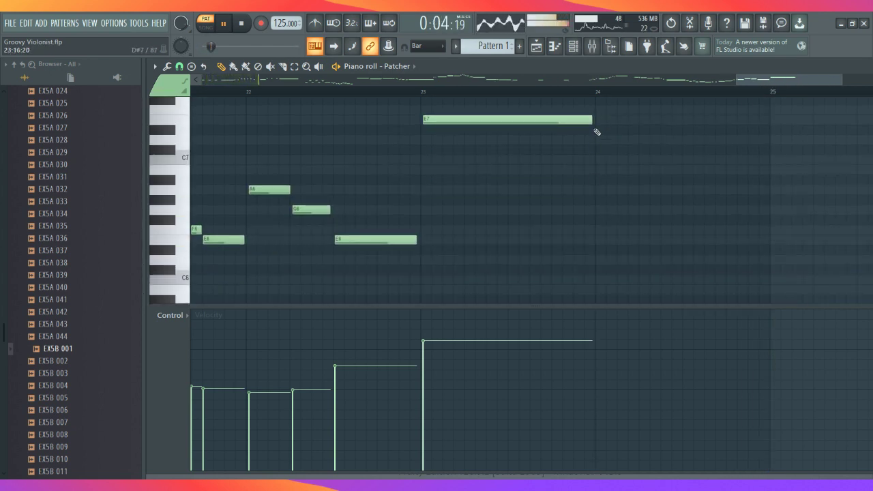
pyautogui.scroll(4, 595, 140)
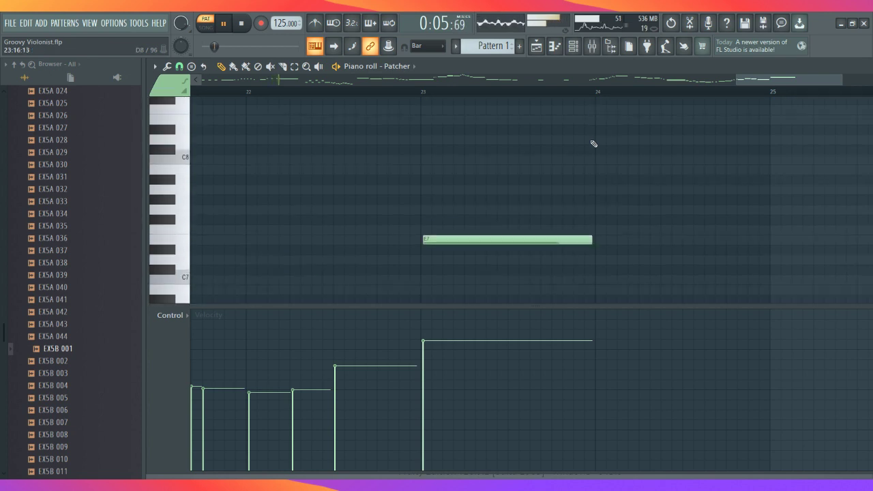
pyautogui.click(599, 190)
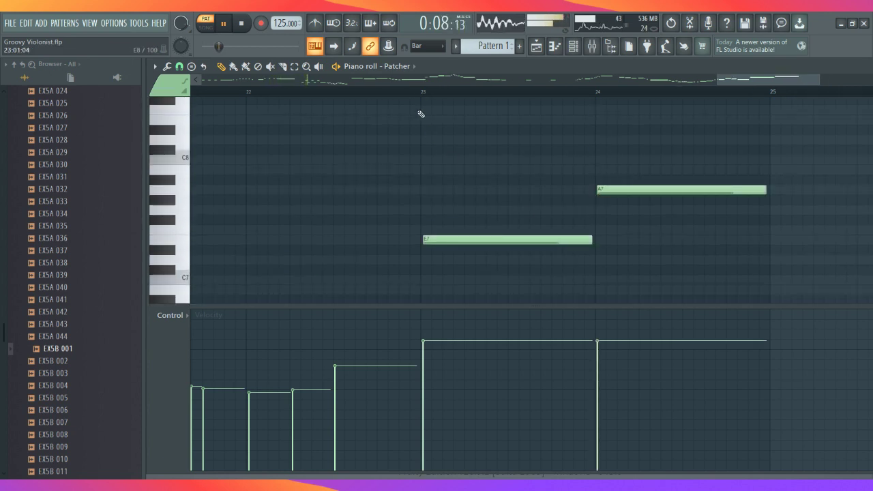
pyautogui.click(414, 93)
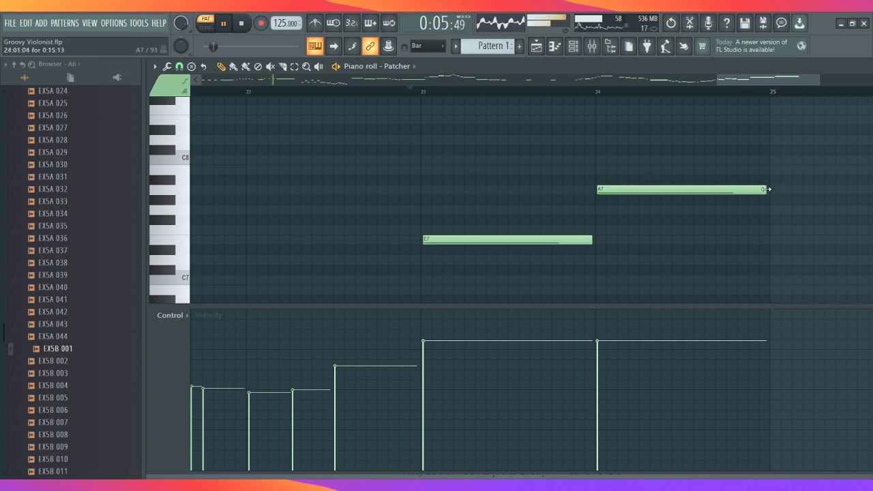
# Shorten the A7 note at bar 24 to a brief stab and repeat it three more times at regular gaps within the bar
pyautogui.moveTo(767, 189); pyautogui.dragTo(608, 200)
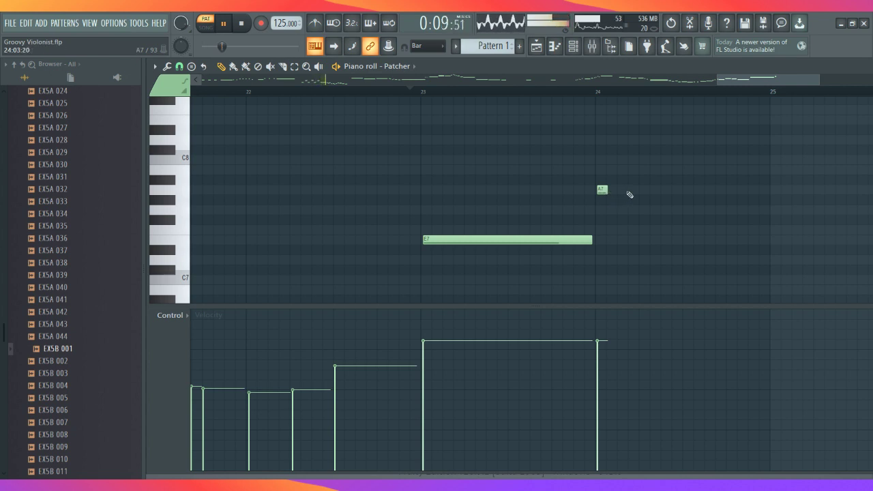
pyautogui.click(629, 192)
pyautogui.click(660, 192)
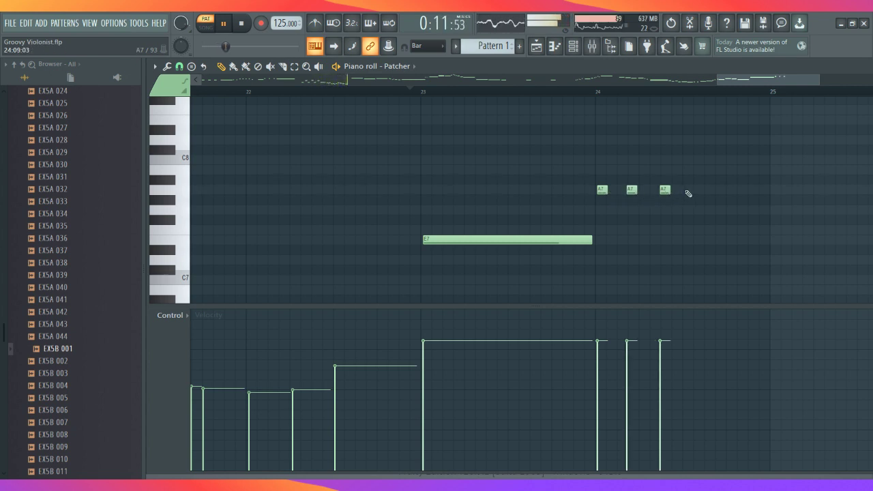
pyautogui.click(696, 189)
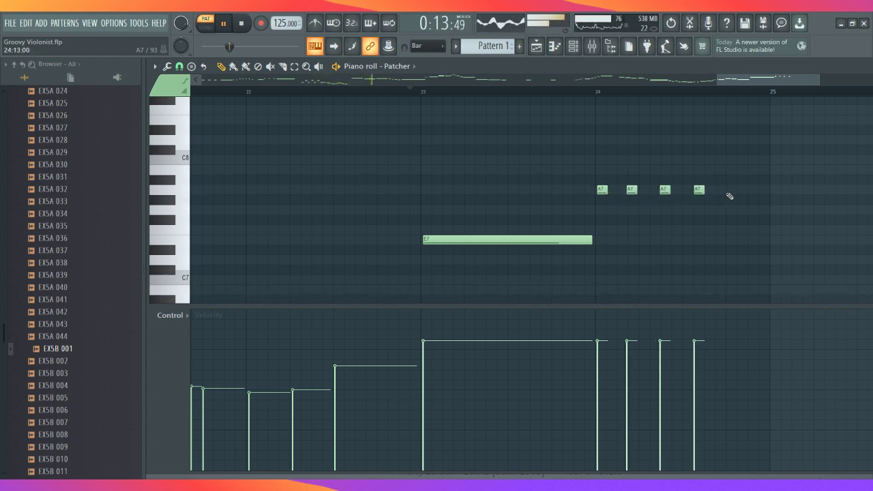
# Add two more evenly spaced A7 stabs to finish bar 24, followed by a short E7 note at the start of bar 25
pyautogui.click(728, 191)
pyautogui.click(762, 191)
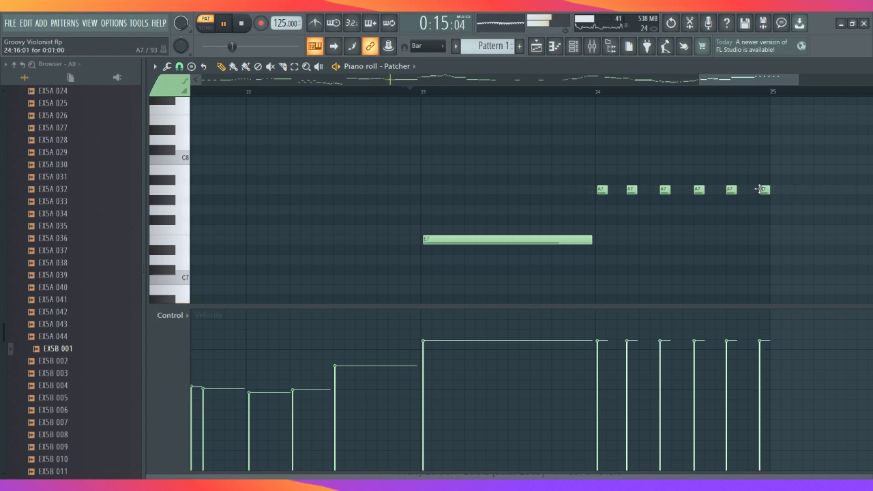
pyautogui.click(774, 239)
pyautogui.moveTo(780, 240)
pyautogui.mouseDown()
pyautogui.moveTo(810, 241)
pyautogui.moveTo(796, 249)
pyautogui.moveTo(788, 242)
pyautogui.mouseUp()
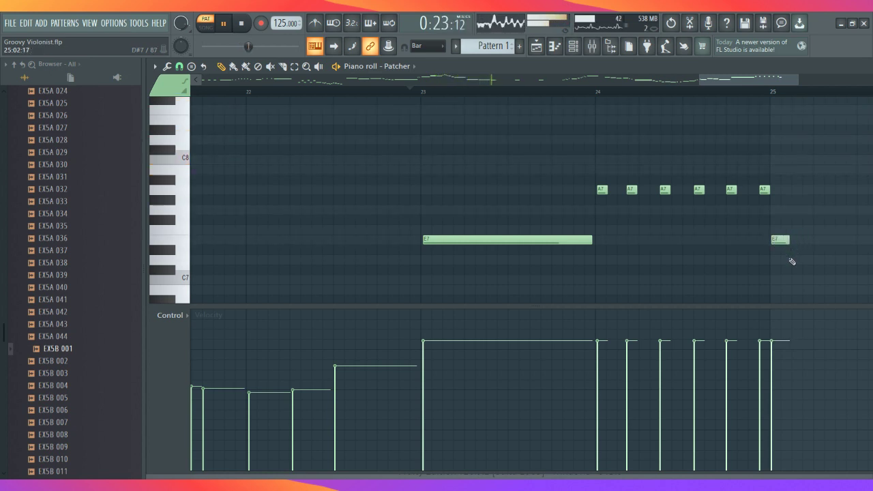
# Raise the velocities of the last five A7 stabs and the E7 note at bar 25, lower the first stab's, and stop playback
pyautogui.click(774, 310)
pyautogui.moveTo(626, 322)
pyautogui.mouseDown()
pyautogui.moveTo(725, 326)
pyautogui.moveTo(760, 315)
pyautogui.mouseUp()
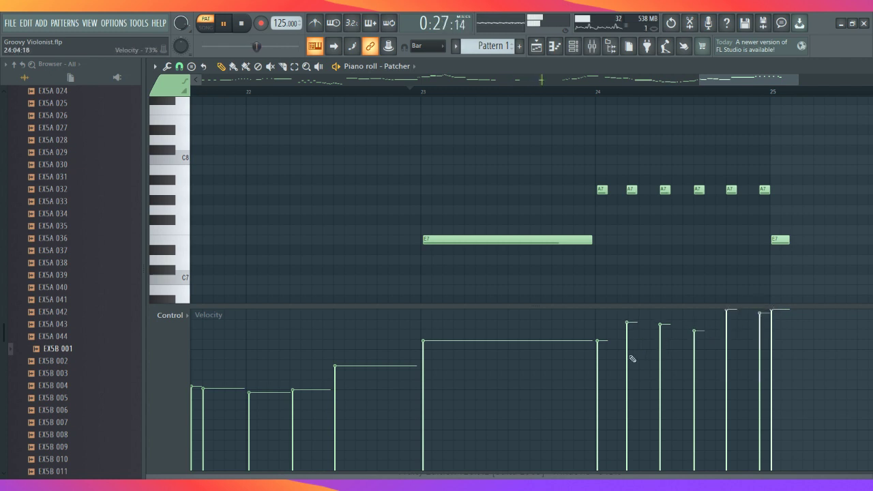
pyautogui.click(601, 367)
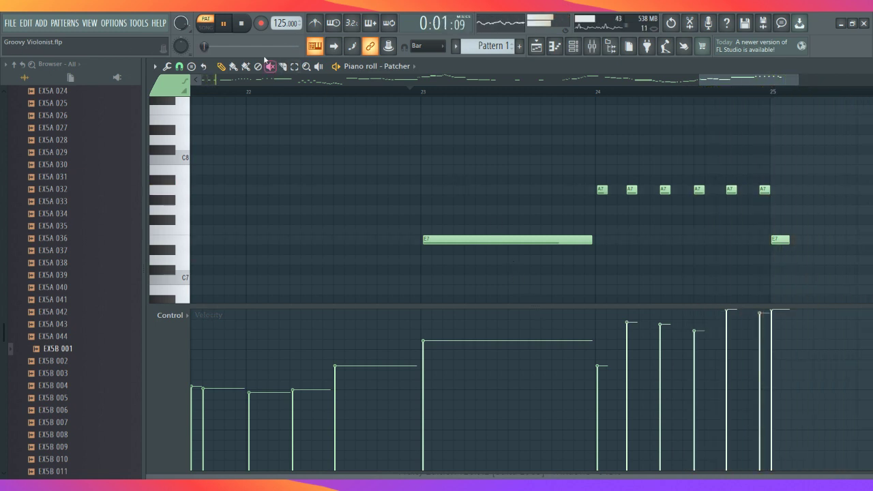
pyautogui.click(241, 25)
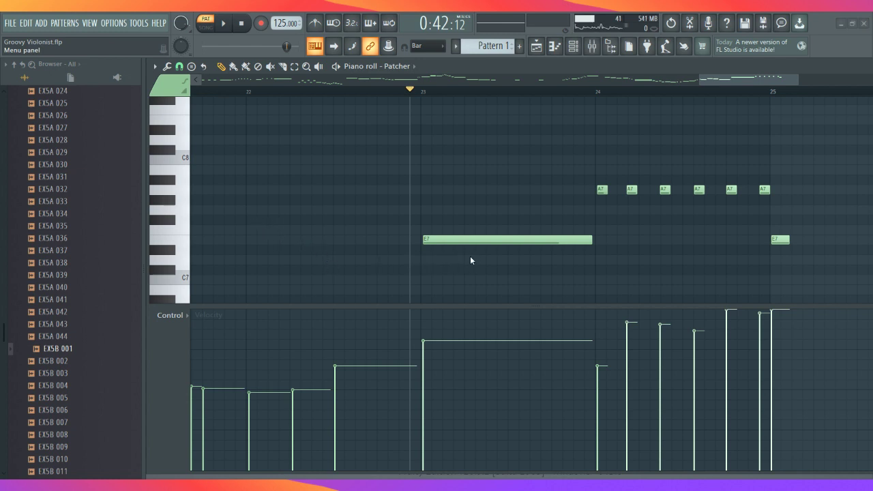
pyautogui.press('space')
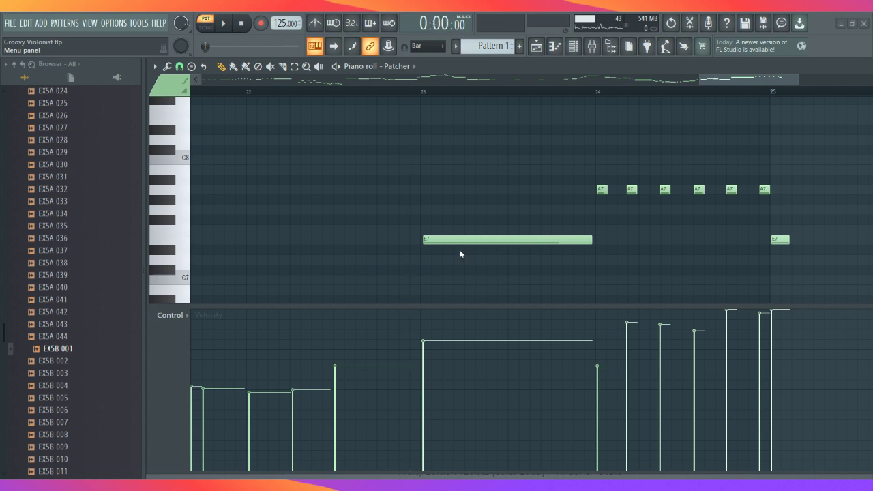